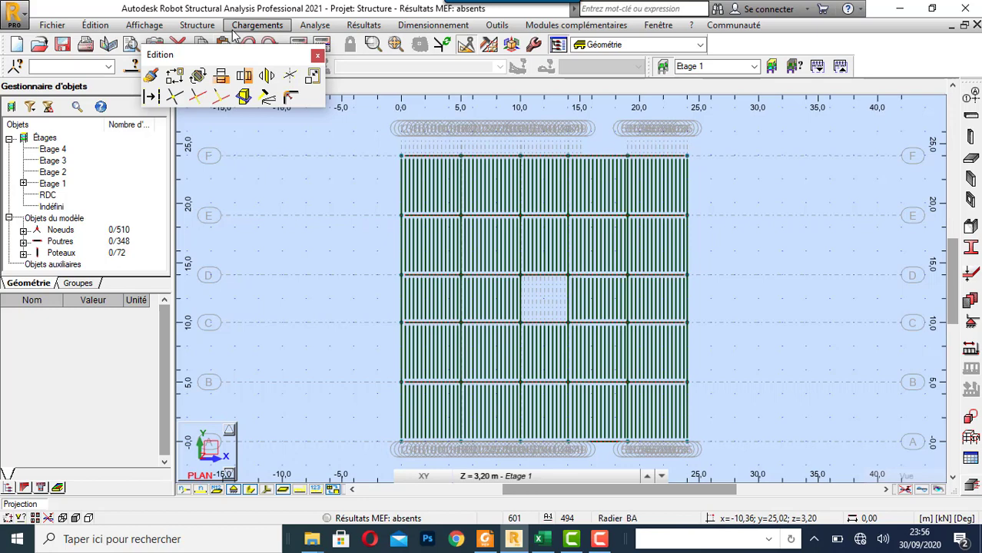
Step: Create a rectangular cladding (Bardages) on Etage 1 through the points (0; 24), (0; 0) and about (10; 0)
left_click(196, 26)
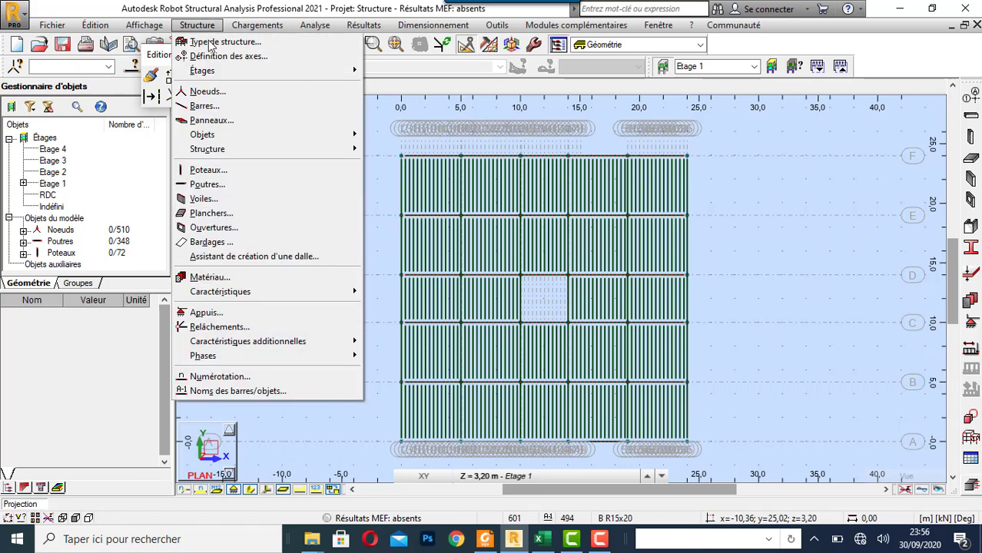
left_click(214, 243)
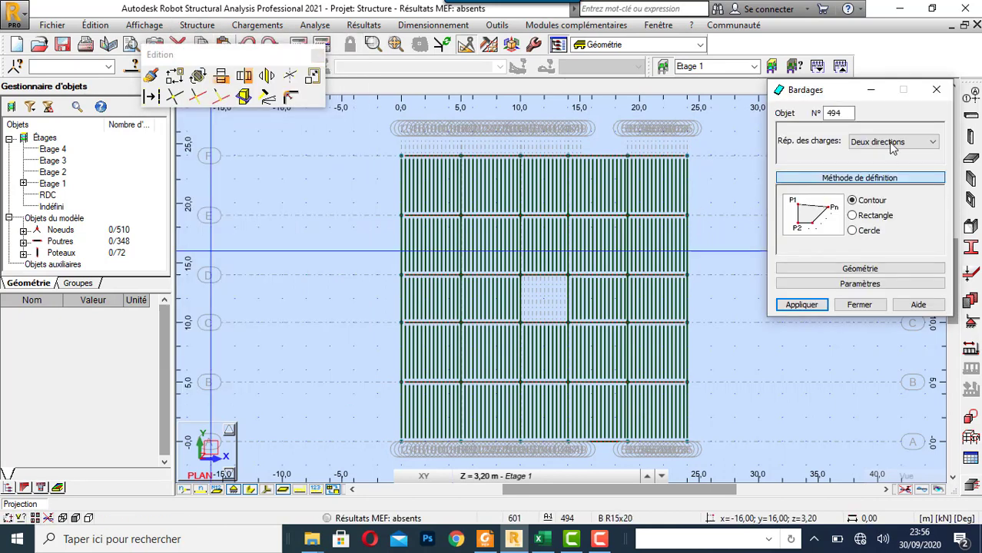
left_click(859, 217)
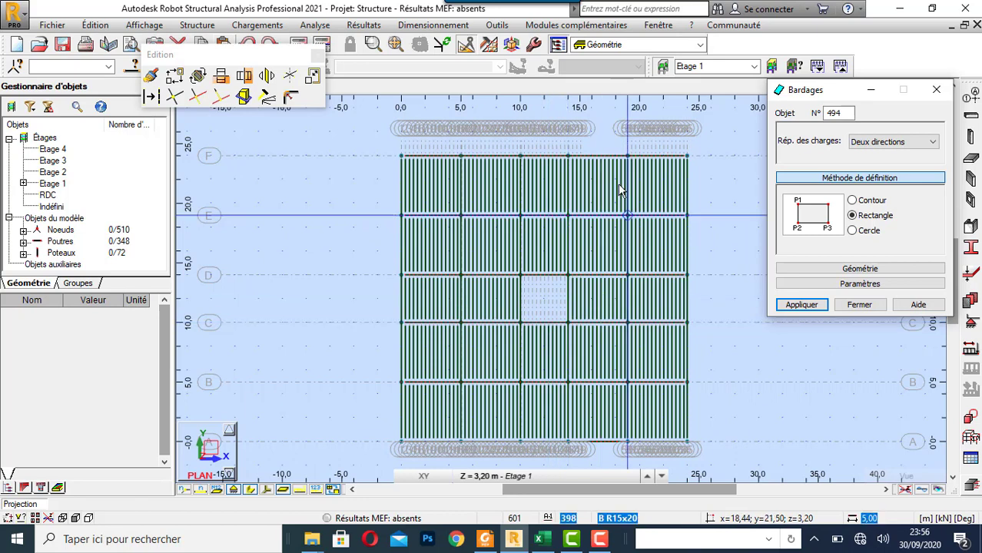
left_click(400, 156)
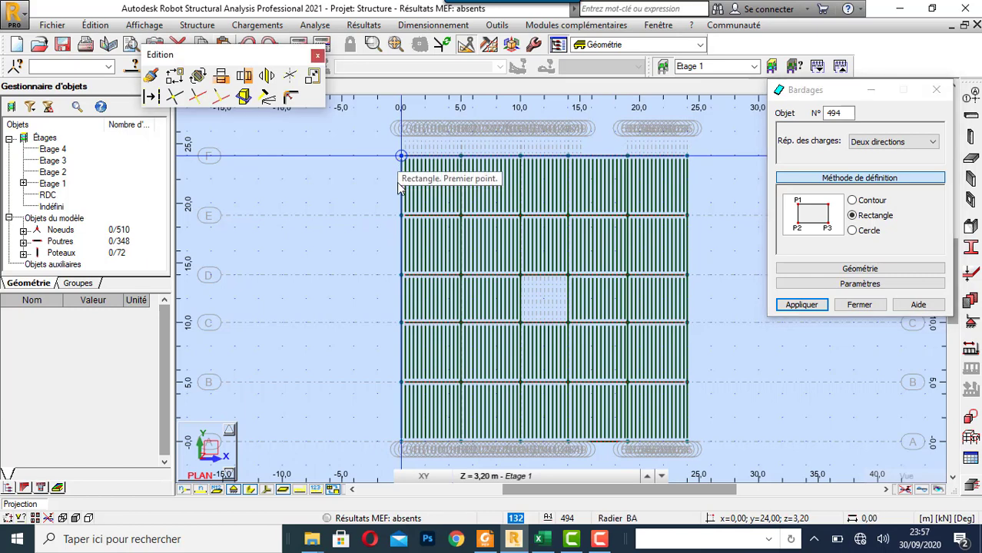
left_click(402, 449)
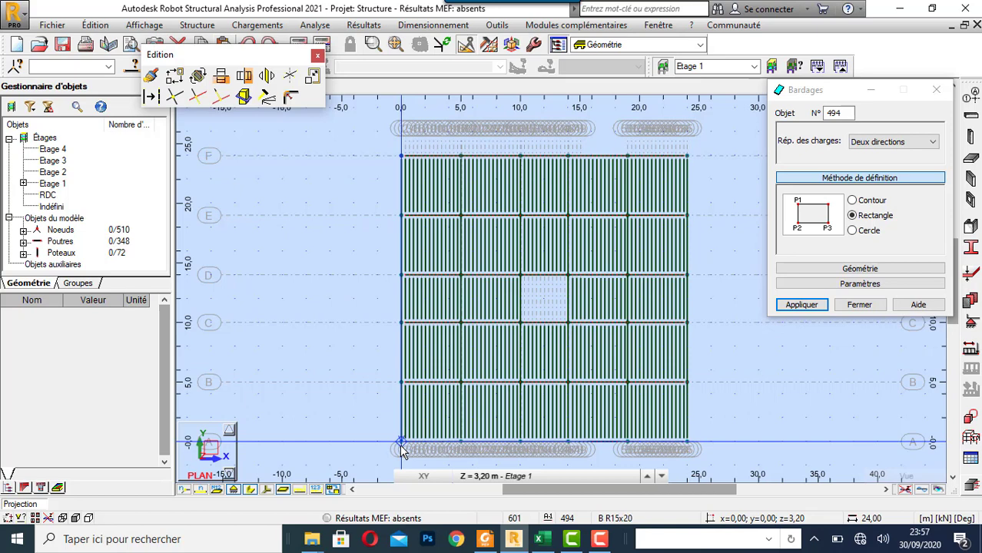
left_click(521, 449)
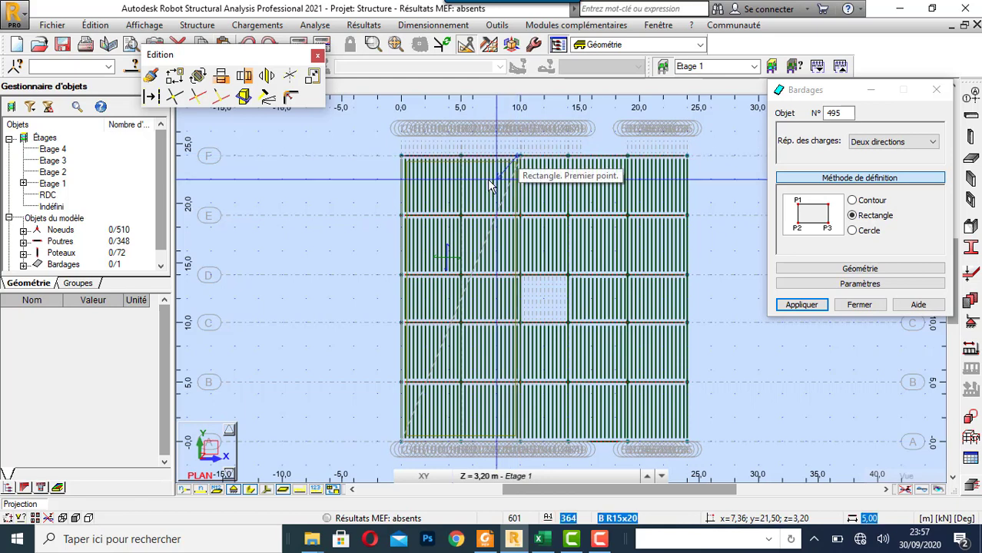
left_click(518, 157)
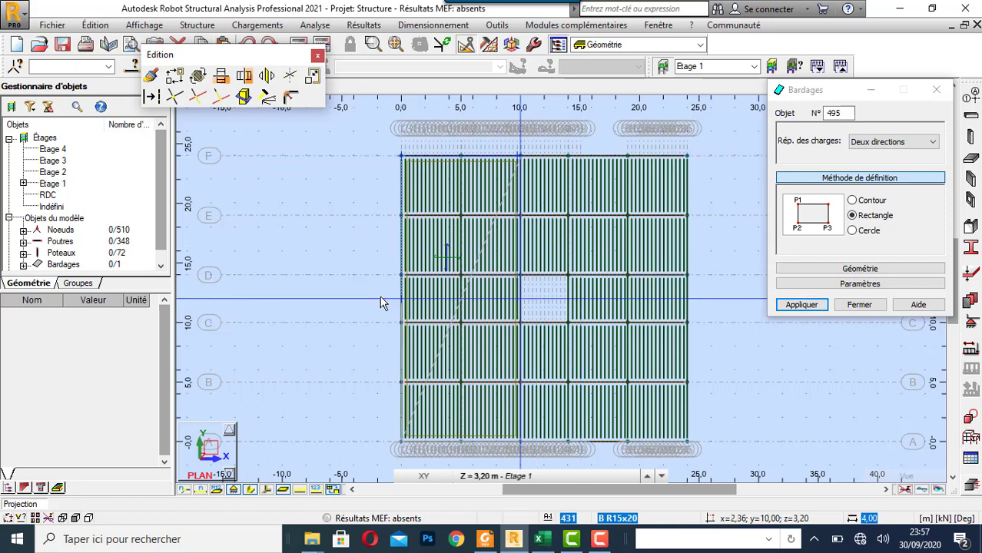
scroll(162, 226, "down", 1)
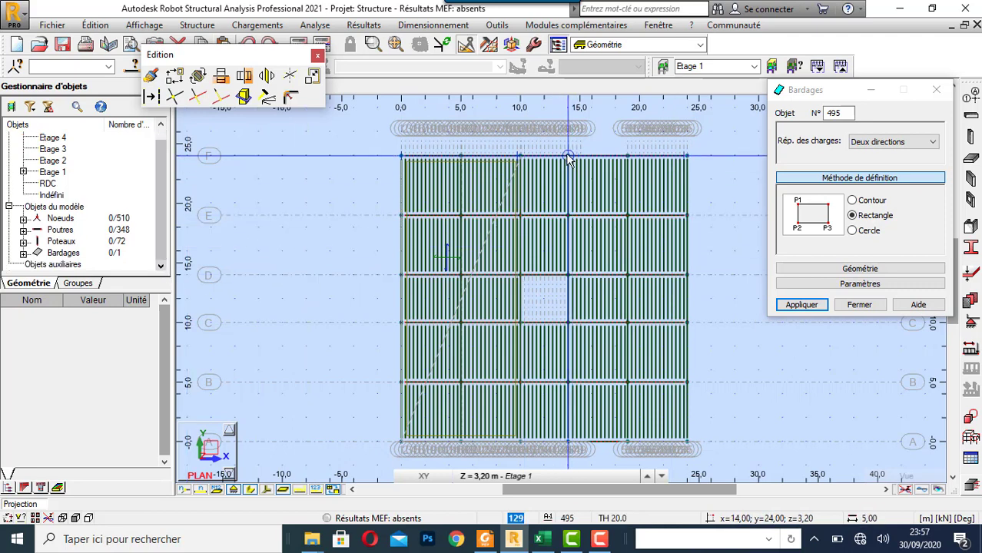
left_click(686, 157)
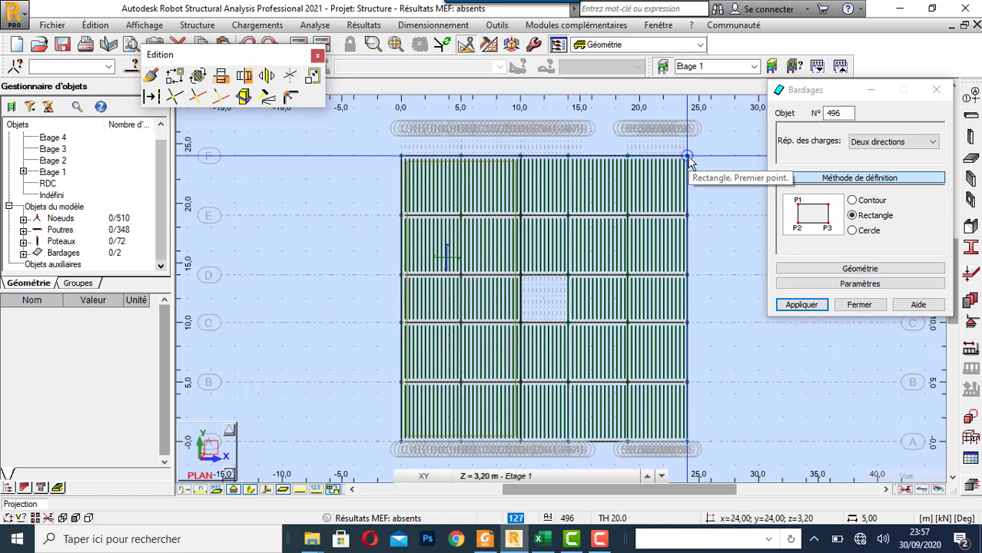
left_click(250, 44)
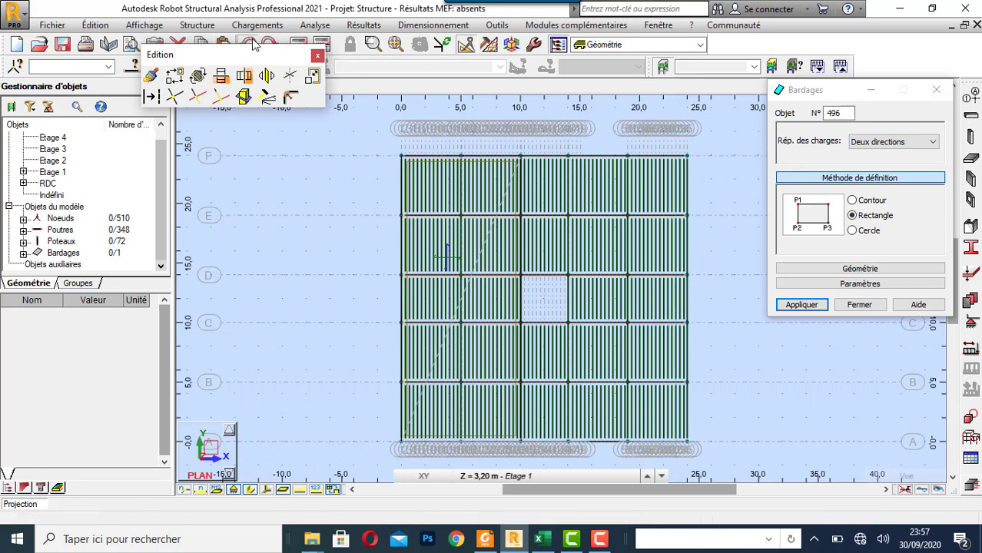
Step: Add a second rectangular cladding at Z = 3.20 m through the points (14; 24), (24; 24) and (24; 0)
left_click(849, 270)
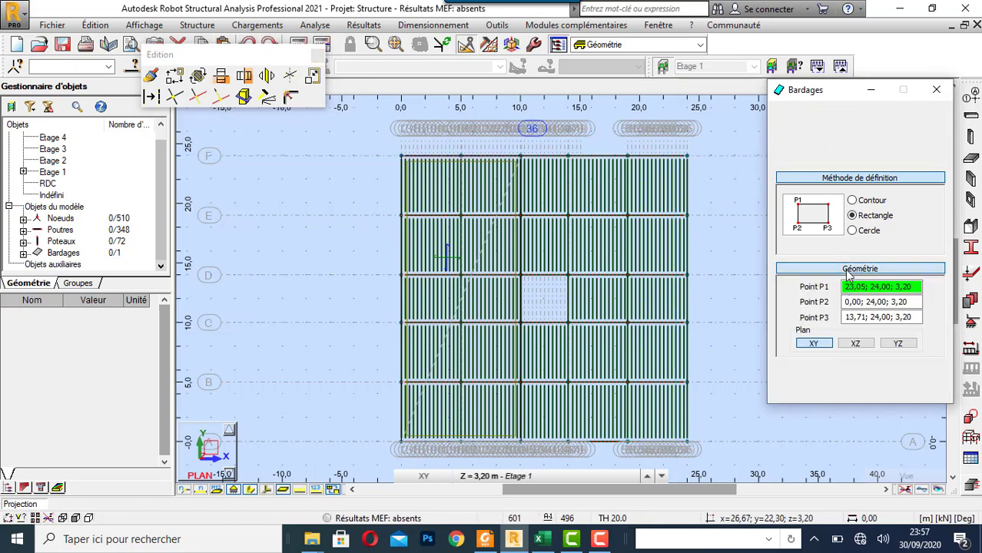
left_click(566, 156)
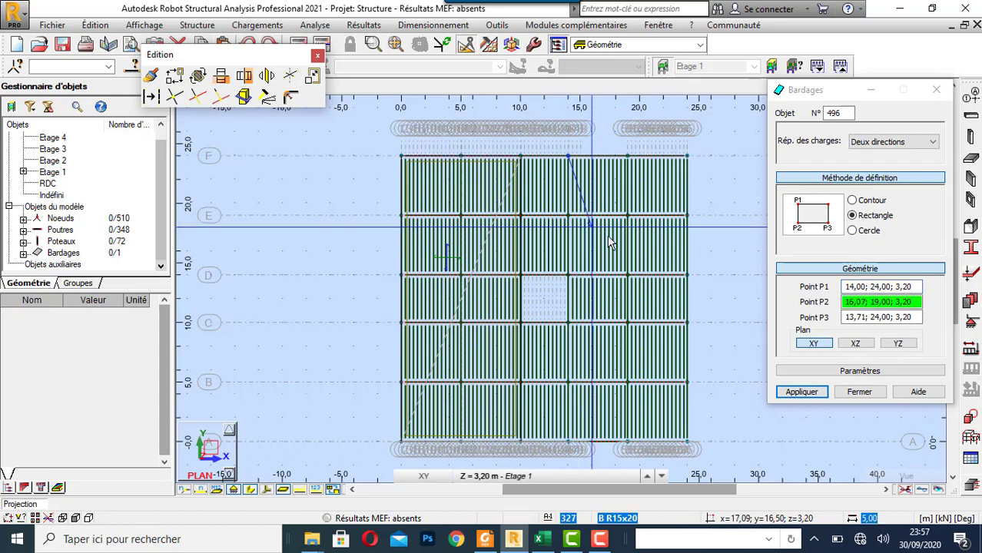
scroll(689, 162, "up", 3)
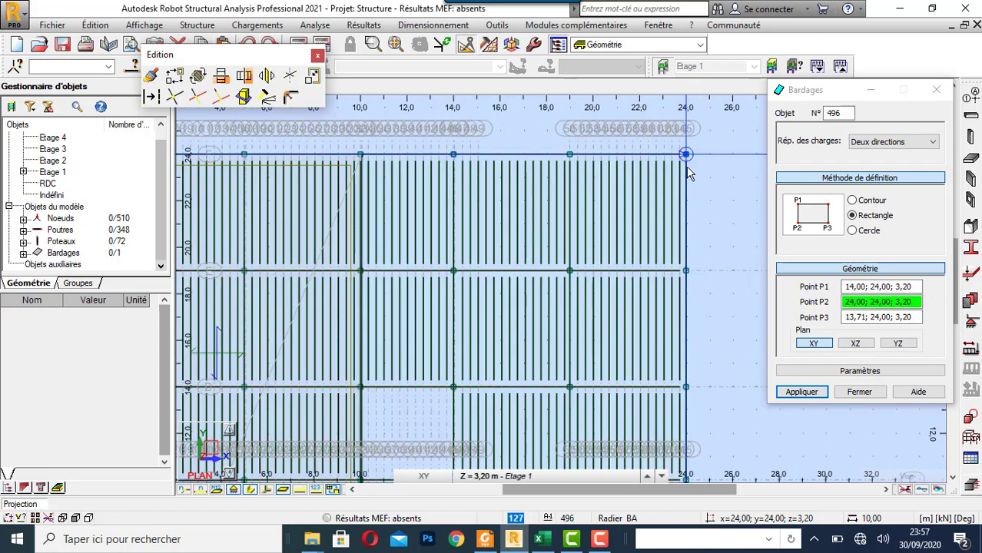
left_click(687, 155)
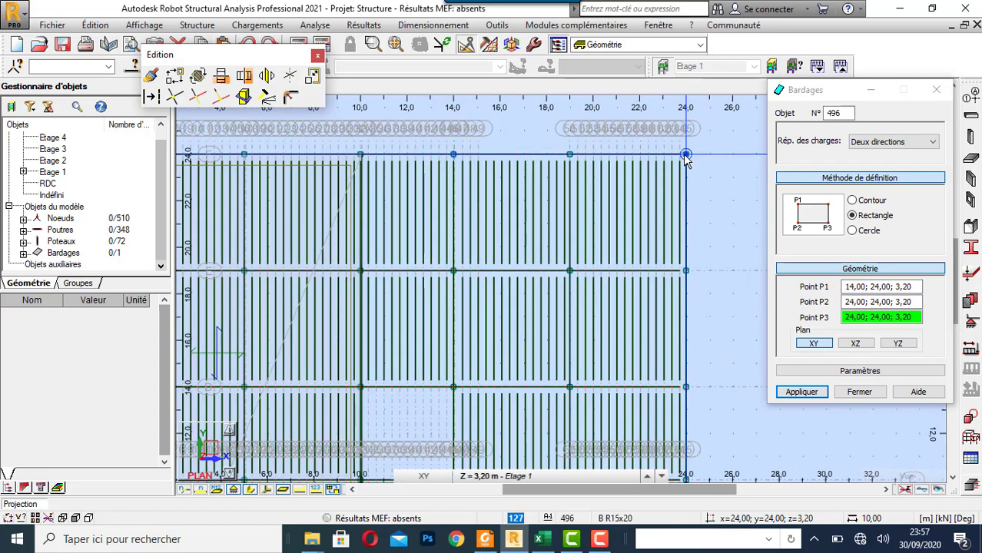
scroll(687, 165, "down", 4)
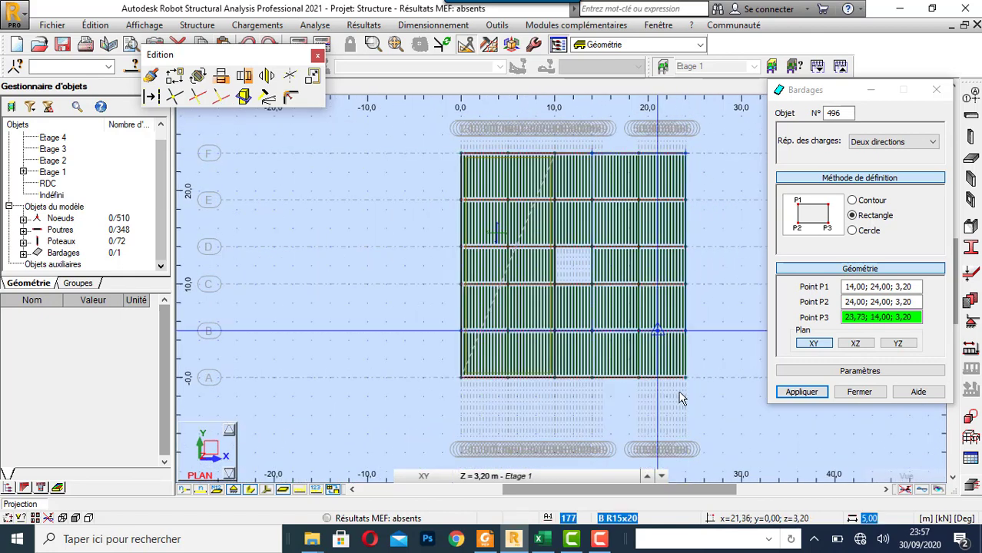
scroll(686, 377, "up", 5)
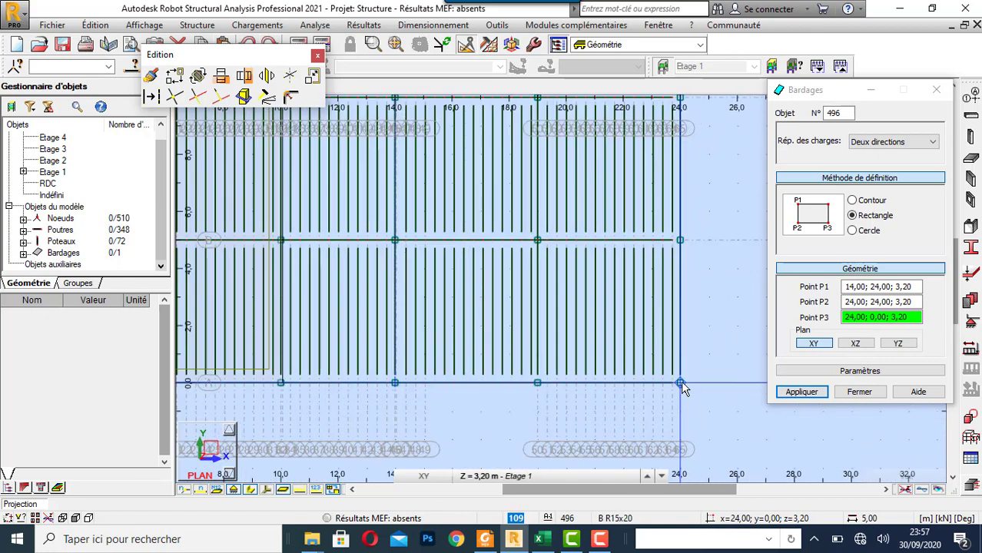
left_click(681, 385)
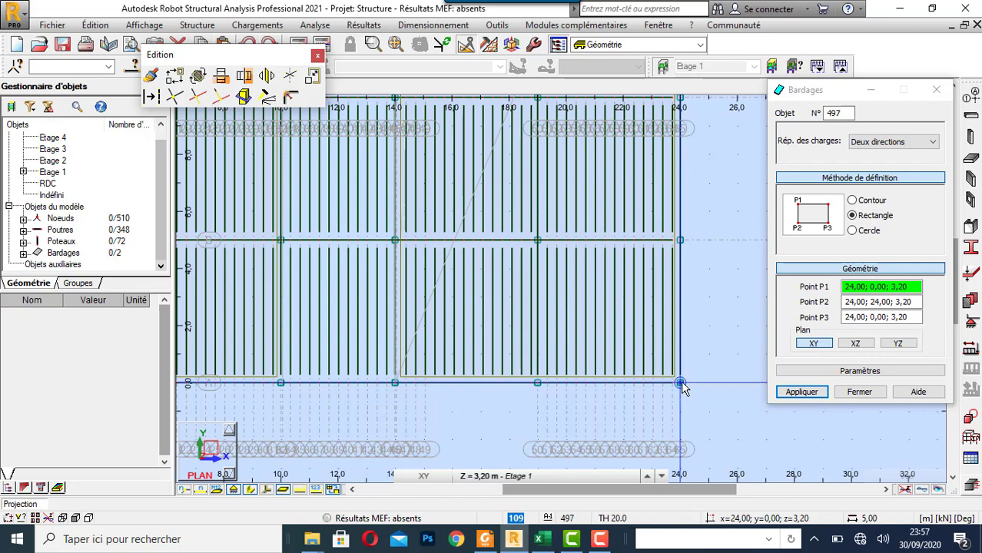
Step: Add a third rectangular cladding between axes A and C, spanning from about x = 10 to 14 m and y = 0 to 10 m
scroll(681, 386, "down", 1)
scroll(681, 385, "down", 2)
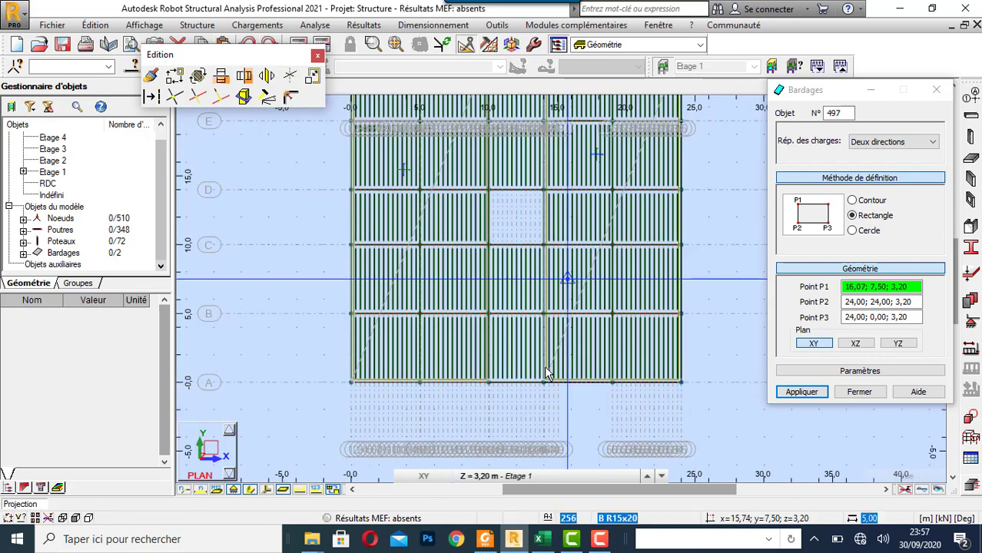
scroll(543, 367, "up", 3)
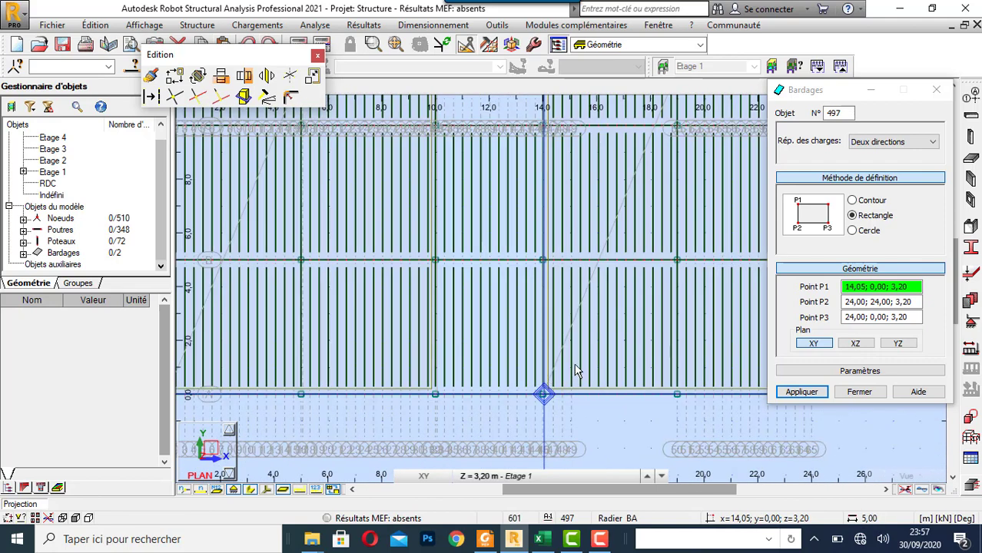
left_click(543, 393)
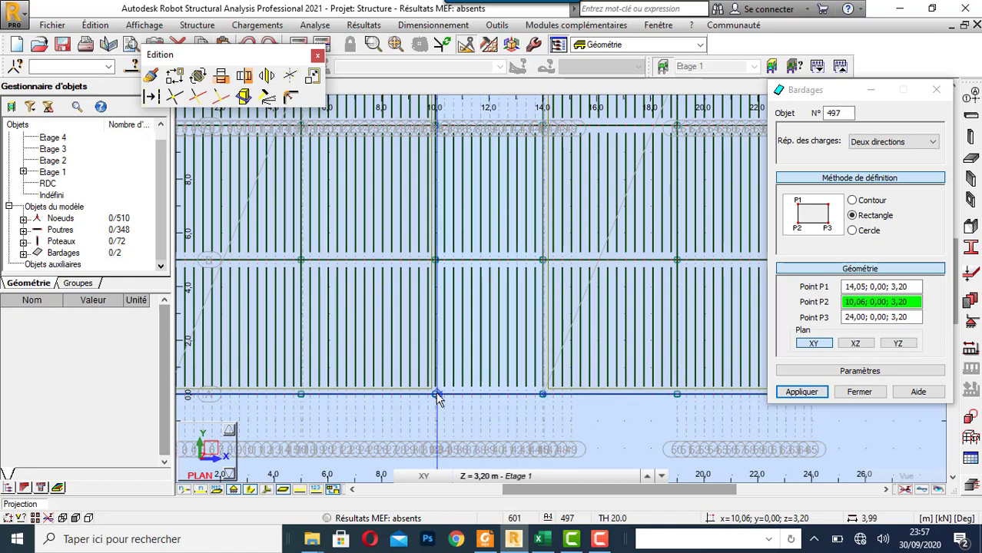
left_click(437, 396)
scroll(438, 395, "down", 2)
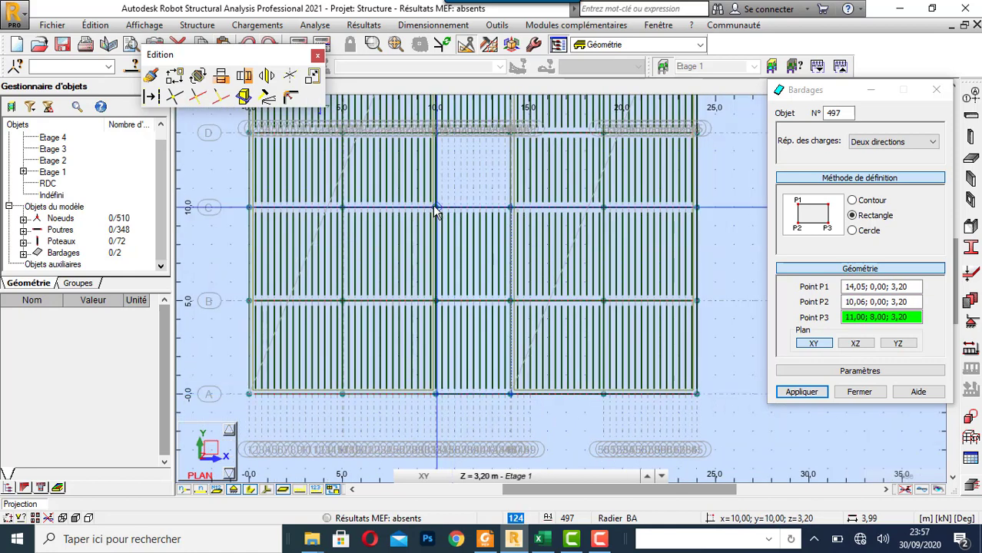
scroll(435, 211, "up", 4)
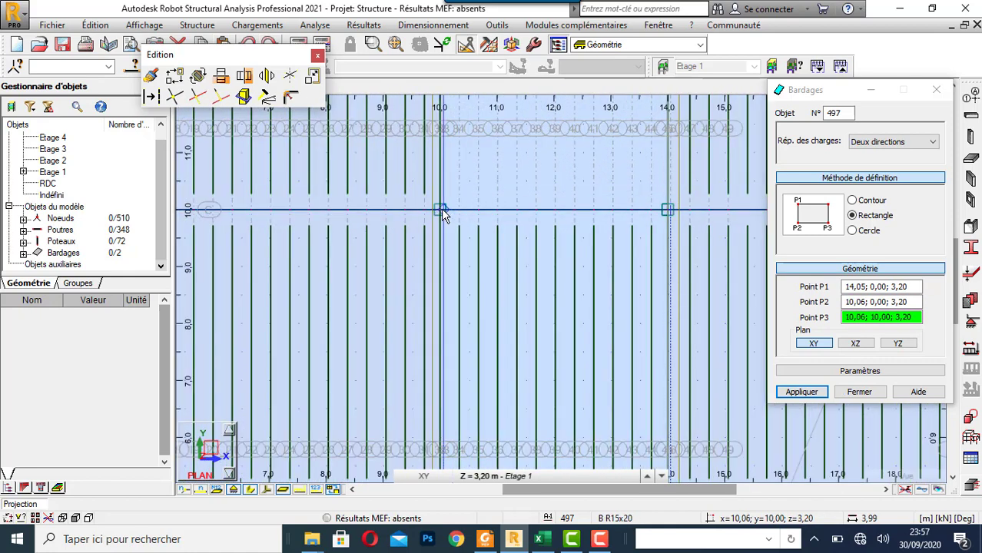
left_click(448, 251)
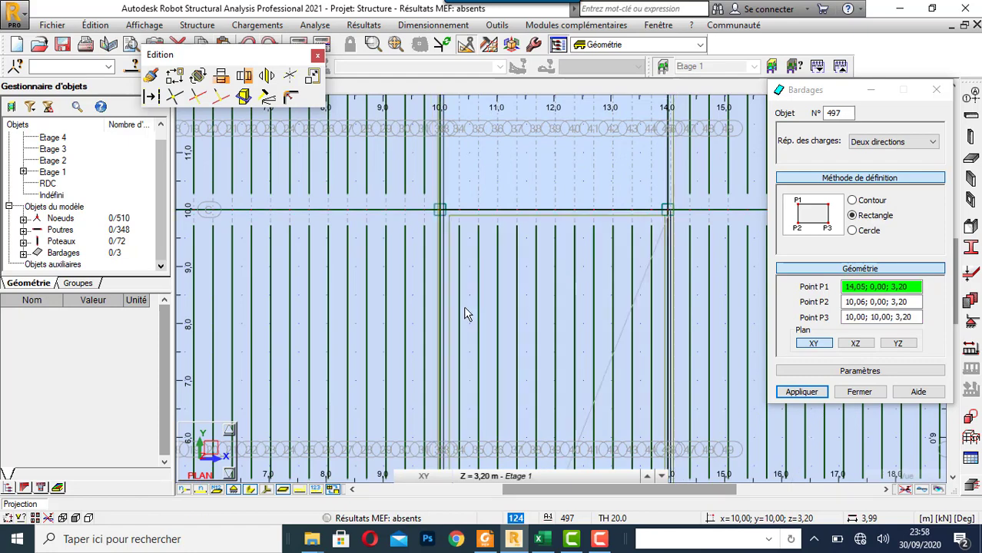
Step: Add a fourth rectangular cladding between axes D and F through (14; 14), (10; 14) and (10; 24), and finish the cladding definition
scroll(469, 322, "down", 4)
scroll(470, 334, "down", 3)
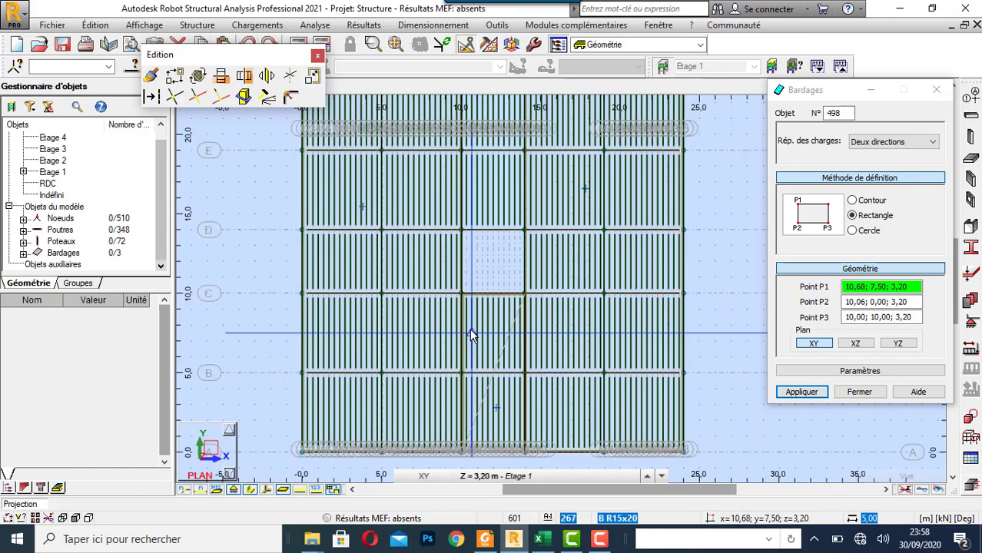
scroll(514, 195, "up", 2)
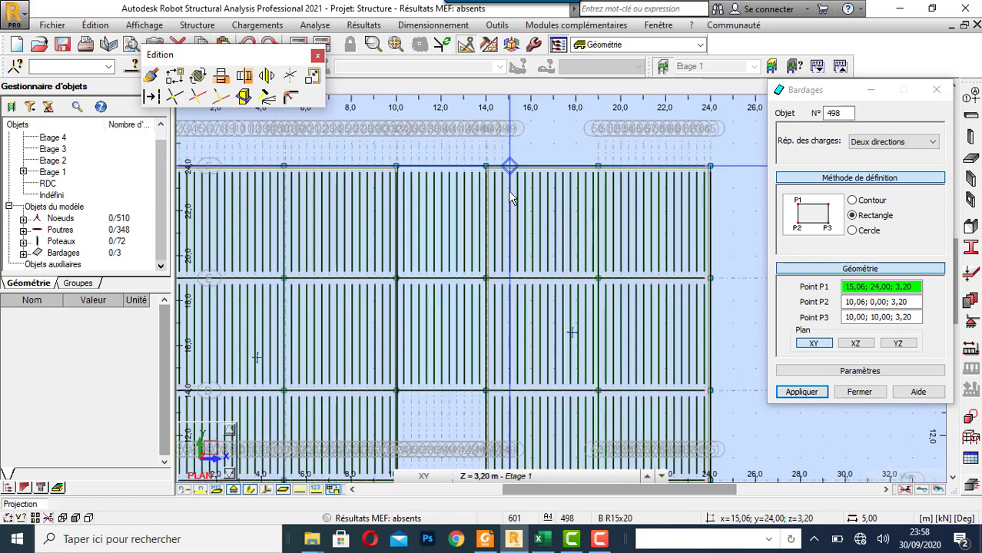
left_click(486, 392)
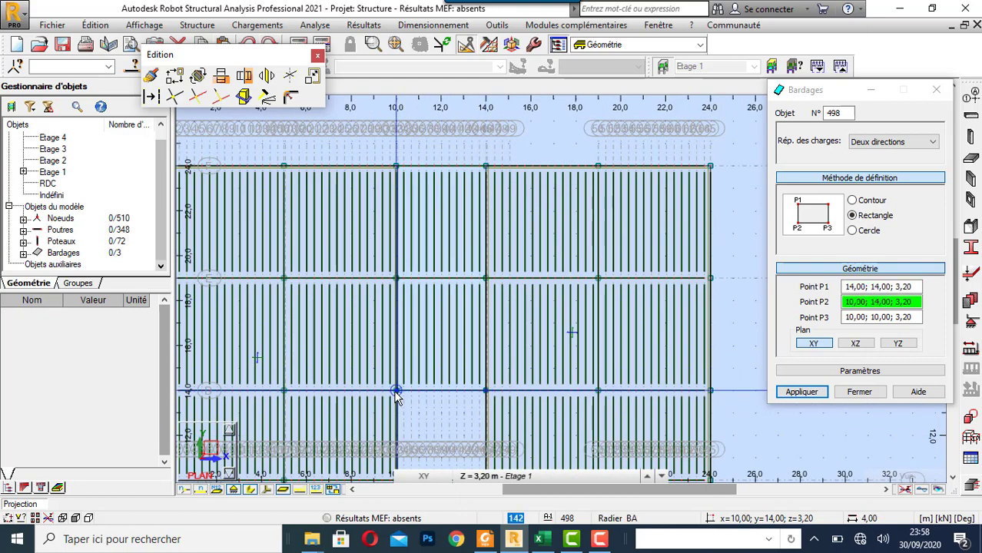
scroll(396, 394, "up", 3)
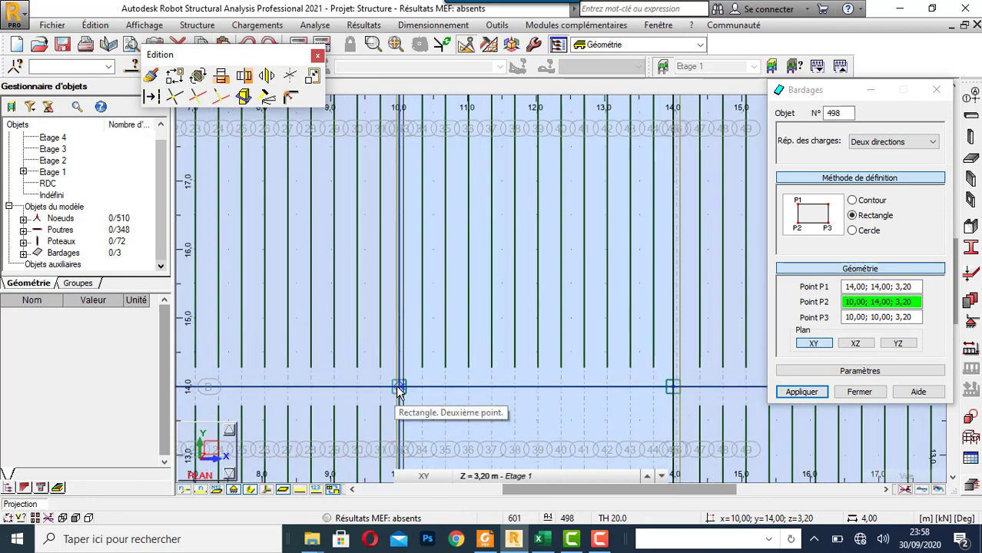
left_click(398, 389)
scroll(437, 407, "down", 3)
scroll(438, 408, "down", 1)
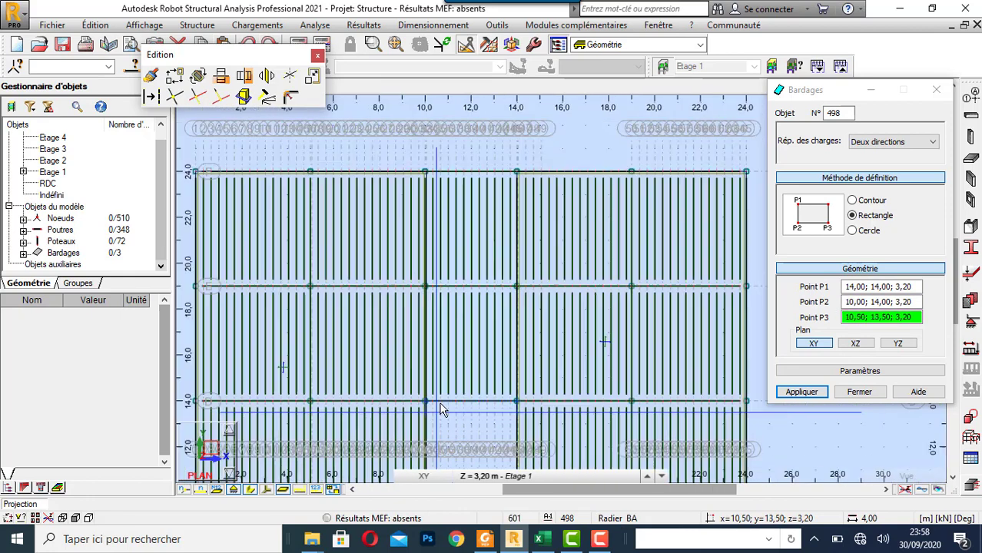
scroll(425, 172, "up", 2)
scroll(426, 172, "up", 2)
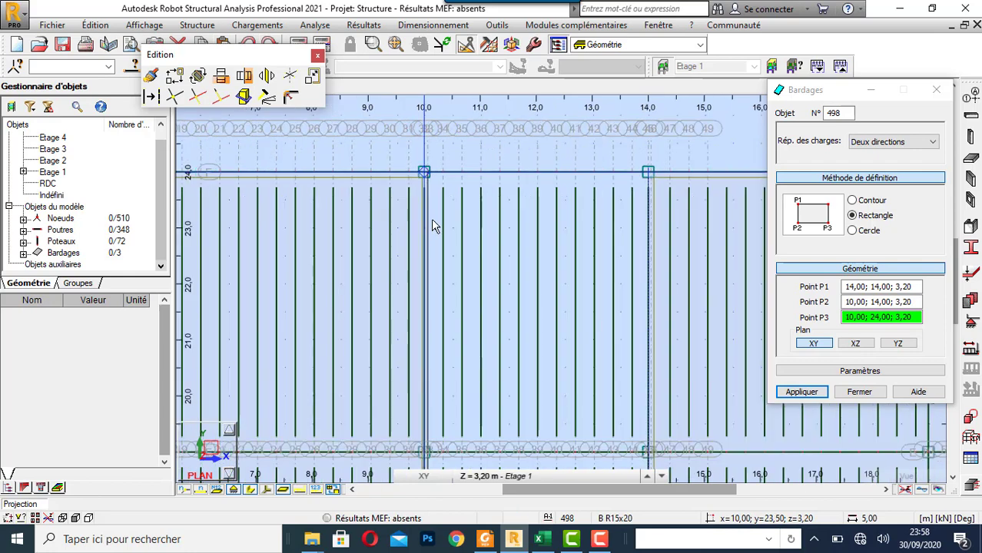
left_click(424, 170)
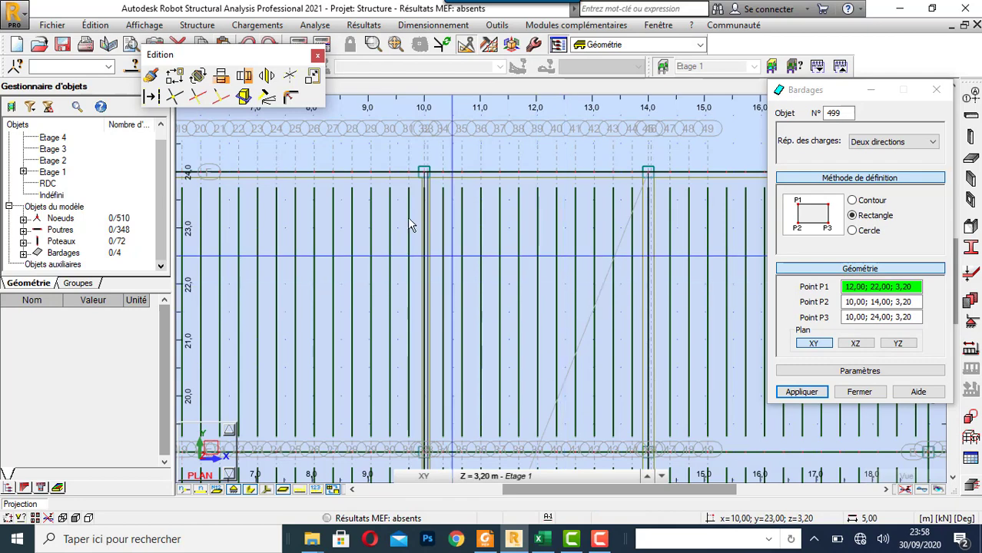
left_click(857, 392)
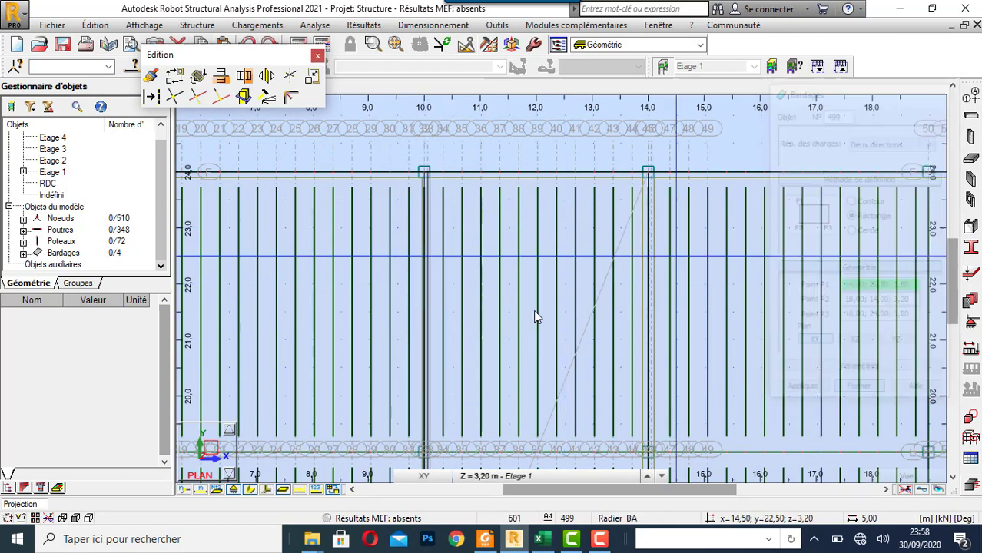
Step: Select the cladding between x = 0 and x = 10 m and examine its edge where it meets the central cladding
scroll(340, 245, "down", 1)
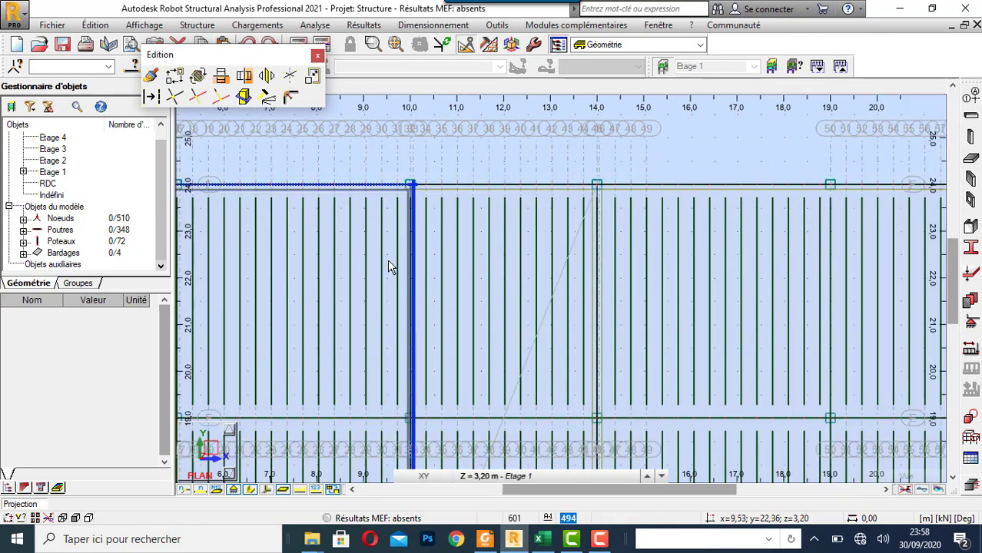
left_click(387, 261)
scroll(407, 184, "up", 3)
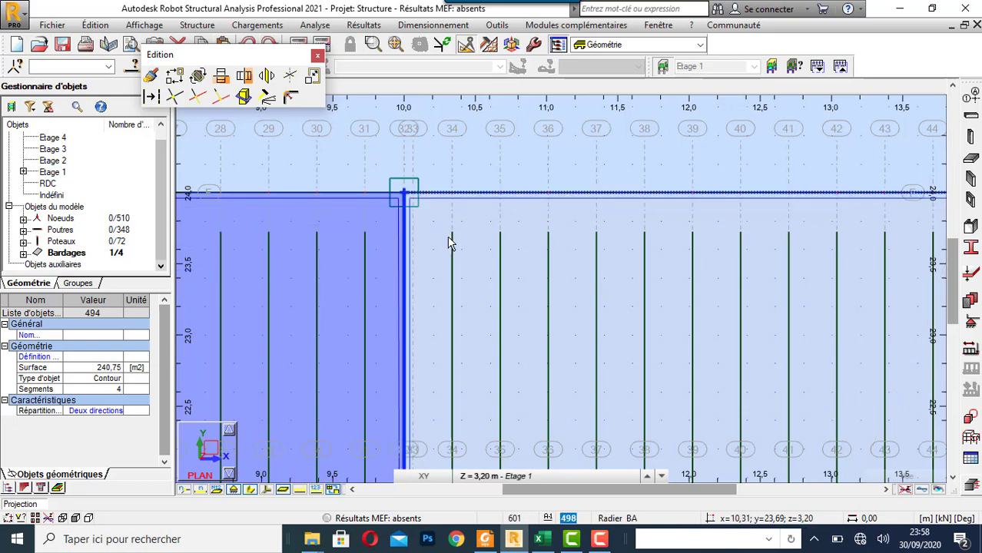
scroll(315, 128, "down", 1)
scroll(330, 119, "down", 4)
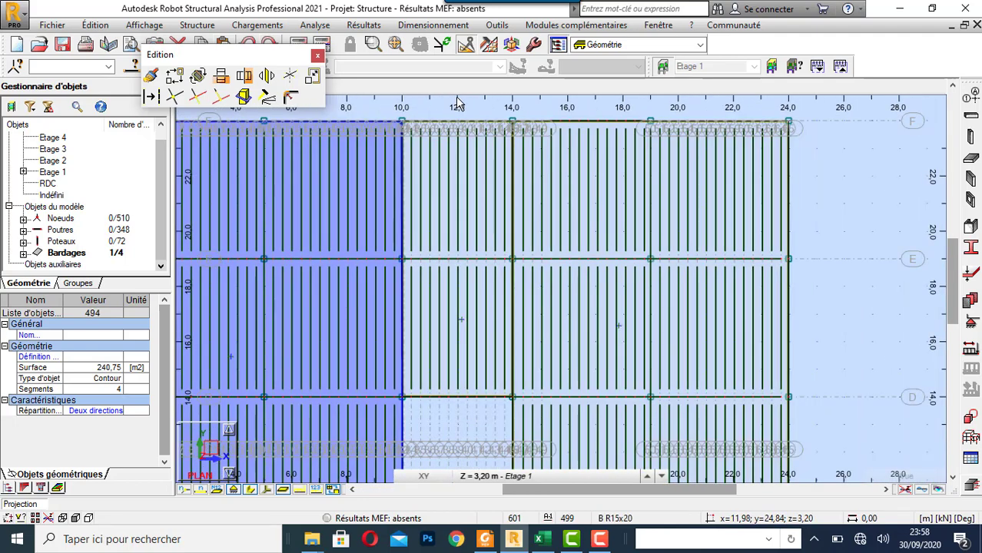
scroll(457, 101, "down", 1)
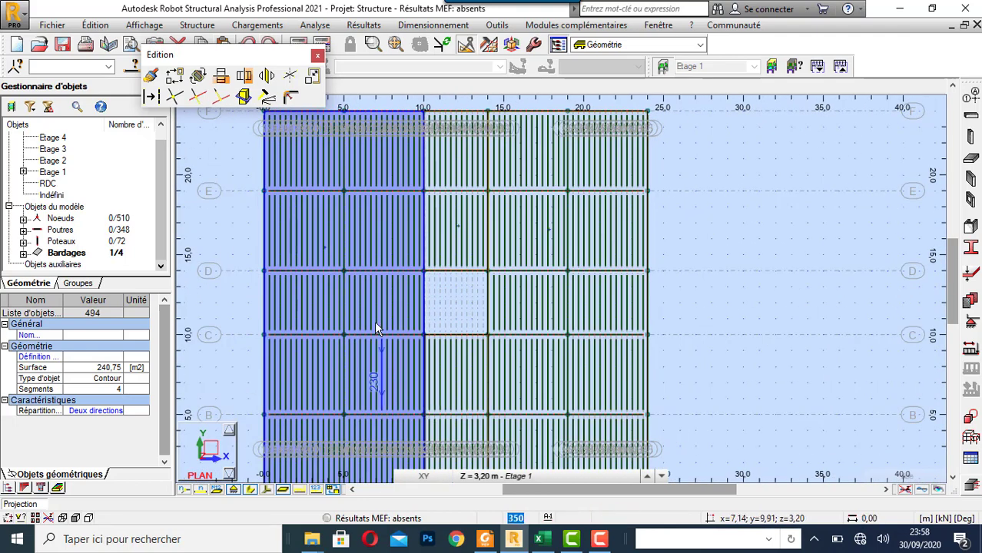
Step: Move the lower corner of the x = 0 to 10 m cladding onto the node at (10; 0)
scroll(367, 294, "down", 2)
scroll(411, 435, "up", 4)
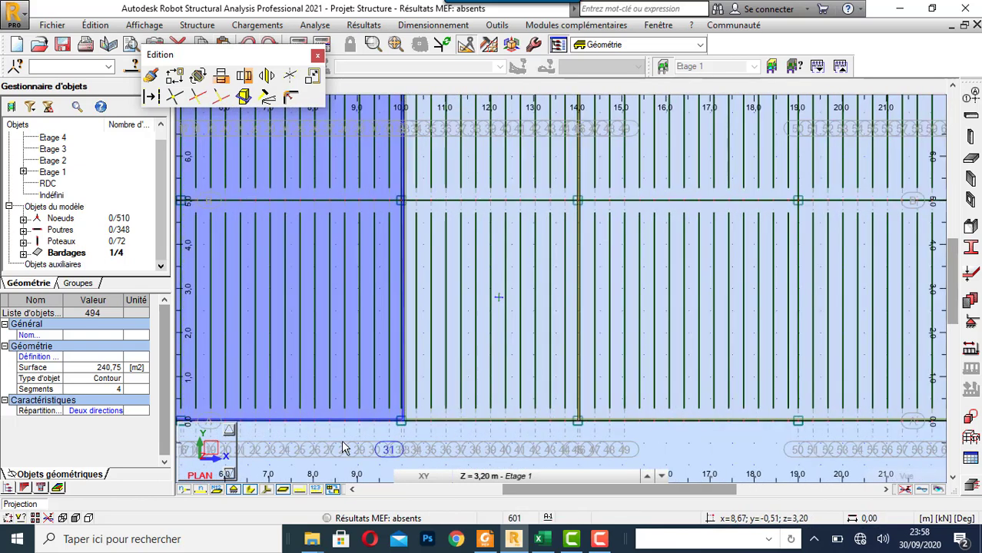
scroll(364, 436, "up", 4)
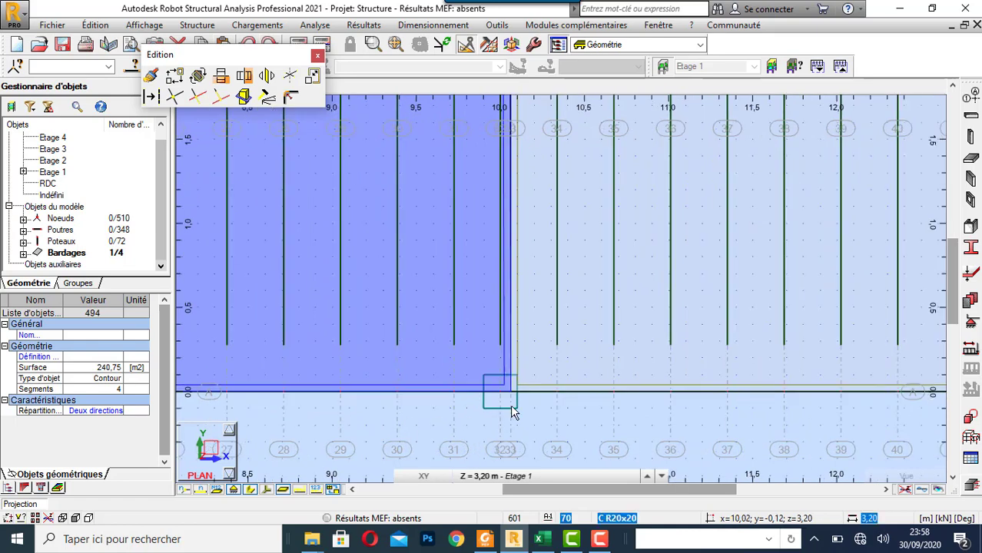
scroll(488, 419, "up", 2)
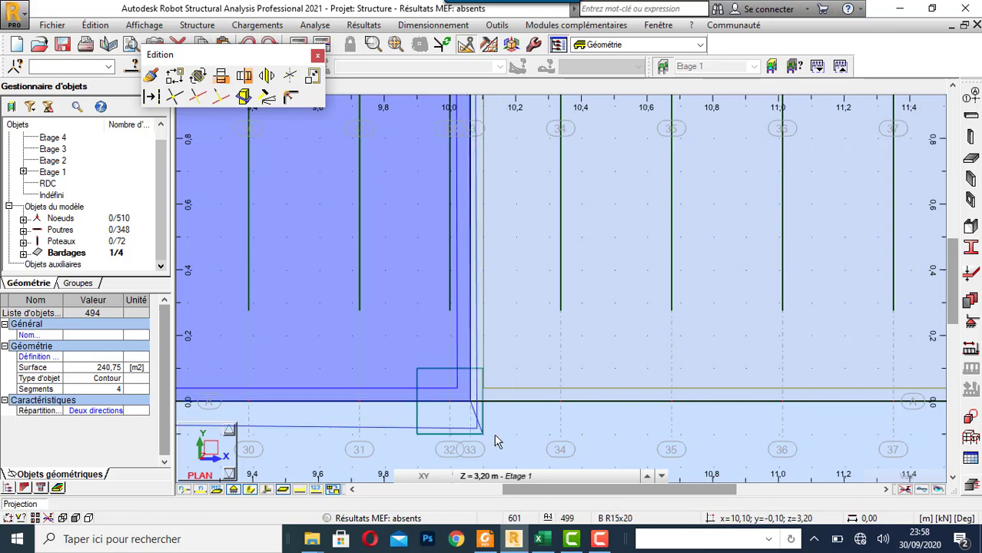
left_click(449, 405)
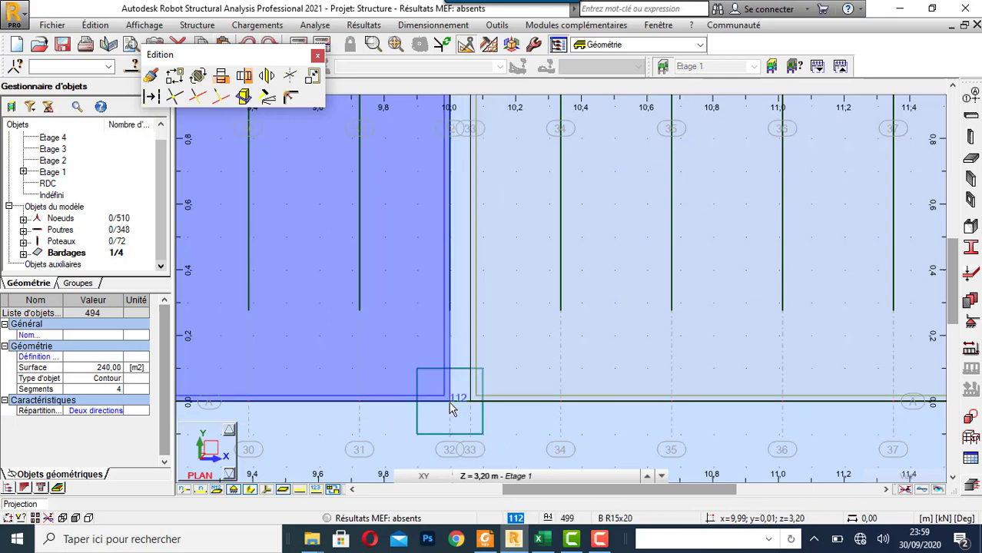
Step: Select the central cladding between axes A and C and move its lower corner near x = 10 m onto the node at (10; 0)
scroll(480, 443, "down", 2)
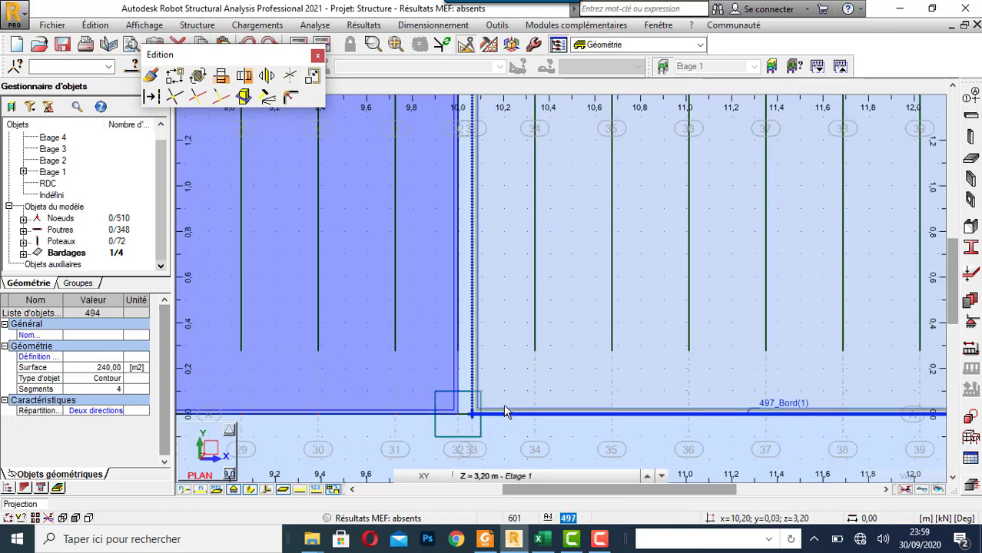
left_click(483, 428)
scroll(476, 430, "up", 2)
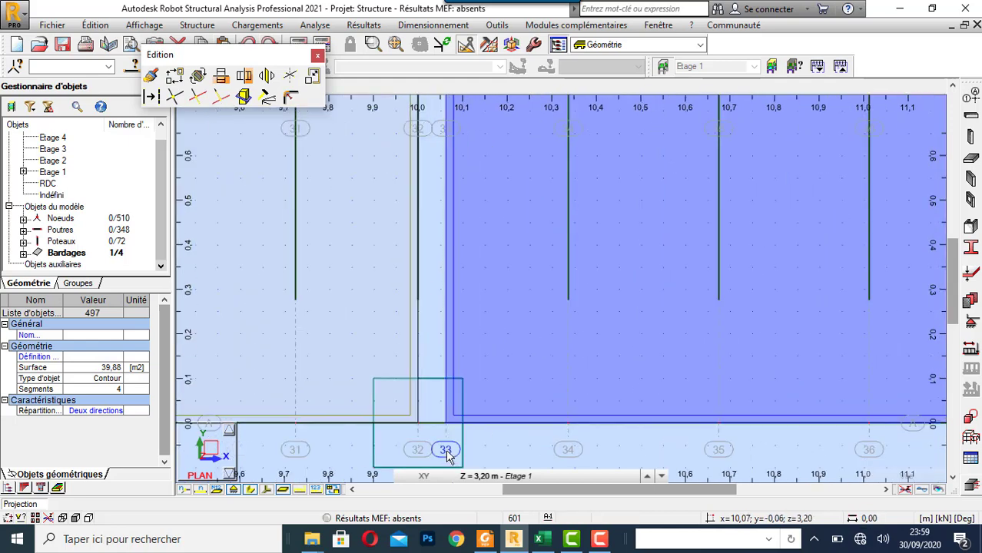
left_click(423, 421)
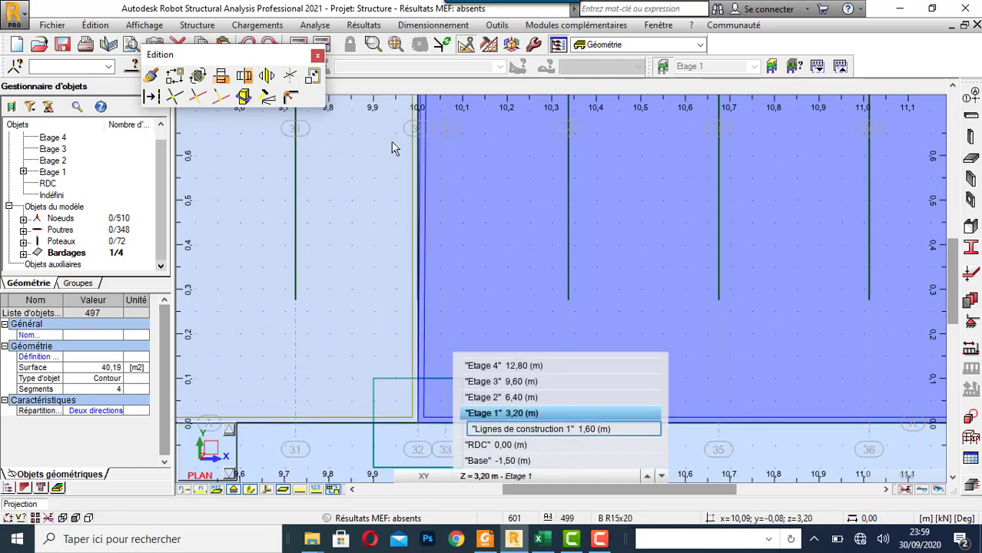
Step: Move the same cladding's corner on axis C onto the node at (10; 10)
scroll(468, 396, "down", 6)
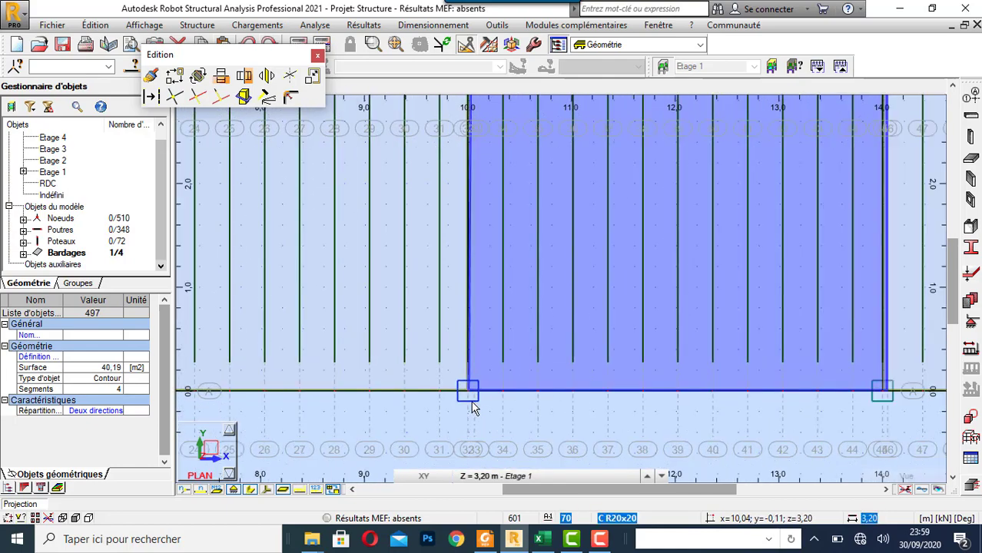
scroll(473, 407, "down", 5)
scroll(490, 219, "up", 3)
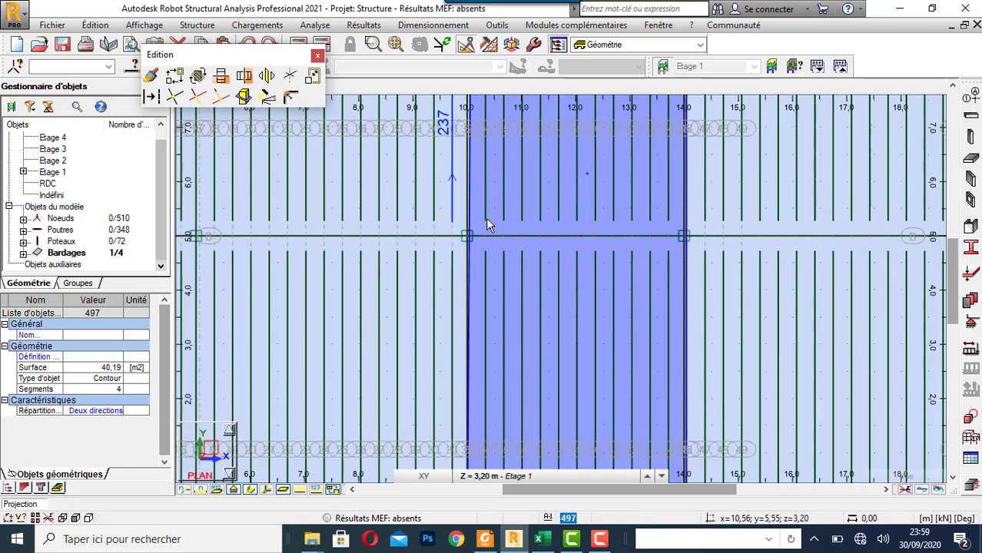
scroll(465, 232, "up", 6)
scroll(460, 242, "up", 3)
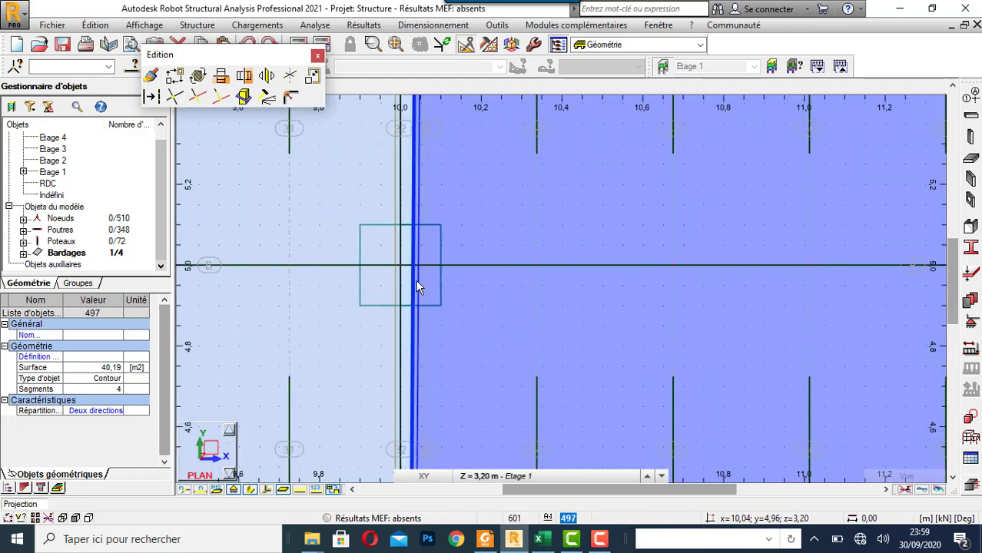
scroll(438, 382, "down", 8)
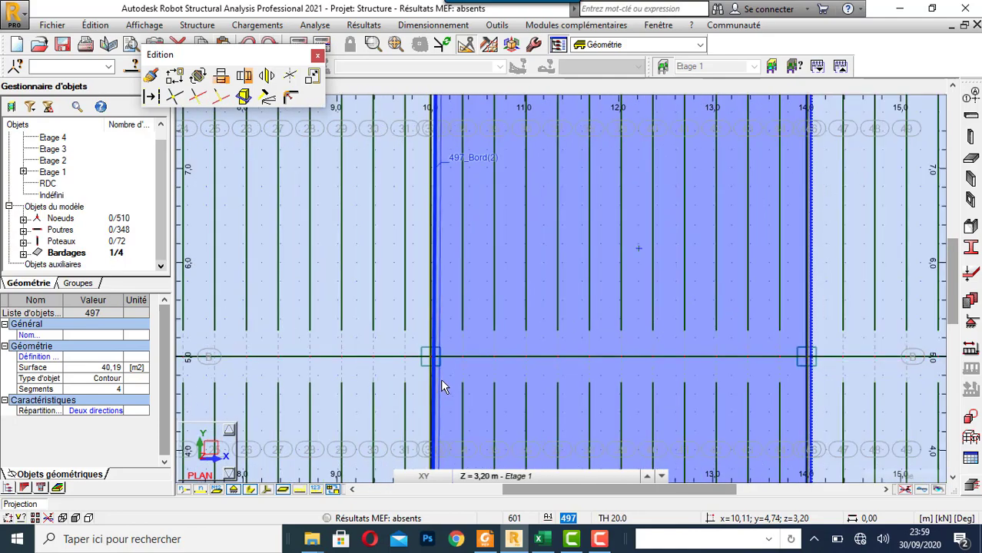
scroll(442, 373, "down", 2)
scroll(445, 134, "up", 5)
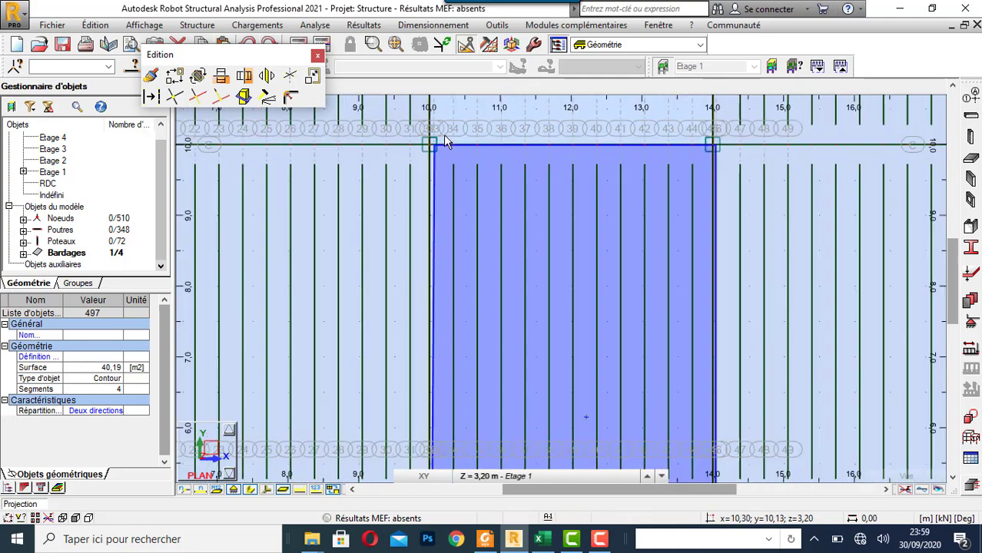
scroll(439, 139, "up", 5)
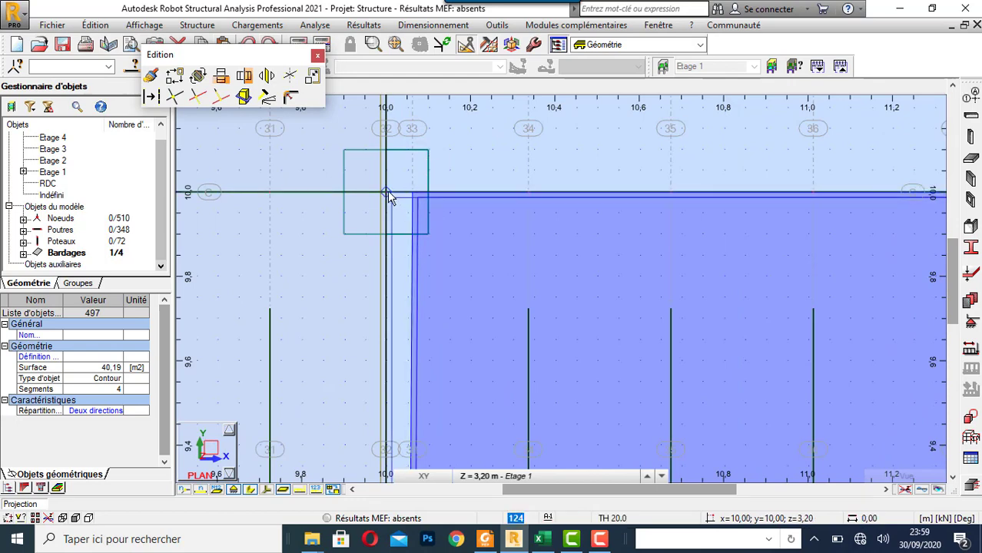
scroll(432, 278, "down", 5)
scroll(465, 418, "down", 5)
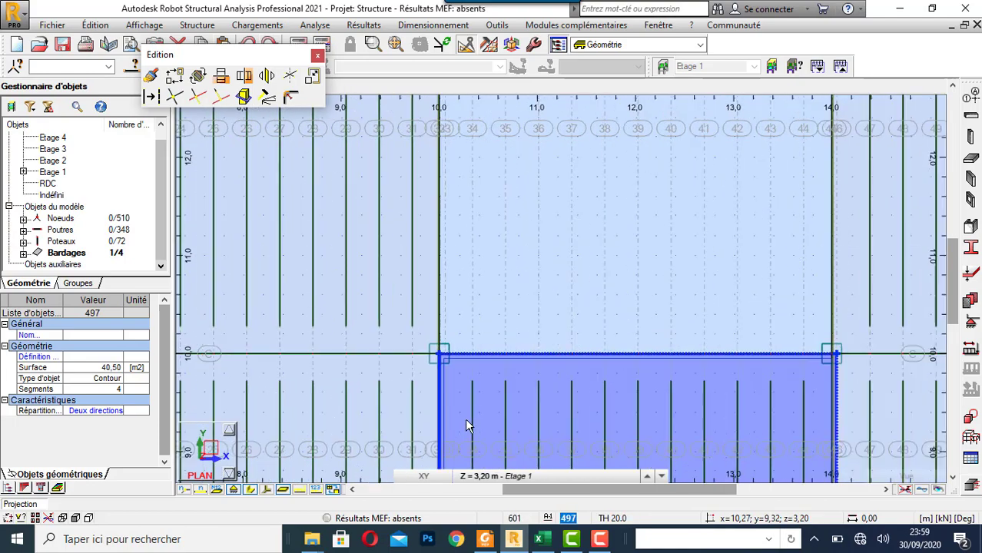
Step: Examine the central cladding between axes D and F and the two side claddings where they meet around x = 10 and x = 14 m
scroll(439, 207, "up", 5)
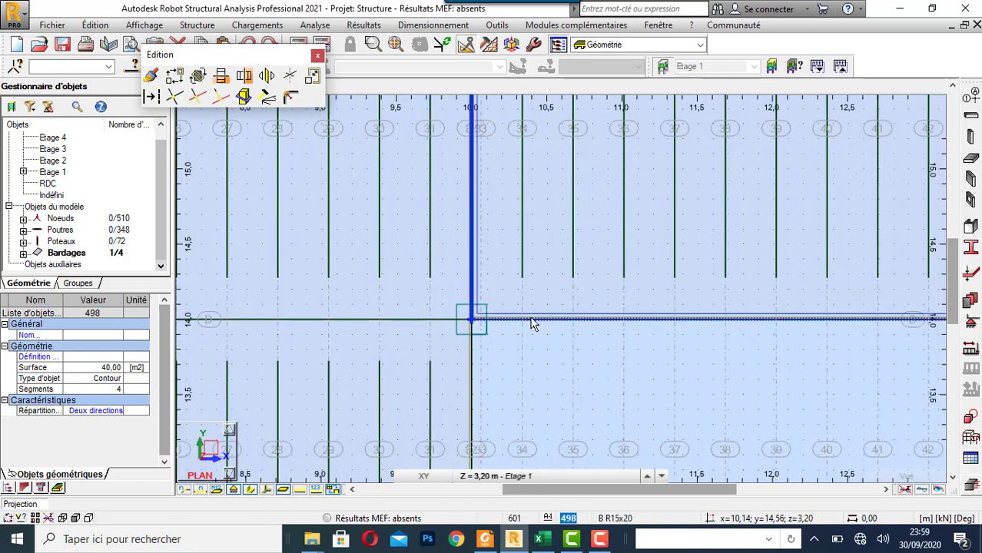
left_click(533, 318)
left_click(466, 373)
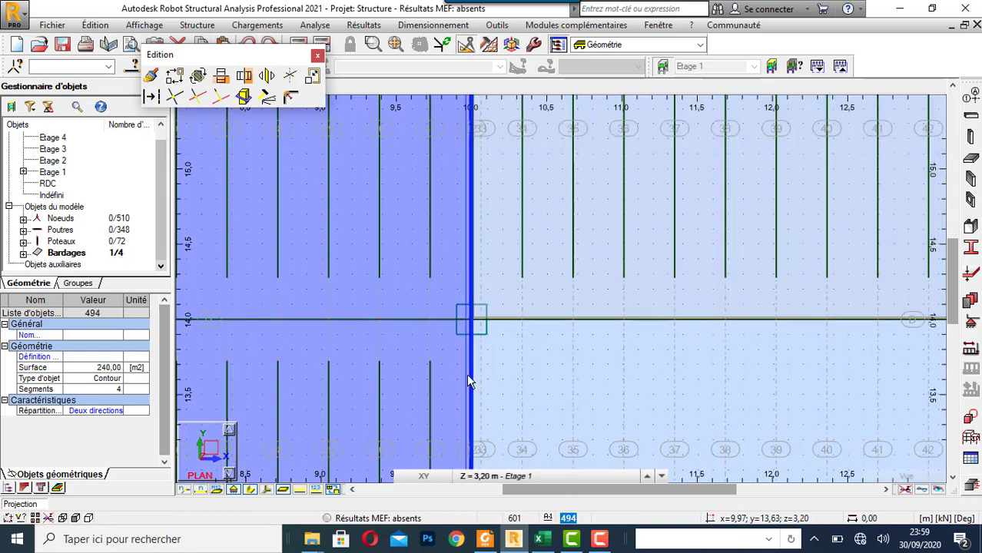
scroll(462, 355, "down", 2)
scroll(384, 323, "down", 2)
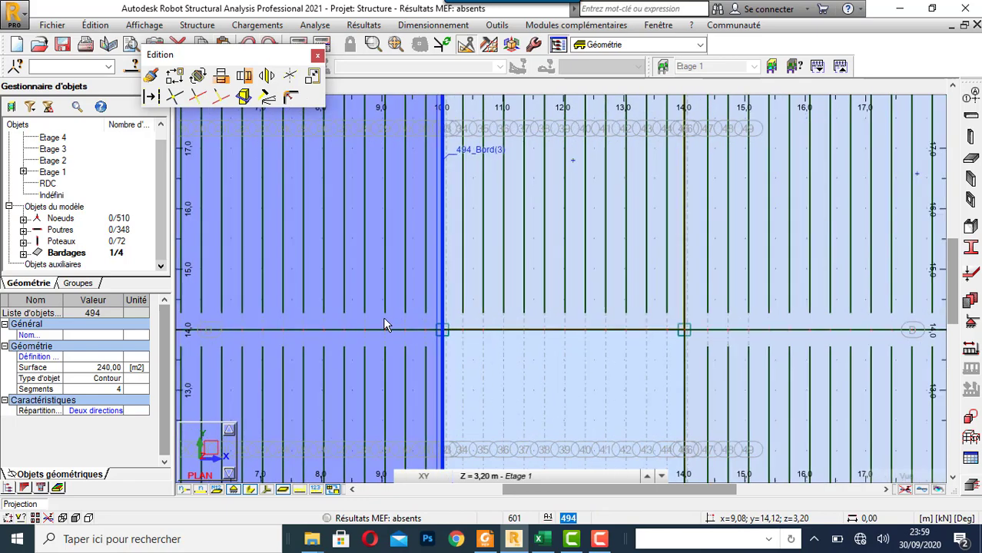
scroll(613, 345, "up", 2)
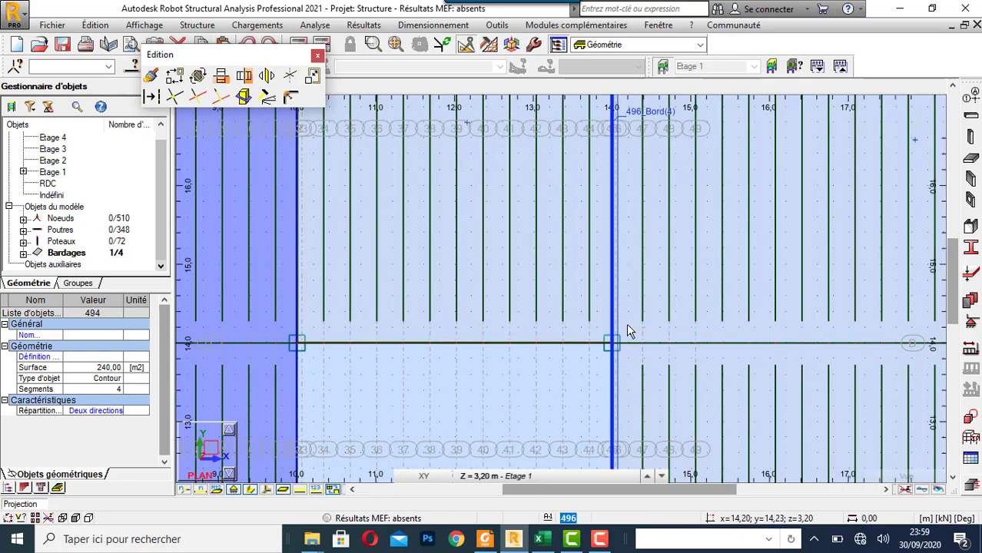
left_click(638, 369)
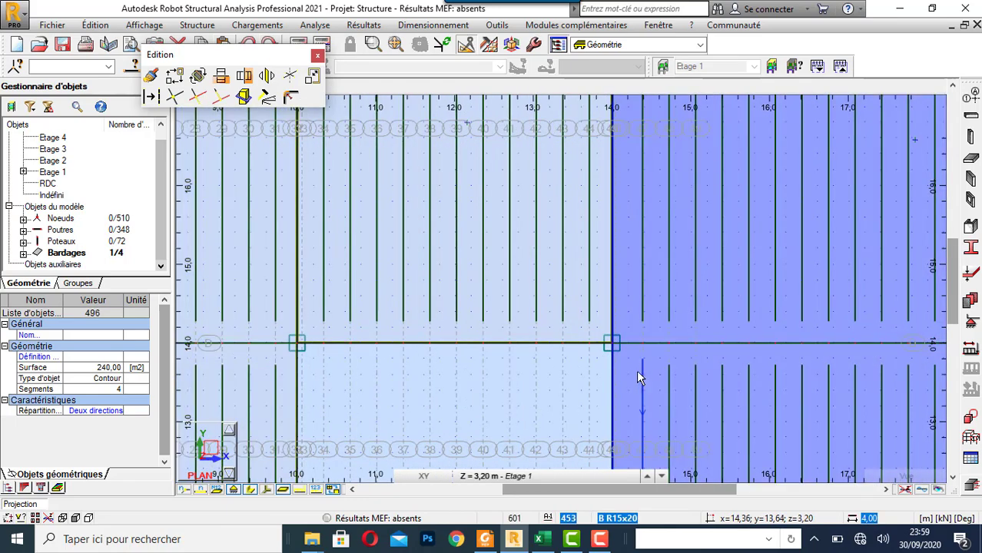
left_click(580, 319)
scroll(454, 349, "down", 2)
scroll(453, 269, "down", 3)
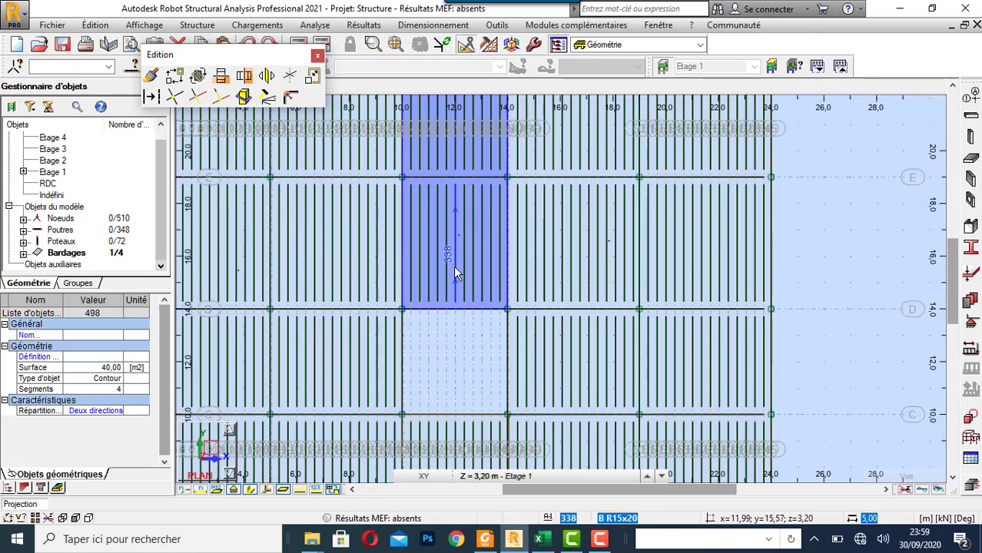
scroll(444, 369, "up", 1)
scroll(446, 369, "up", 2)
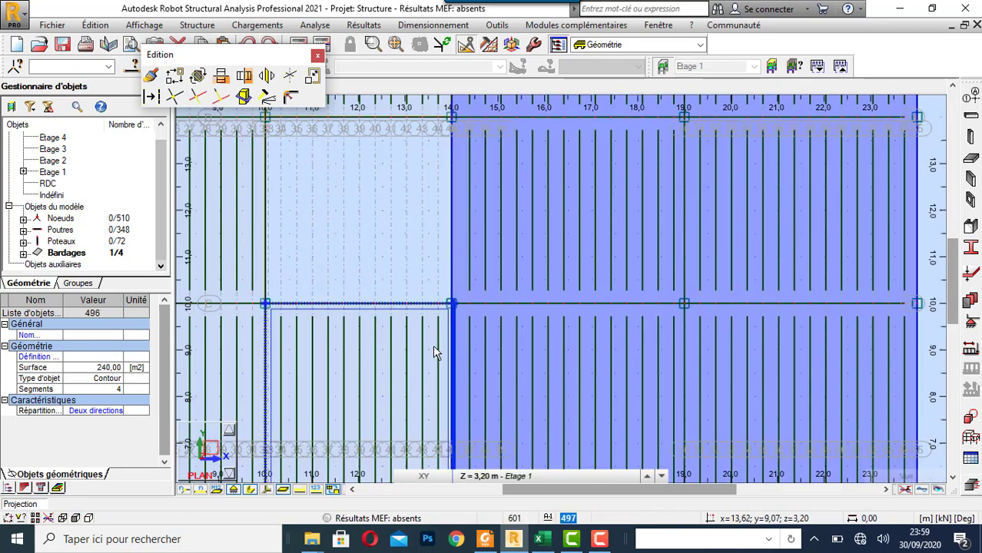
Step: Select the central cladding between axes A and C and move its corner near x = 14 m on axis C to (14; 10)
left_click(434, 352)
scroll(526, 291, "up", 2)
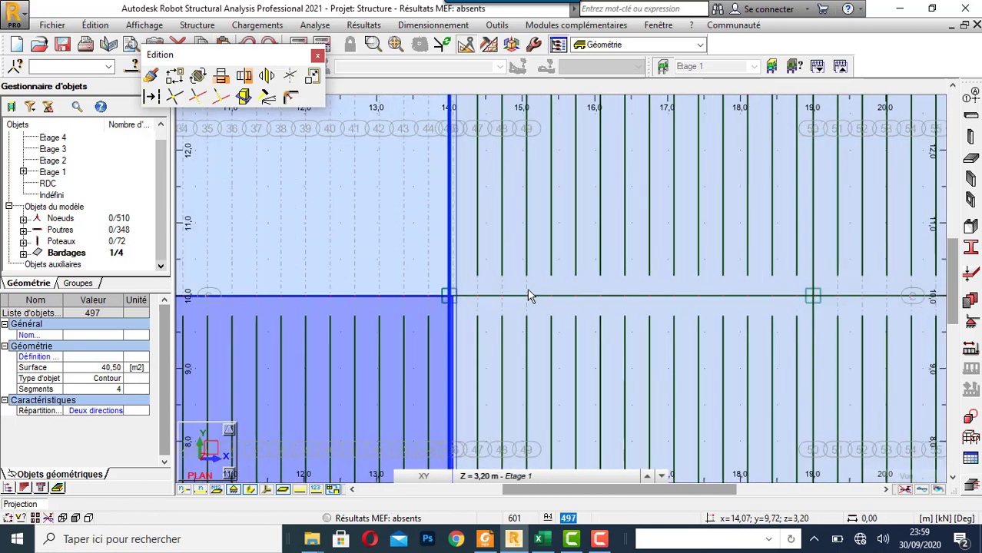
scroll(419, 299, "up", 2)
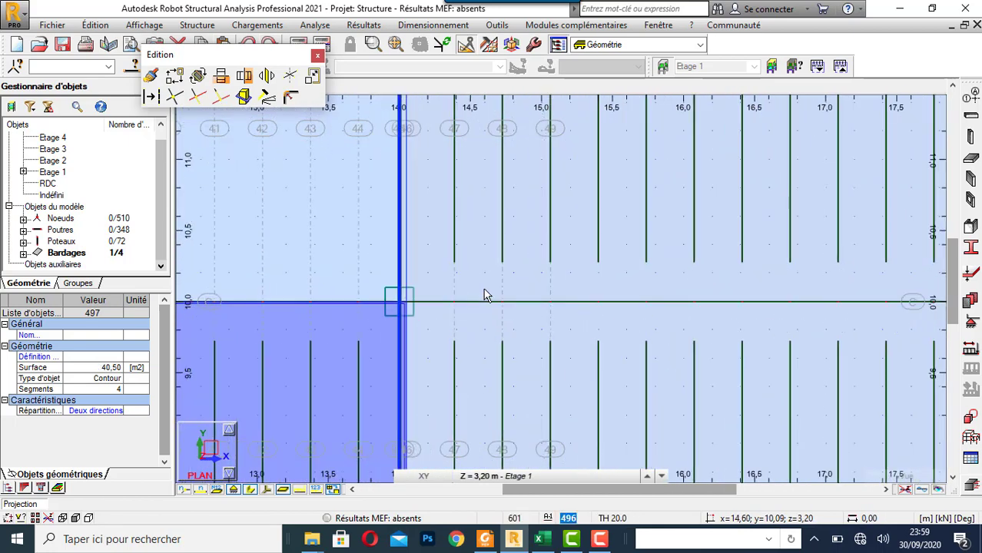
scroll(369, 321, "up", 1)
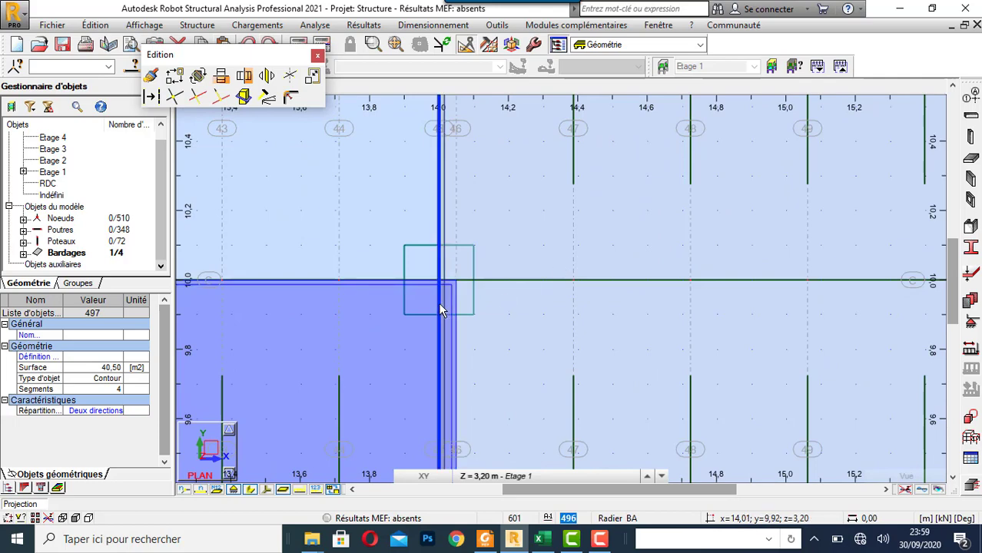
left_click_drag(455, 284, 404, 278)
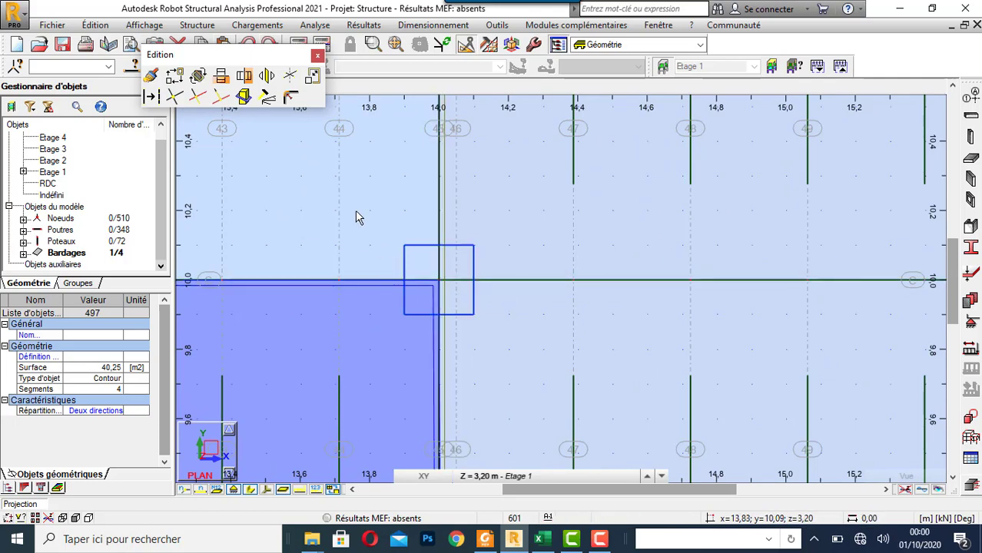
Step: Move the same cladding's corner on axis A to the node at (14; 0) and clear the selection
scroll(371, 186, "down", 2)
scroll(388, 171, "down", 5)
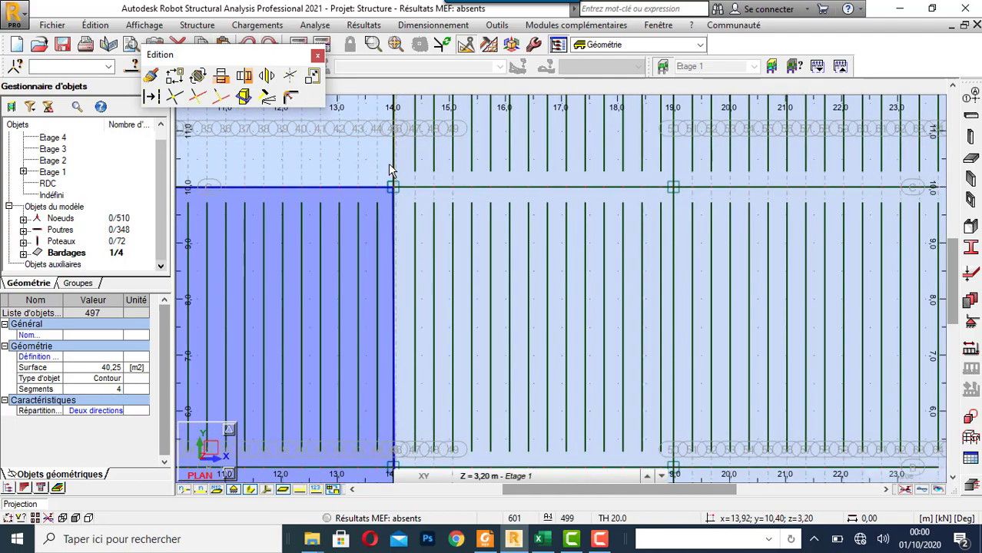
scroll(384, 360, "up", 4)
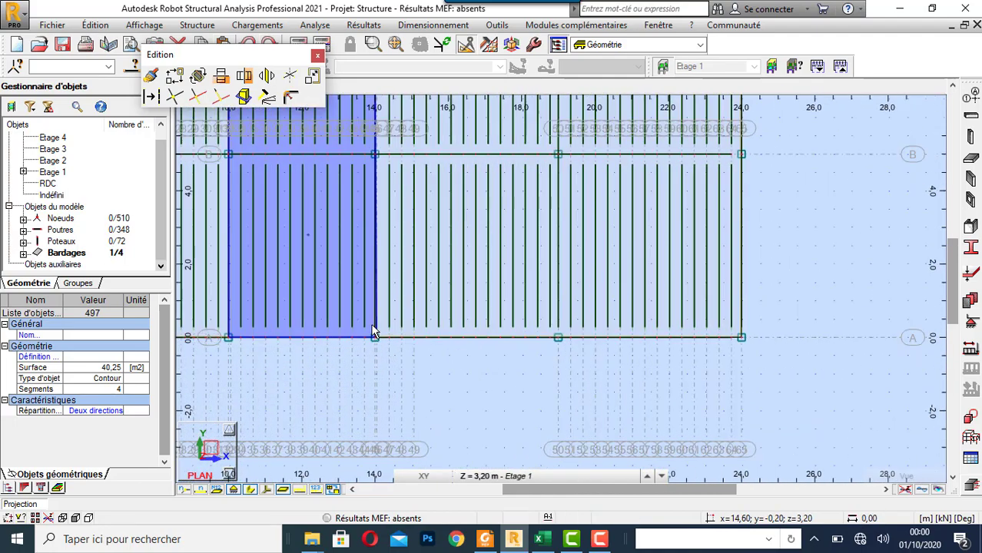
scroll(376, 360, "up", 3)
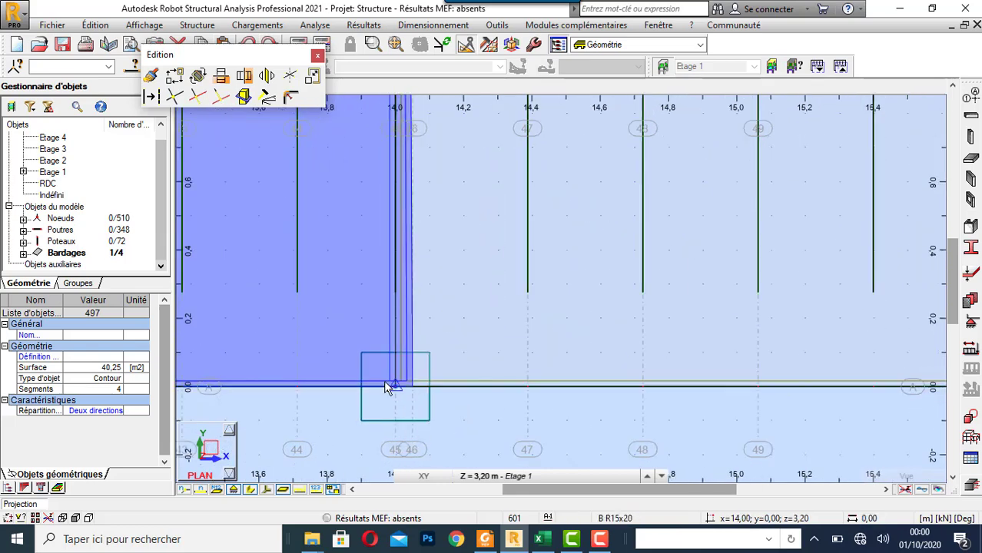
left_click(384, 382)
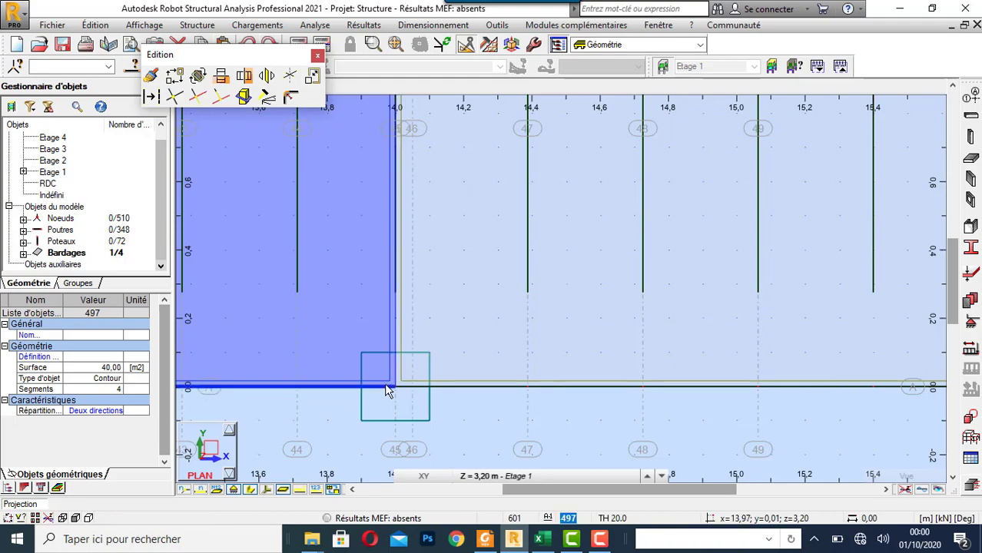
key("Escape")
scroll(477, 419, "down", 5)
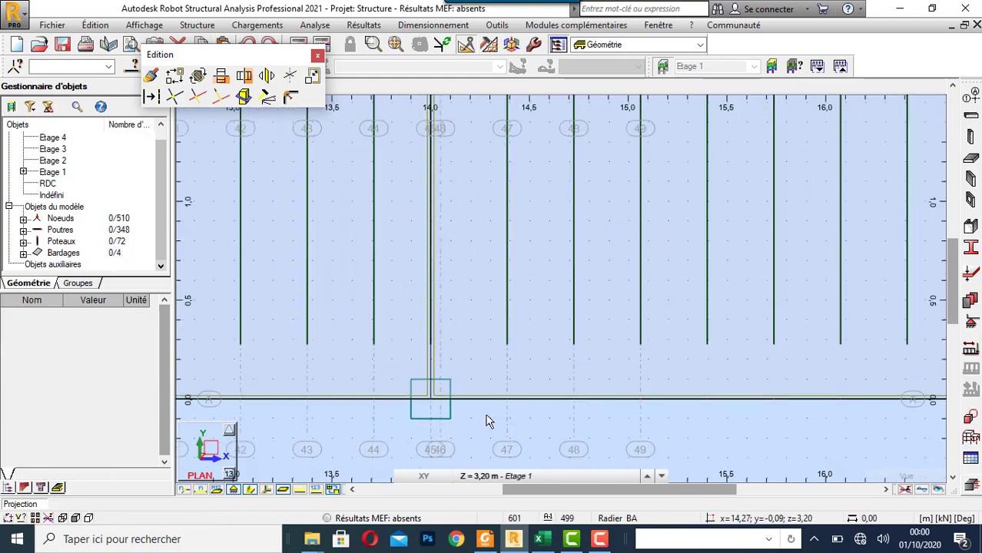
Step: Close the Edition toolbar and open the load case definition dialog
scroll(485, 419, "down", 8)
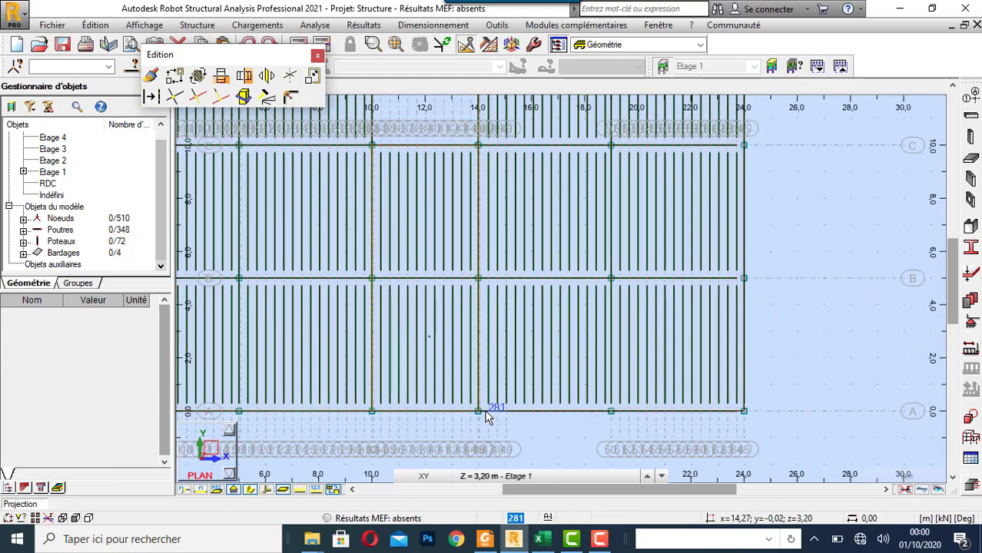
scroll(528, 310, "down", 4)
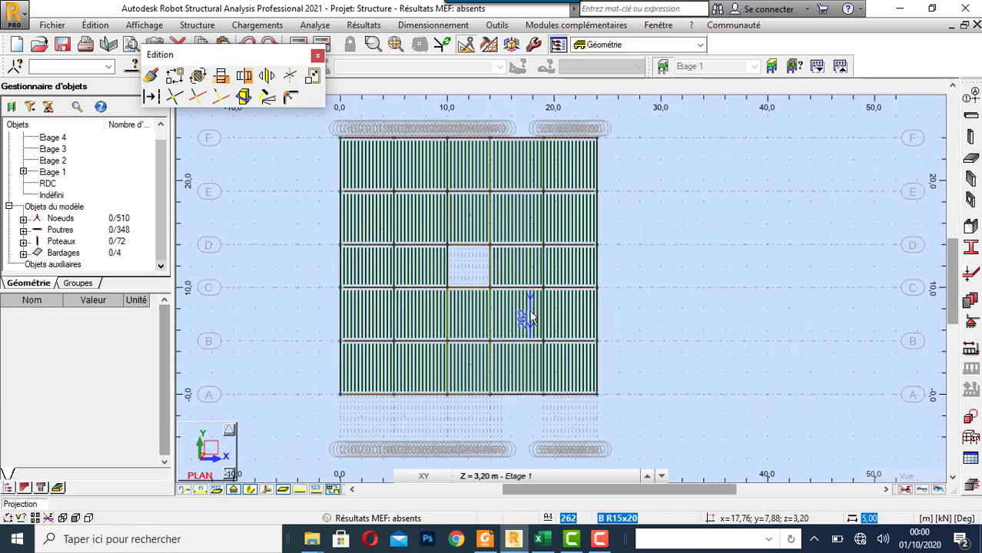
scroll(529, 183, "up", 4)
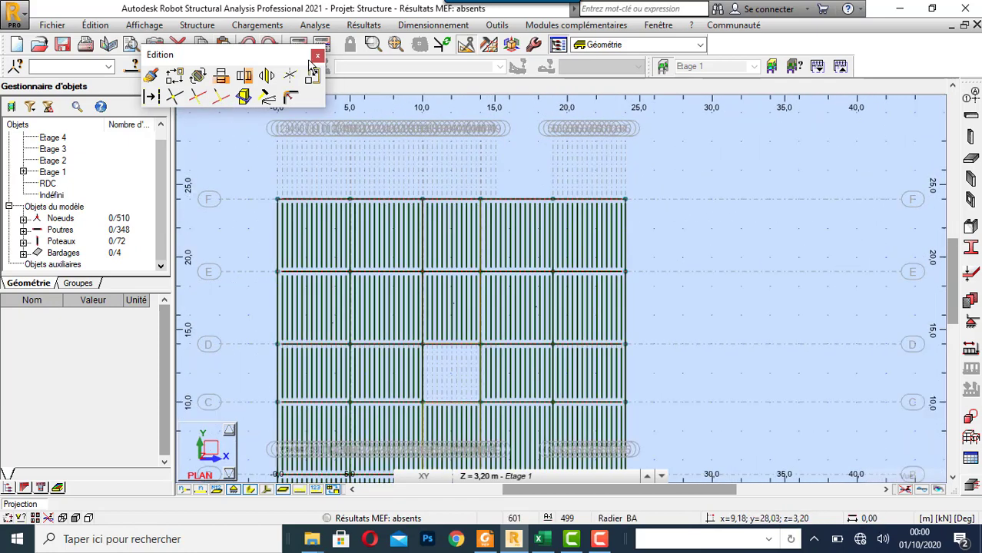
left_click(315, 56)
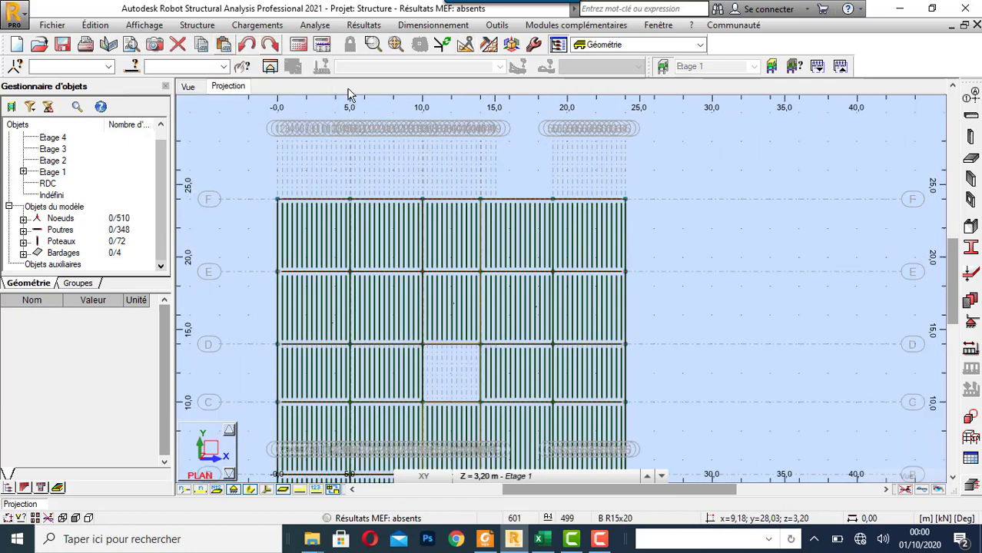
left_click(969, 348)
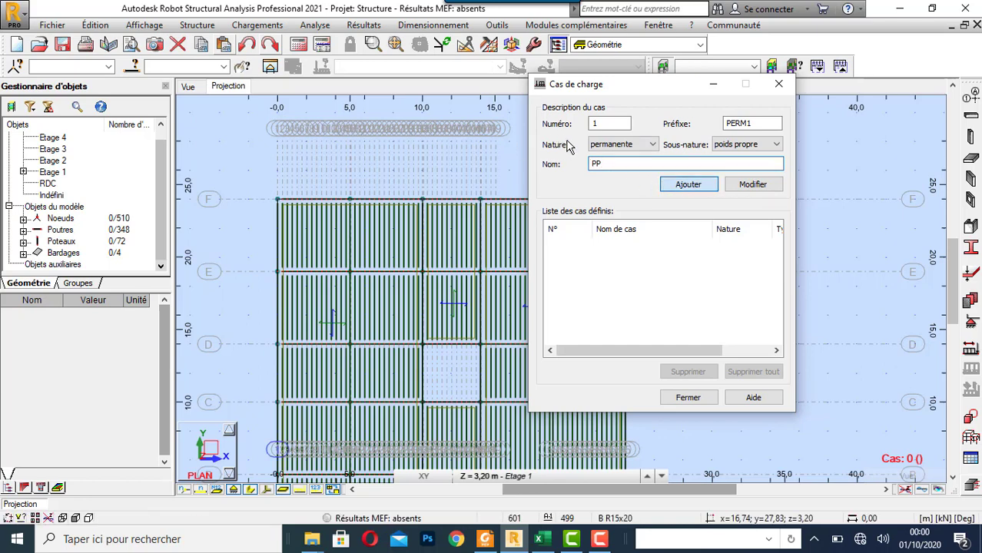
Step: Add two permanent load cases with sub-nature poids propre, named PP and Revêtement
left_click(689, 184)
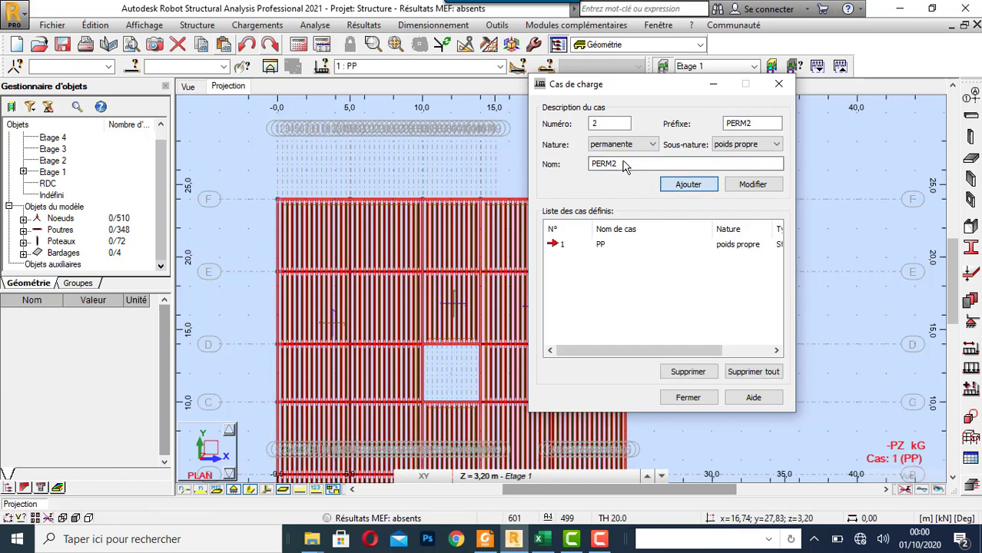
left_click(628, 145)
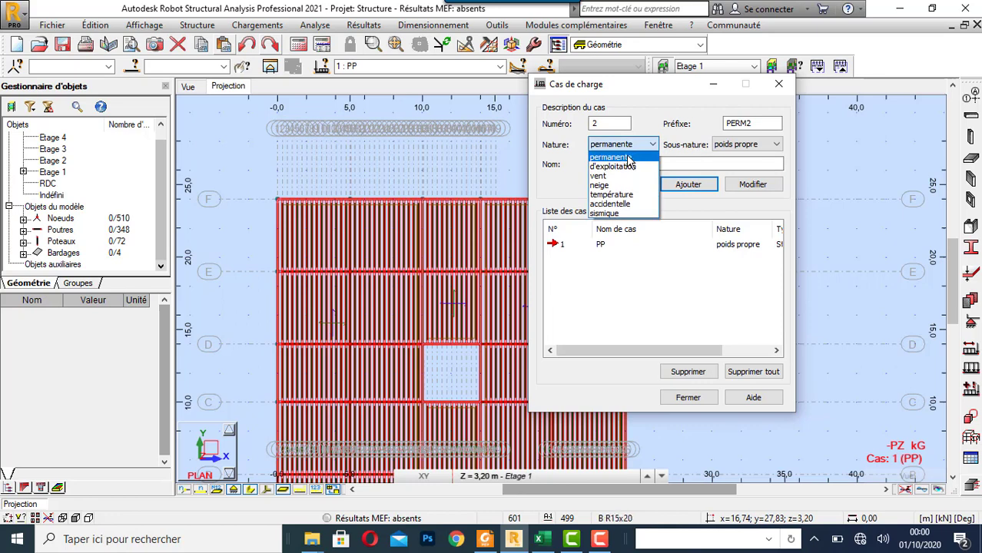
left_click(628, 157)
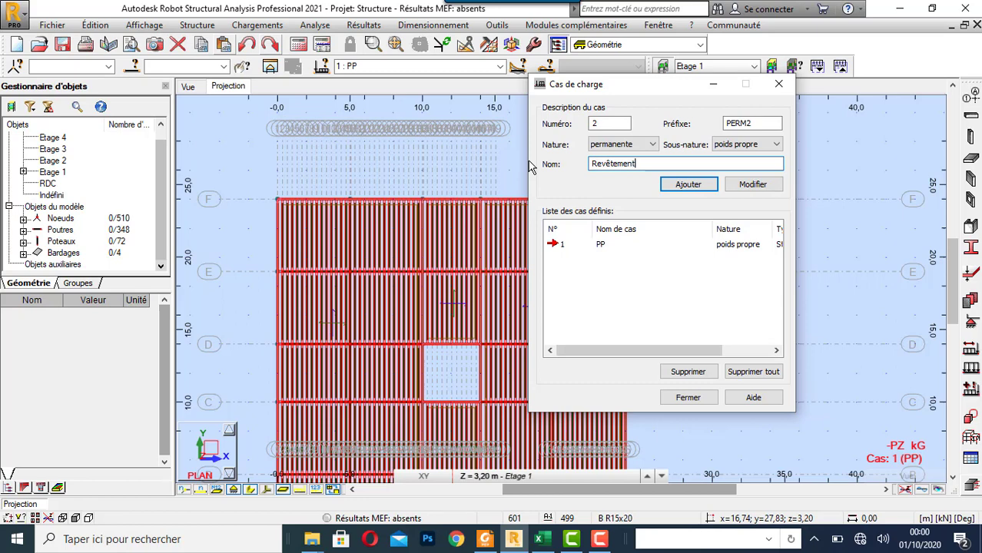
left_click(701, 193)
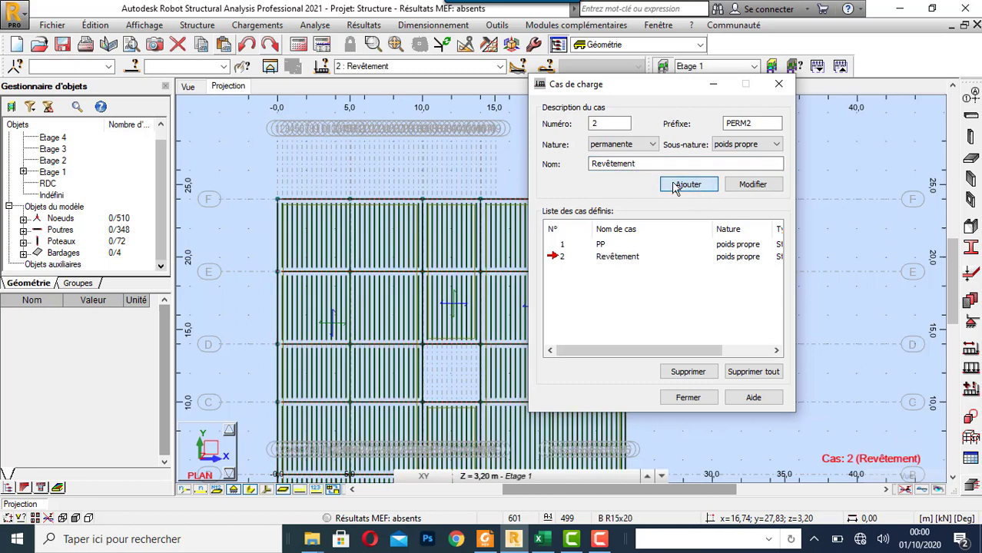
Step: Add a load case of nature d'exploitation named habitation and close the load case dialog
left_click(648, 145)
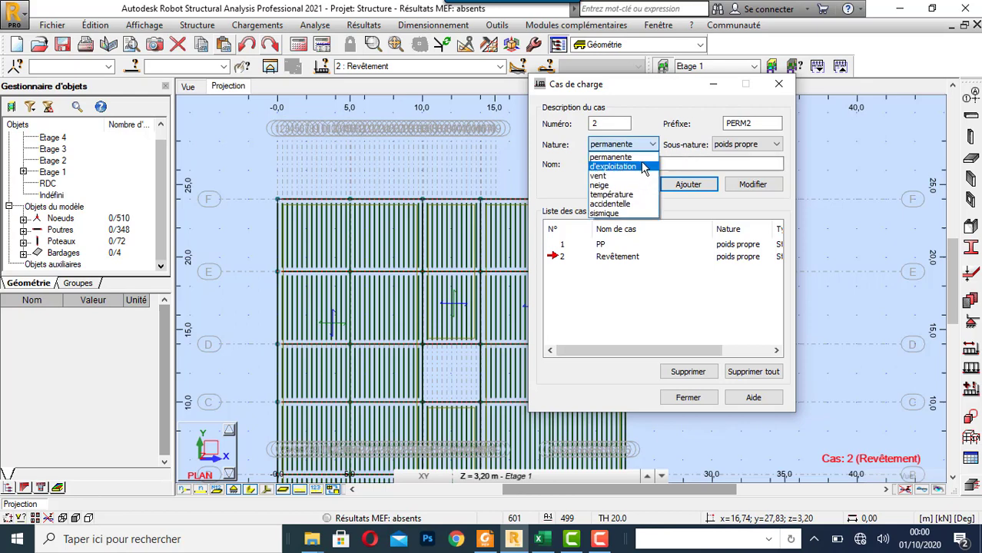
left_click(648, 158)
left_click_drag(647, 164, 538, 169)
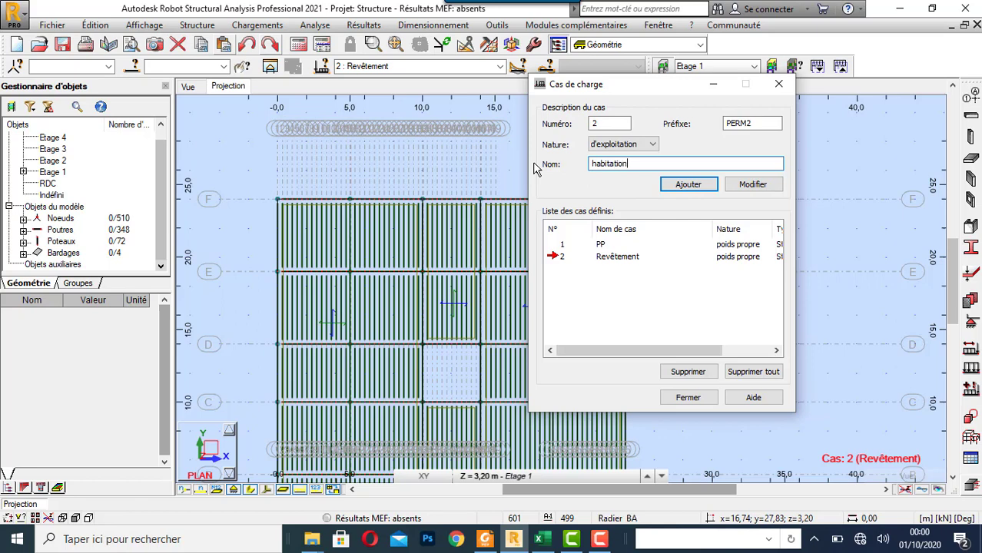
left_click(681, 188)
key("Return")
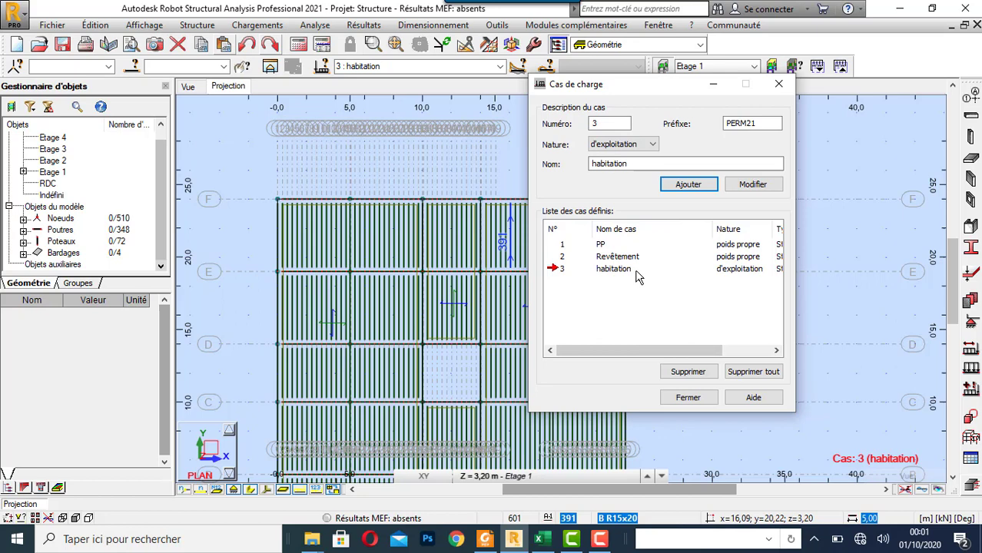
left_click(778, 84)
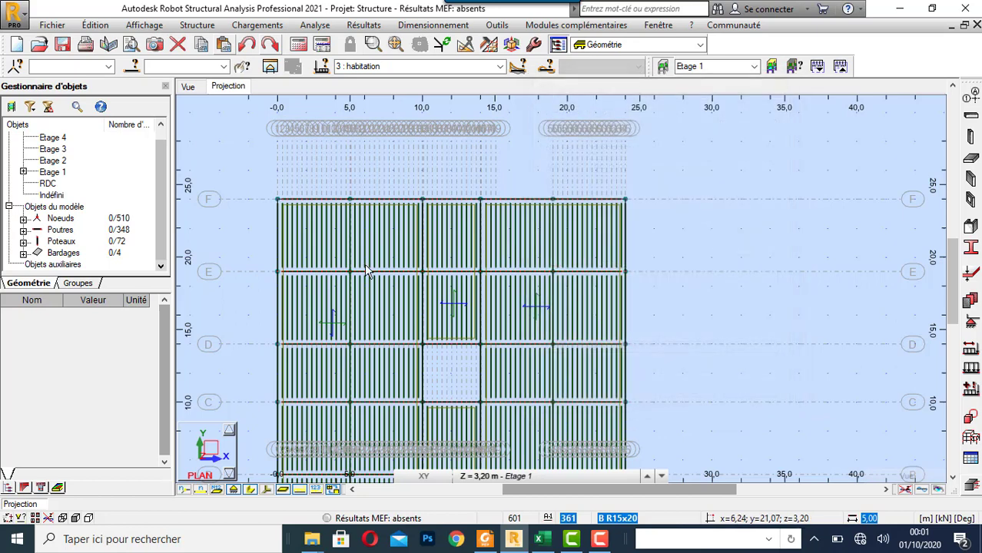
scroll(386, 192, "down", 2)
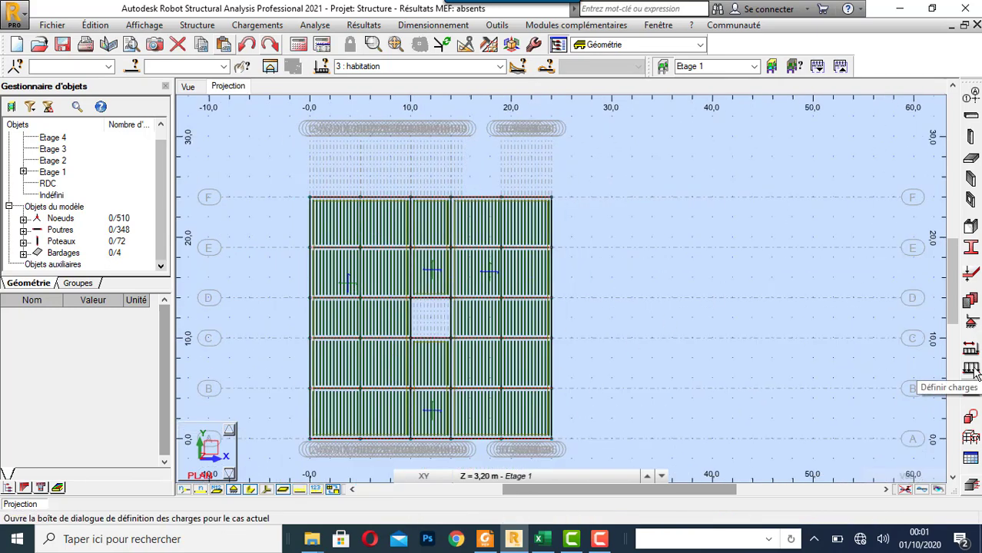
left_click(500, 68)
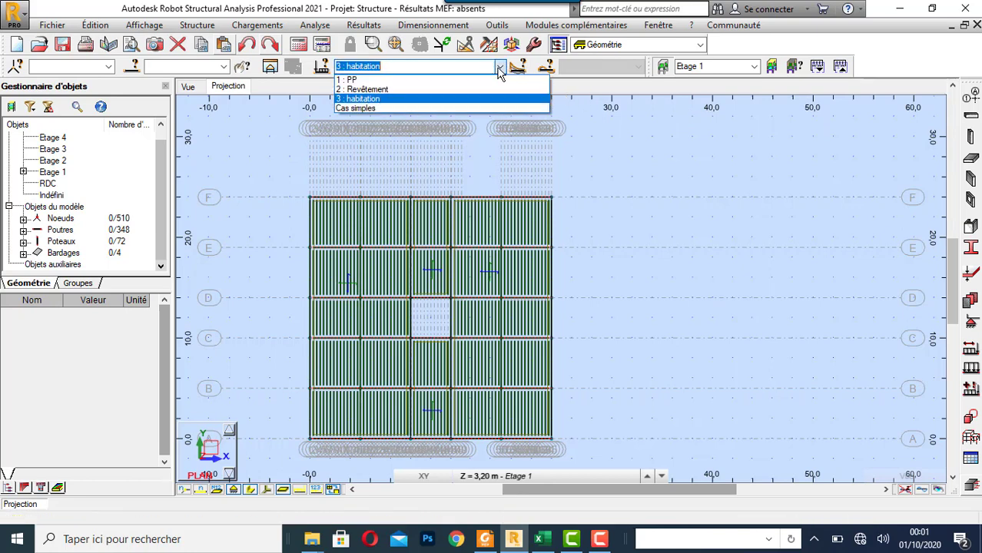
left_click(500, 69)
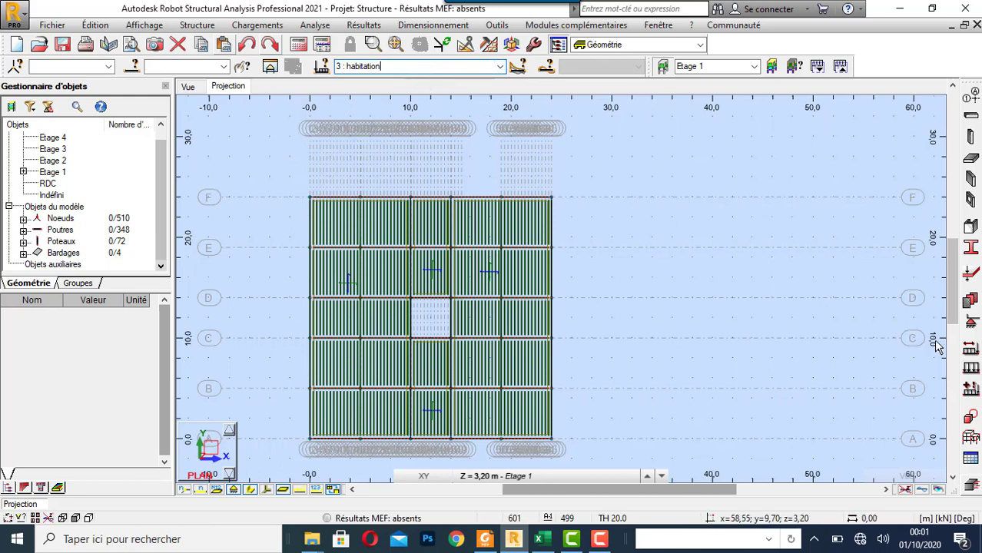
Step: Add a permanent load case of sub-nature poids propre named "poids entrevous + table de compression" and close the load case dialog
left_click(970, 349)
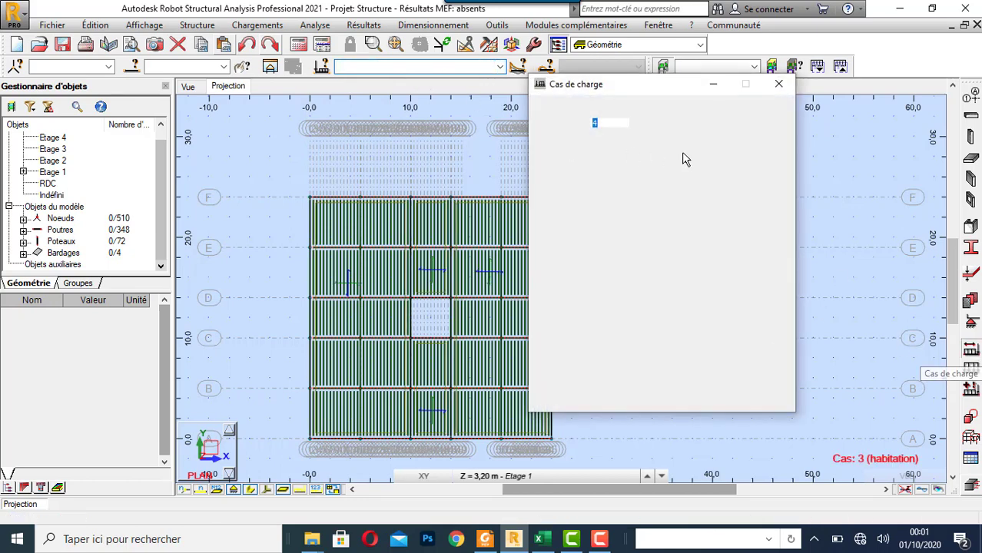
left_click_drag(637, 164, 554, 156)
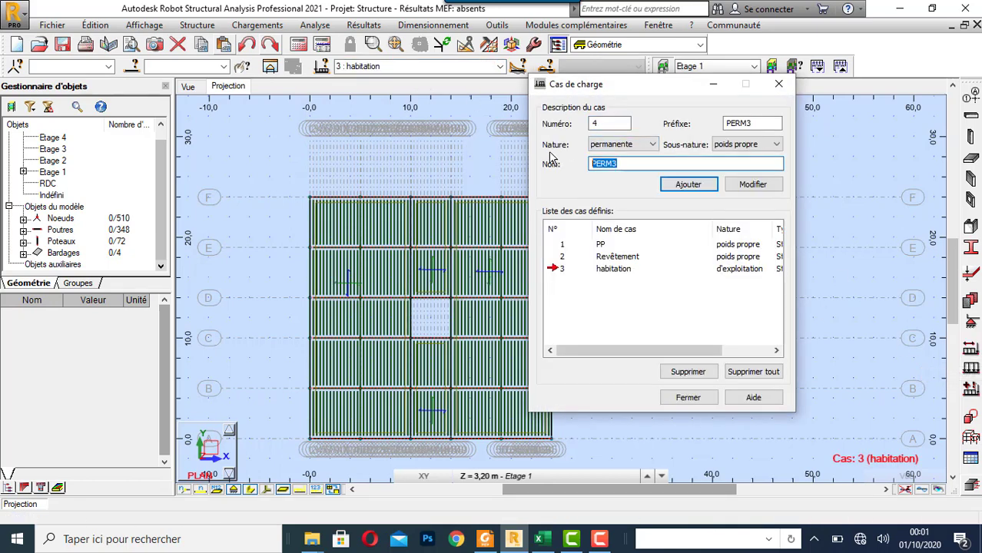
type("p")
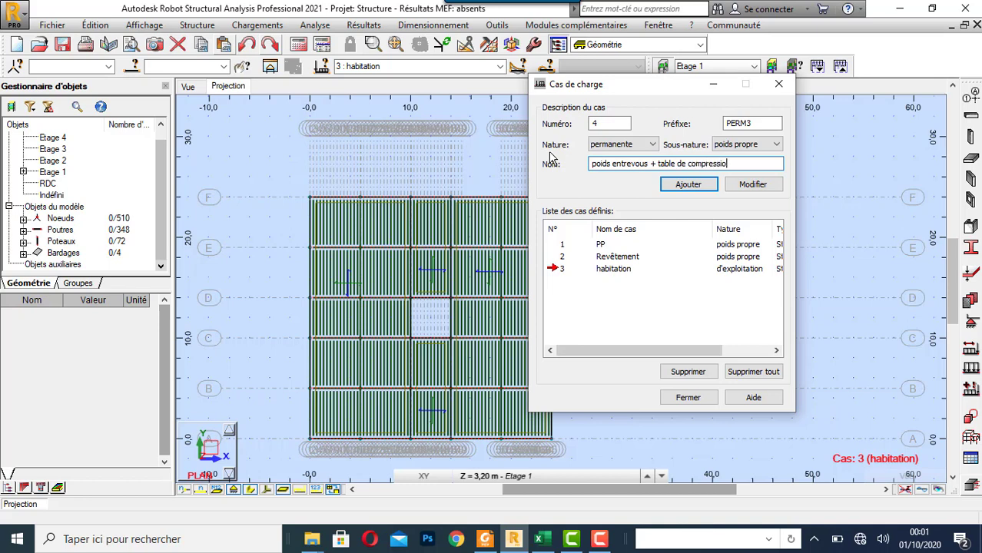
left_click(691, 189)
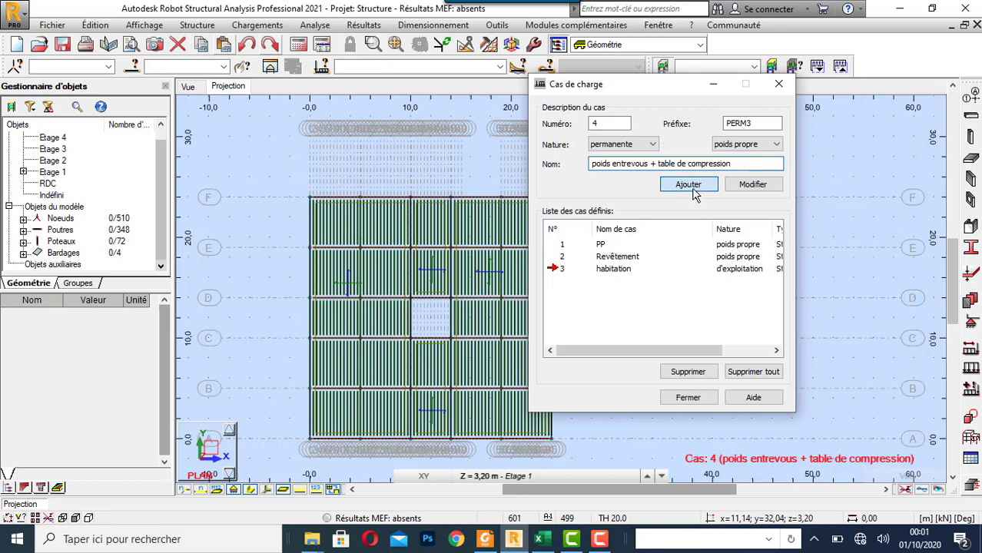
left_click(788, 87)
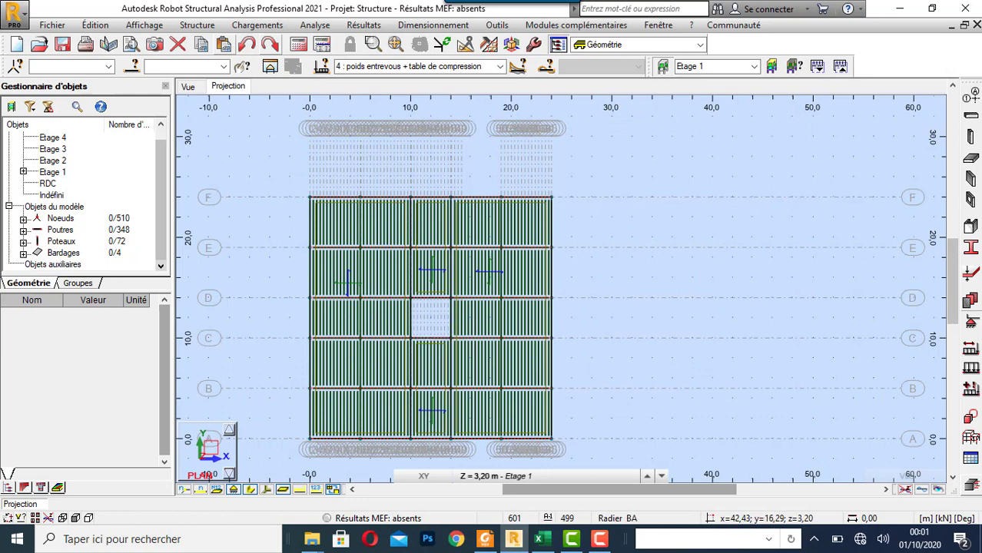
Step: Open the load definition for case 4 and define a uniform surface load of 2,10 kPa along global Z
left_click(972, 372)
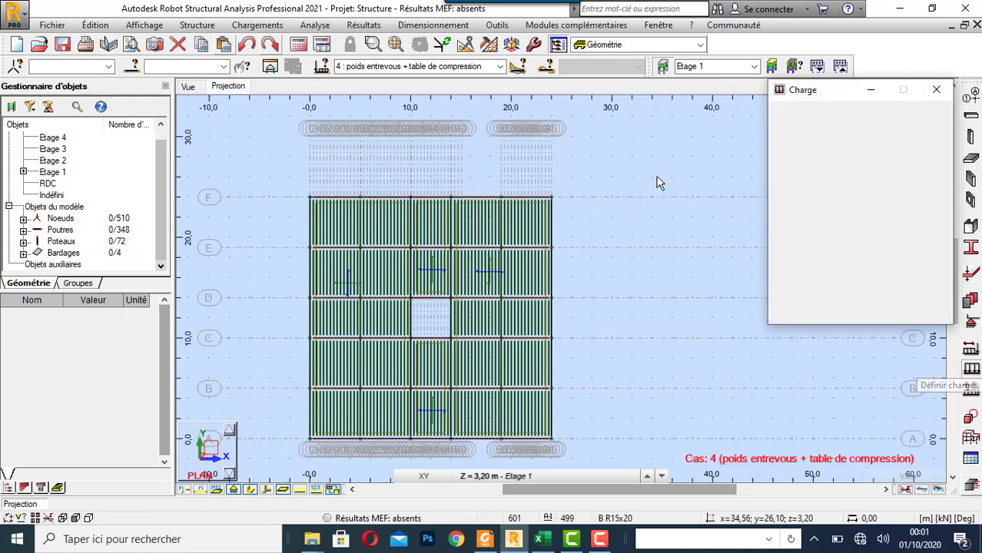
left_click(855, 144)
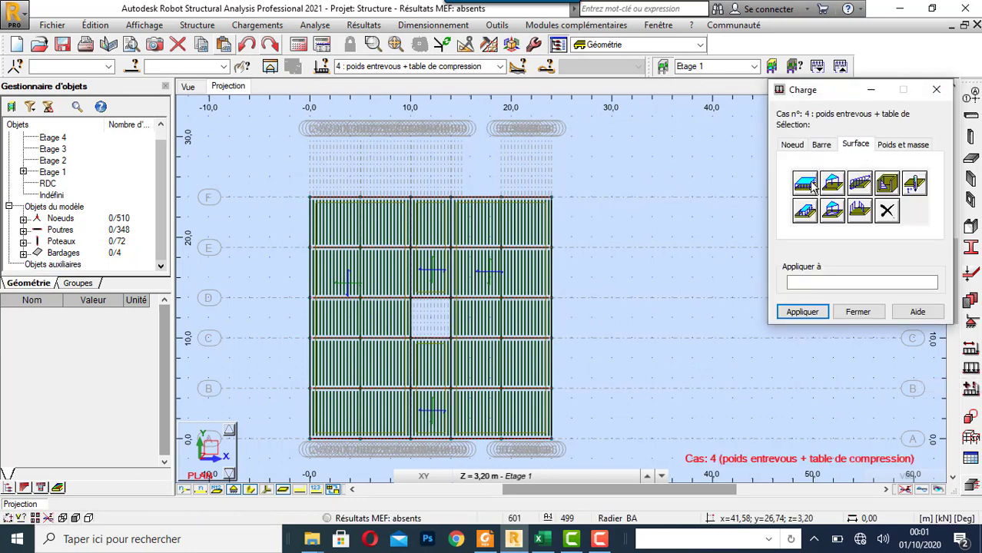
left_click(806, 184)
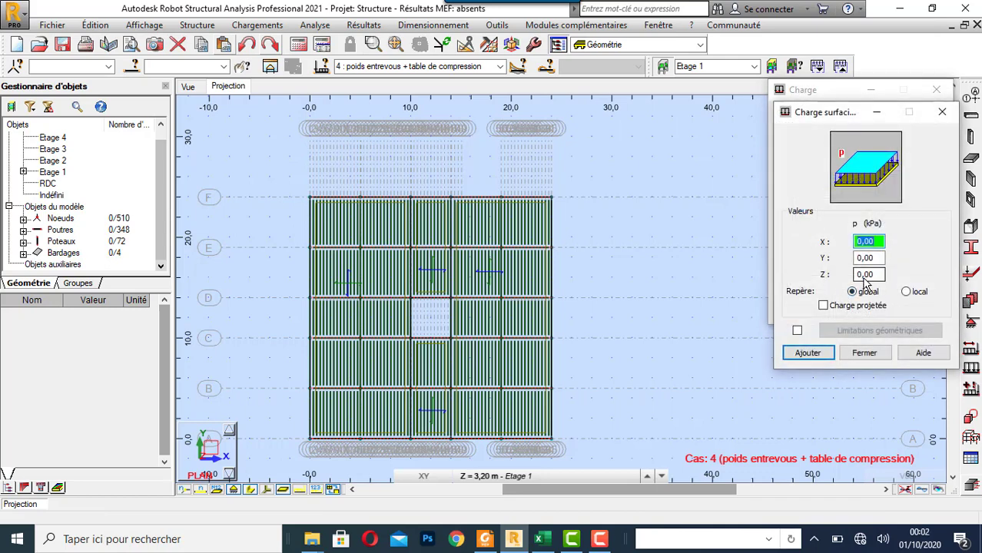
left_click(864, 275)
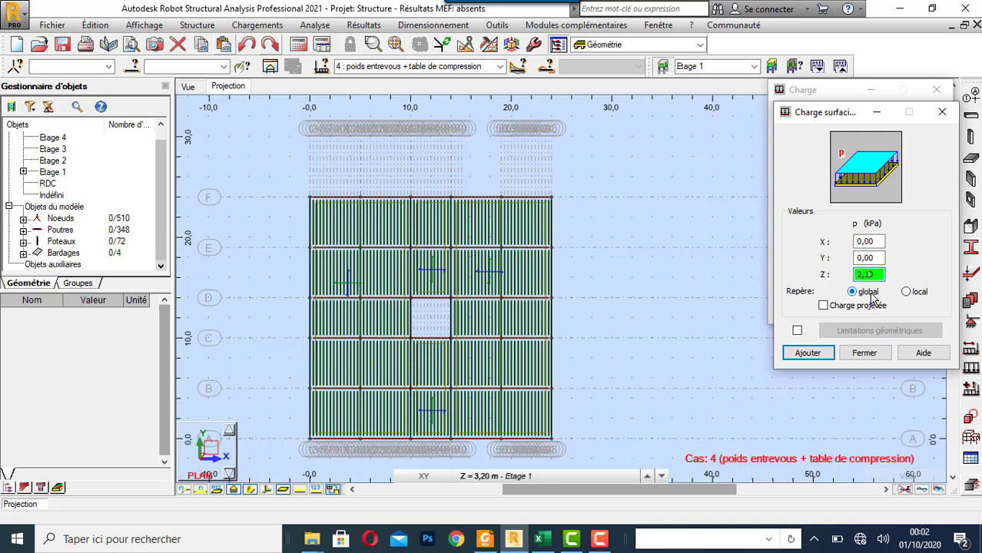
left_click(828, 353)
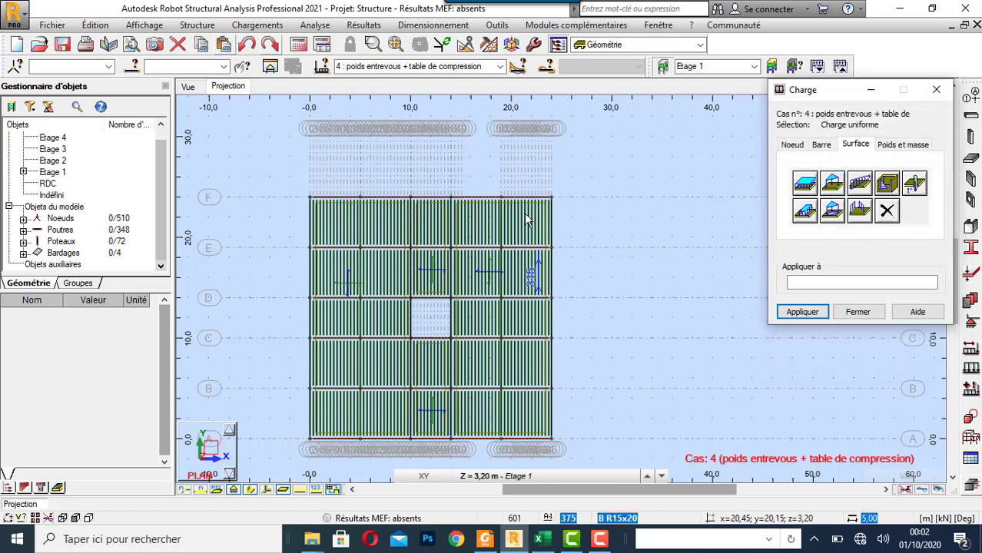
Step: Select all four claddings, 494 and 496 to 498, in the object tree and set them as the load's target
left_click(23, 253)
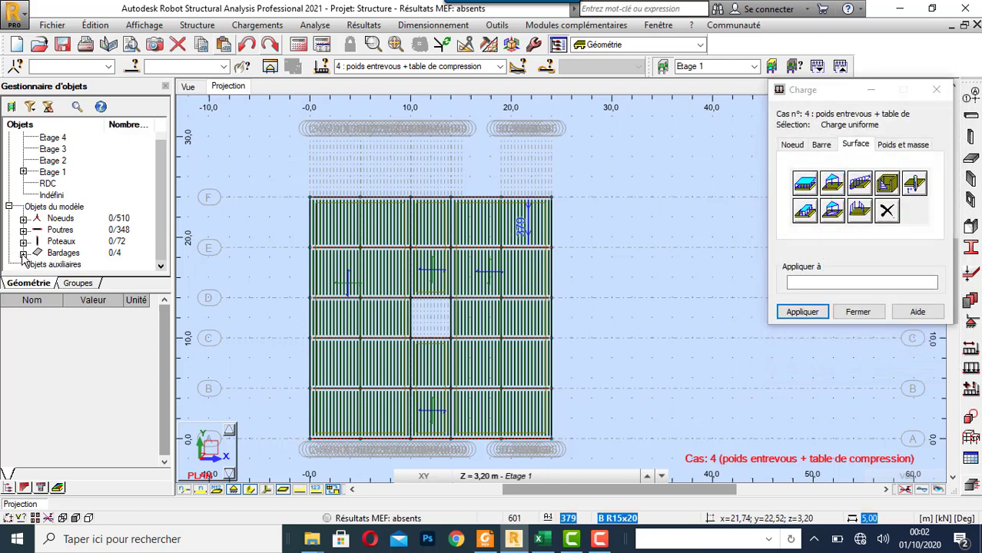
scroll(164, 203, "down", 2)
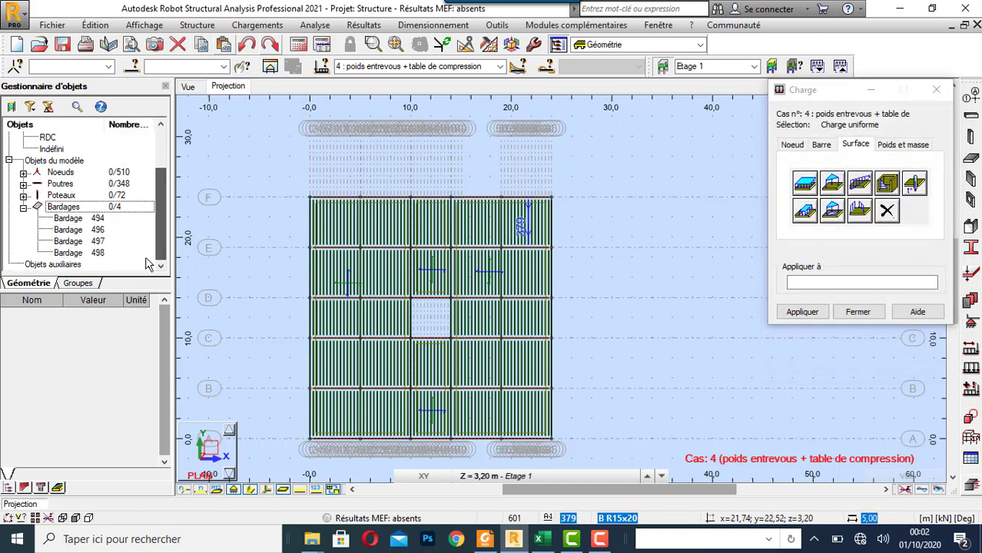
left_click(81, 219)
left_click(86, 241, "ctrl")
left_click(88, 252, "ctrl")
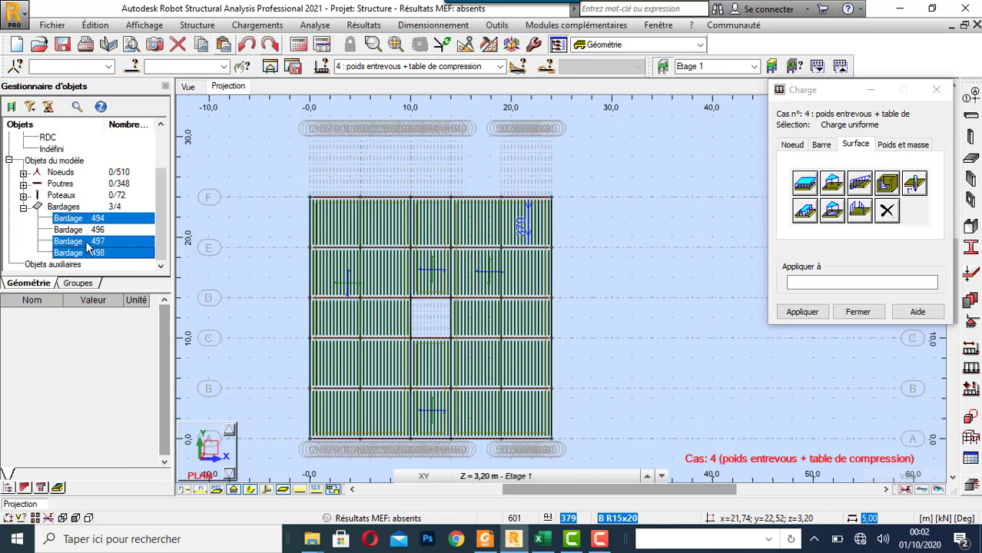
left_click(91, 232, "ctrl")
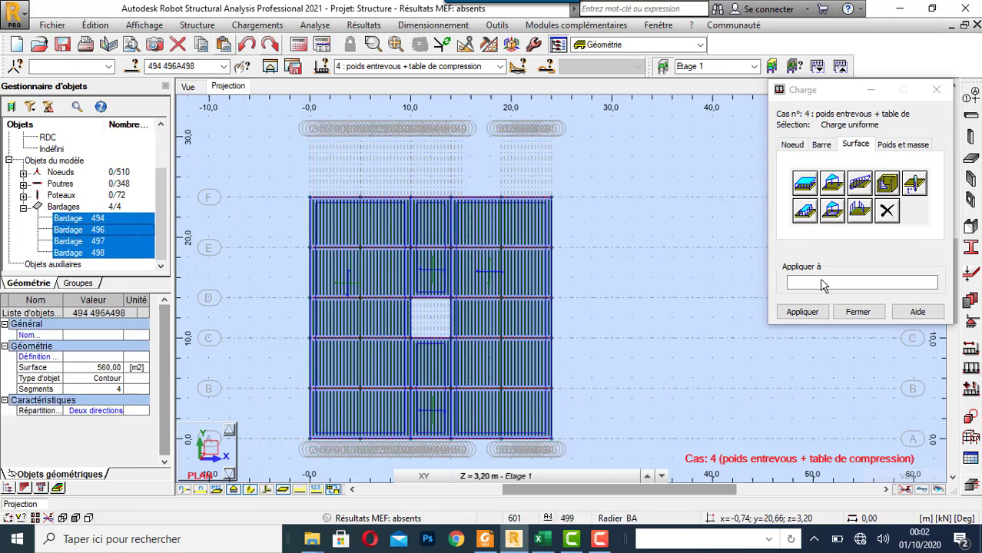
left_click(822, 286)
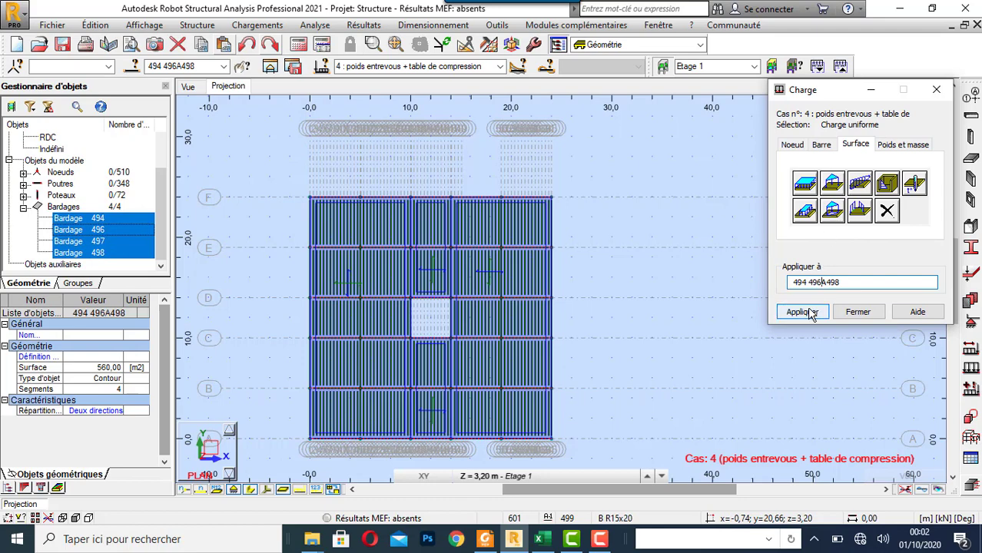
Step: Change the uniform surface load to -2,10 kPa along Z and apply it to the four claddings in case 4
left_click(805, 184)
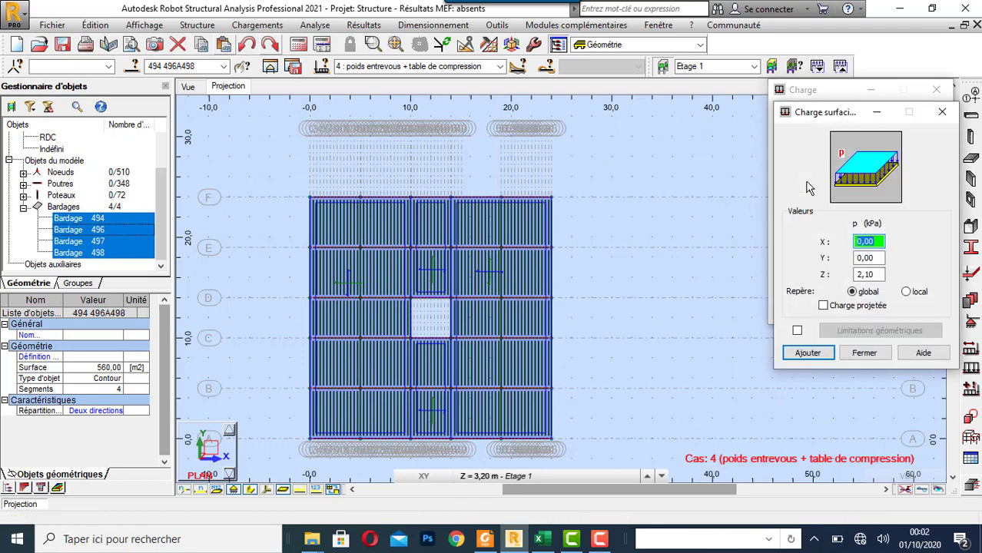
double_click(857, 275)
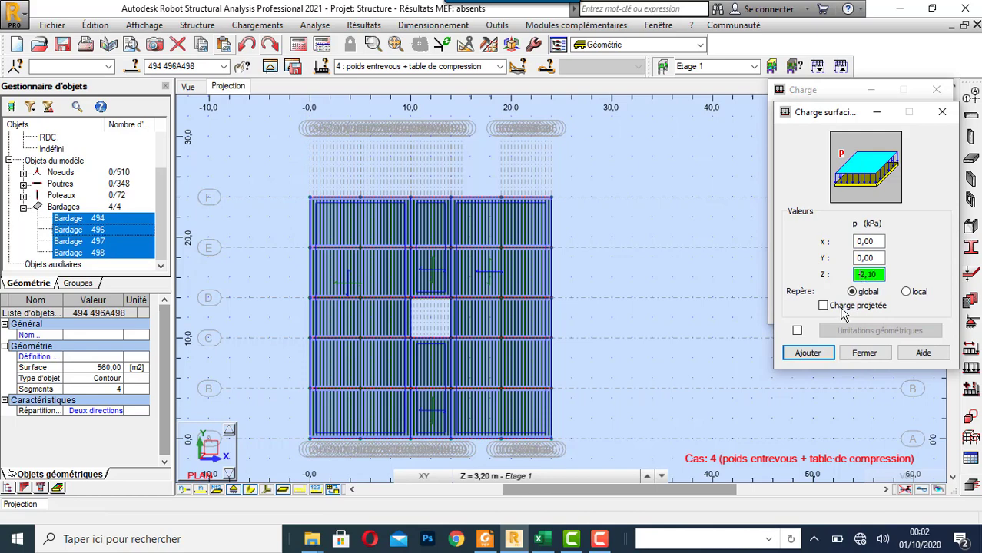
left_click(807, 353)
left_click(801, 311)
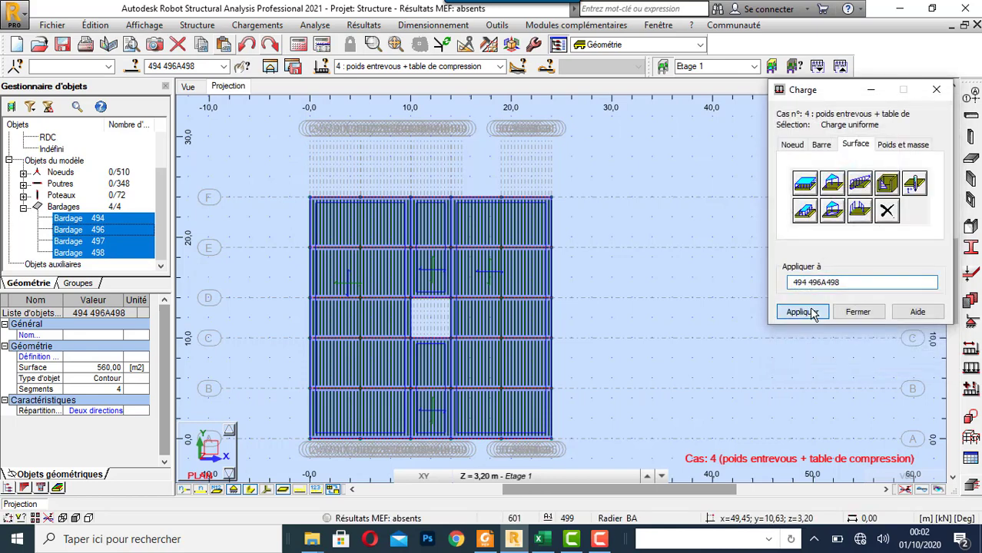
Step: Make habitation the active load case, define a downward uniform surface load along Z and apply it to the four claddings
left_click(499, 66)
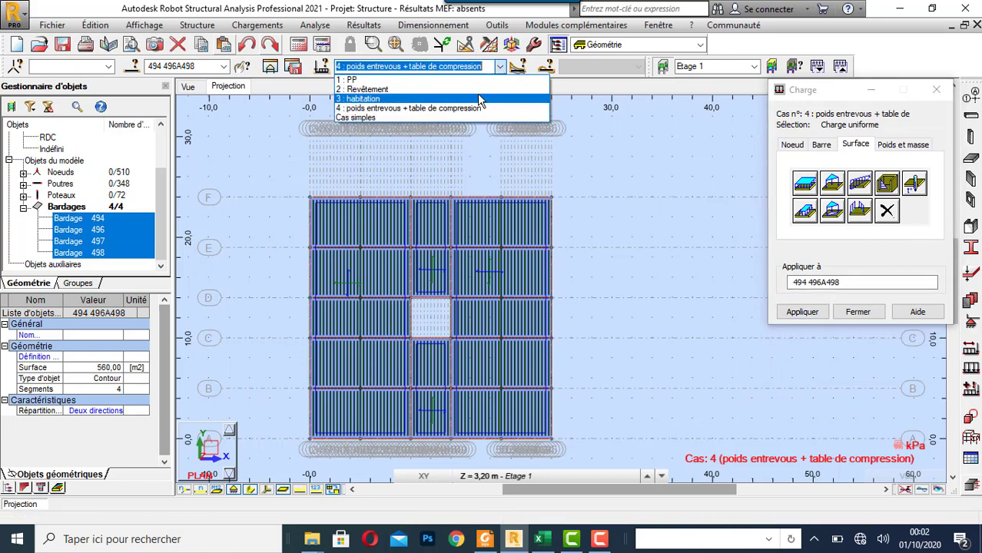
left_click(477, 99)
left_click(807, 185)
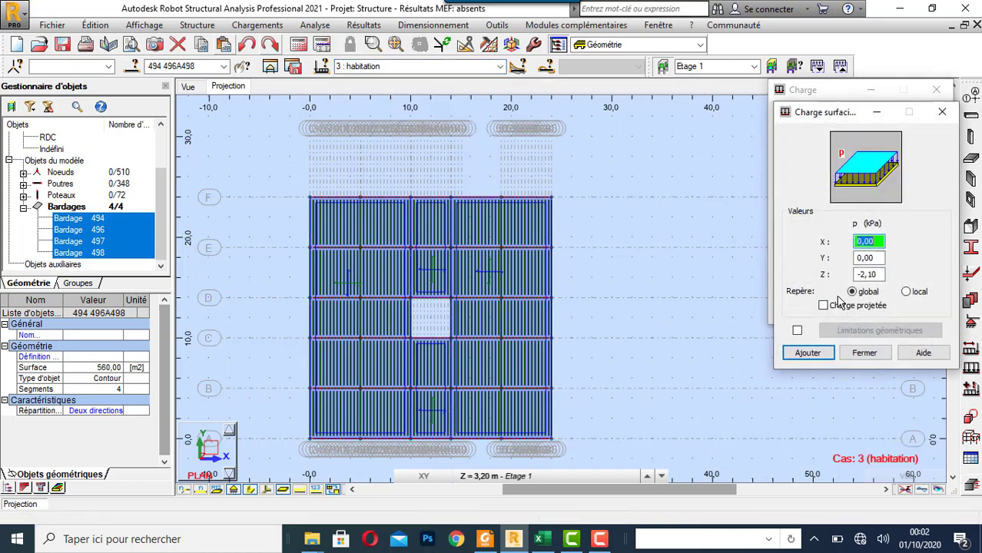
double_click(866, 275)
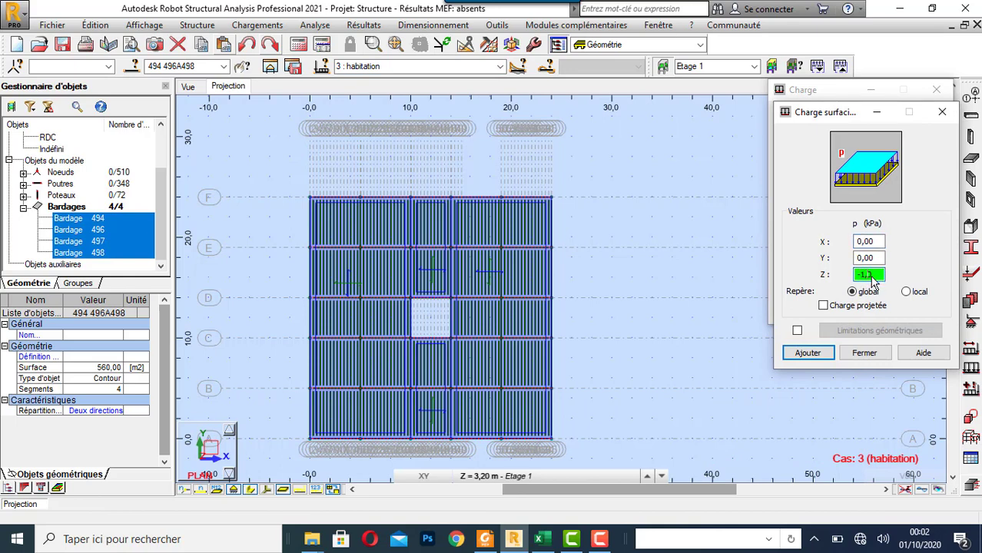
left_click(807, 353)
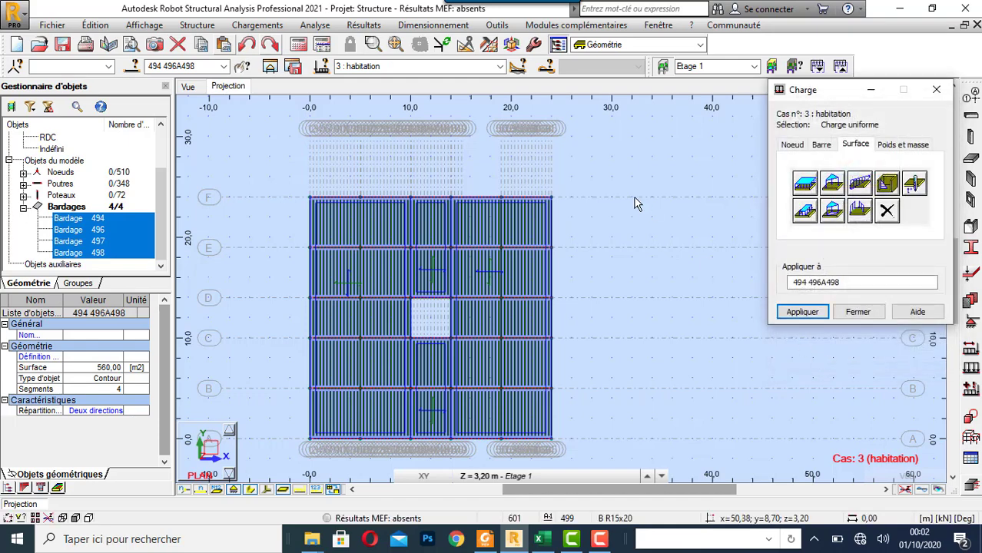
left_click(801, 312)
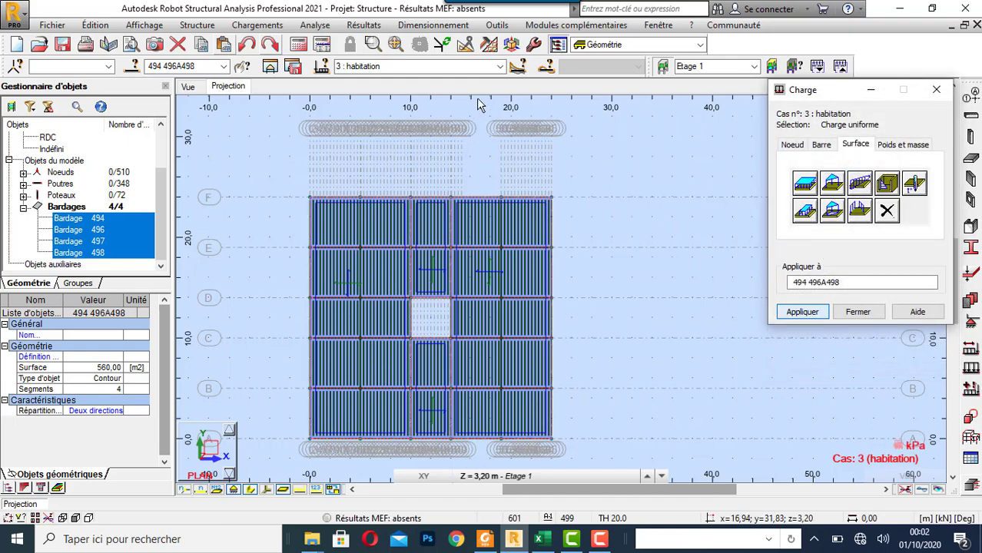
Step: Make Revêtement the active load case and apply a uniform surface load of -1,20 kPa along Z to the four claddings
left_click(492, 66)
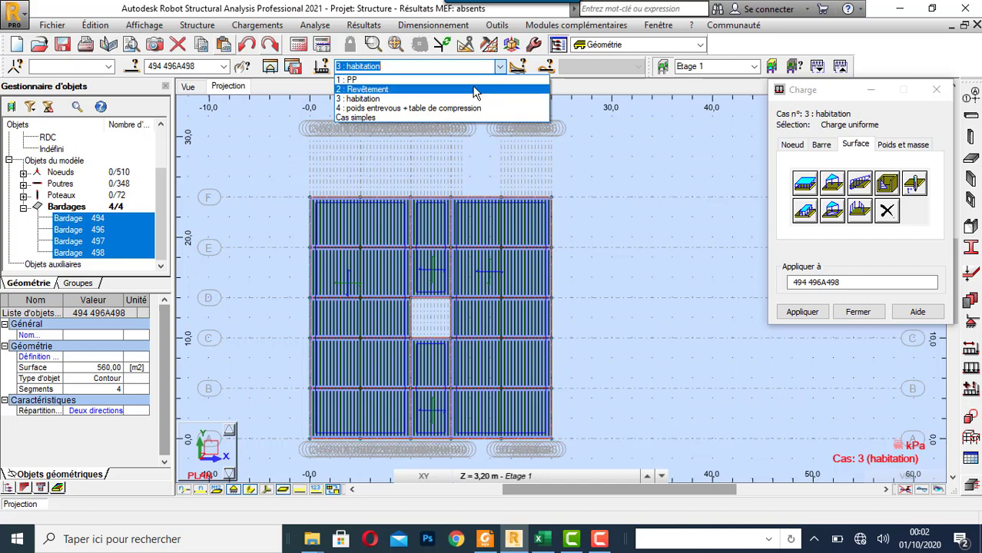
left_click(473, 89)
left_click(805, 187)
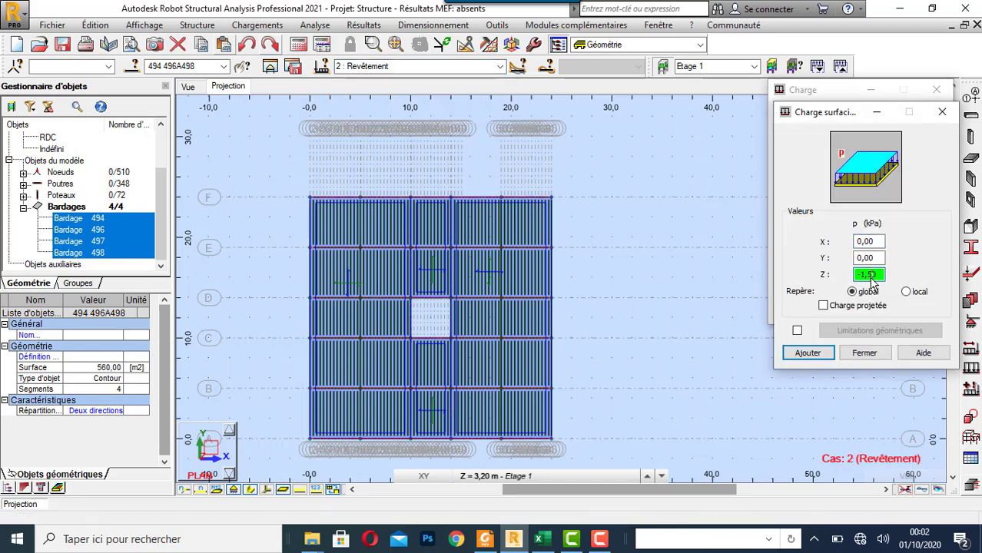
left_click(807, 353)
left_click(806, 314)
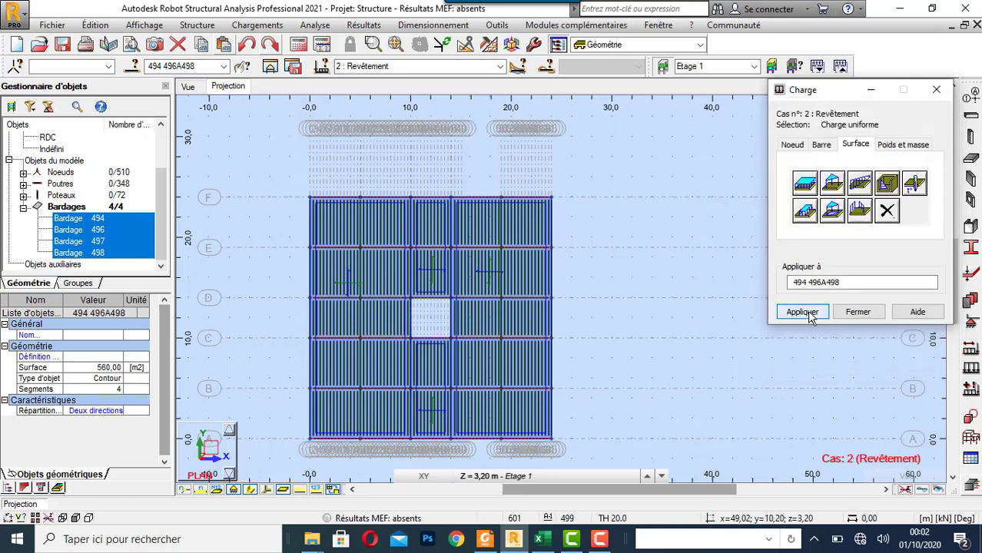
left_click(854, 312)
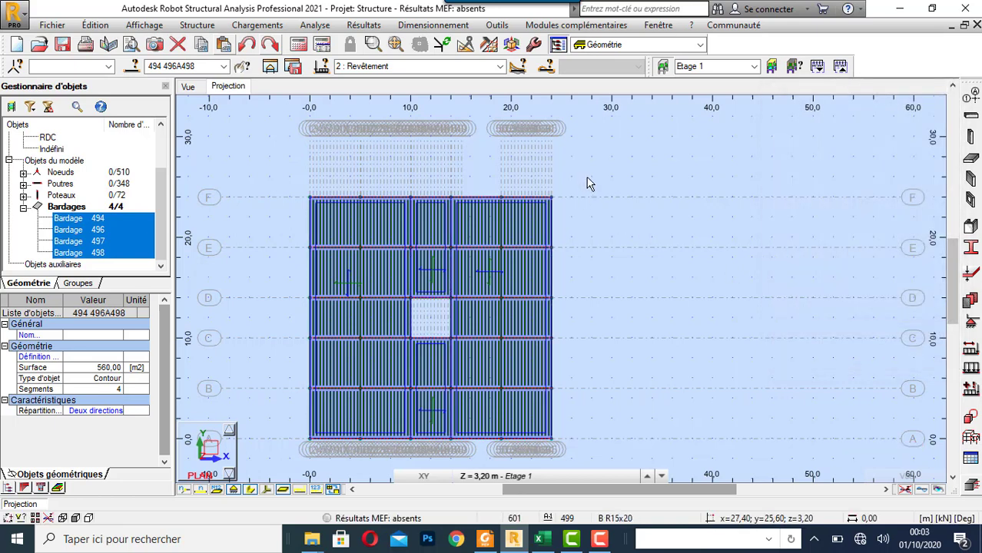
Step: Display the Revêtement case's load symbols and their values on the structure in the 3D view
left_click(200, 89)
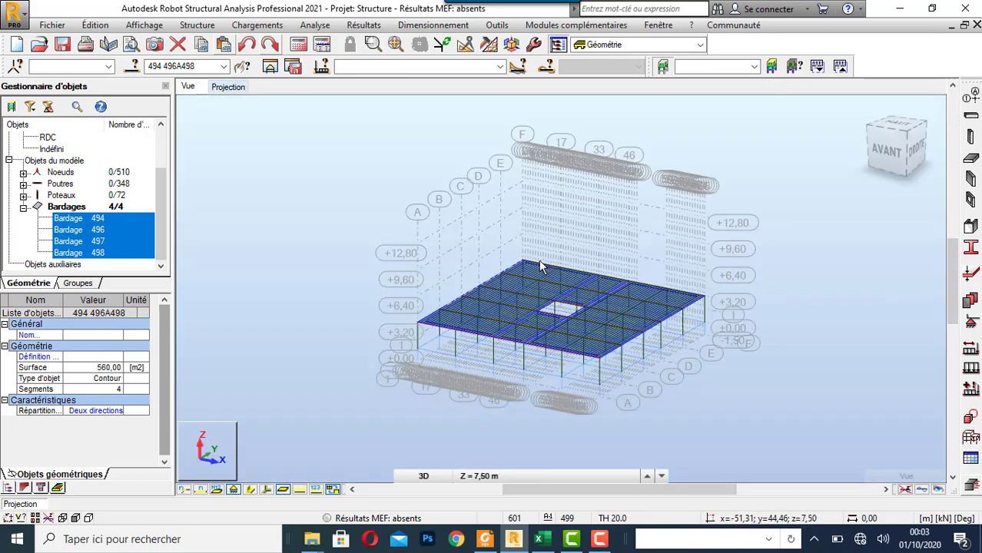
left_click(499, 67)
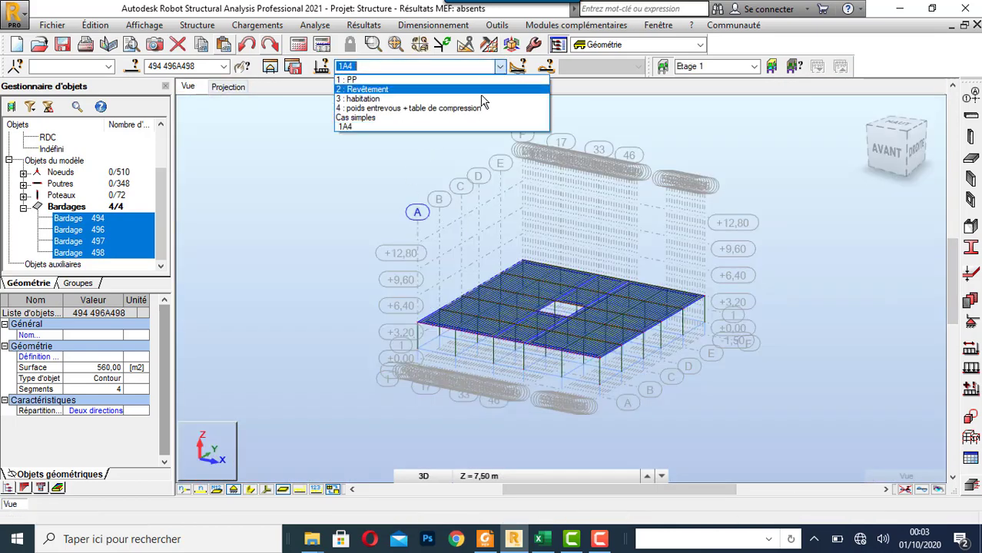
left_click(476, 89)
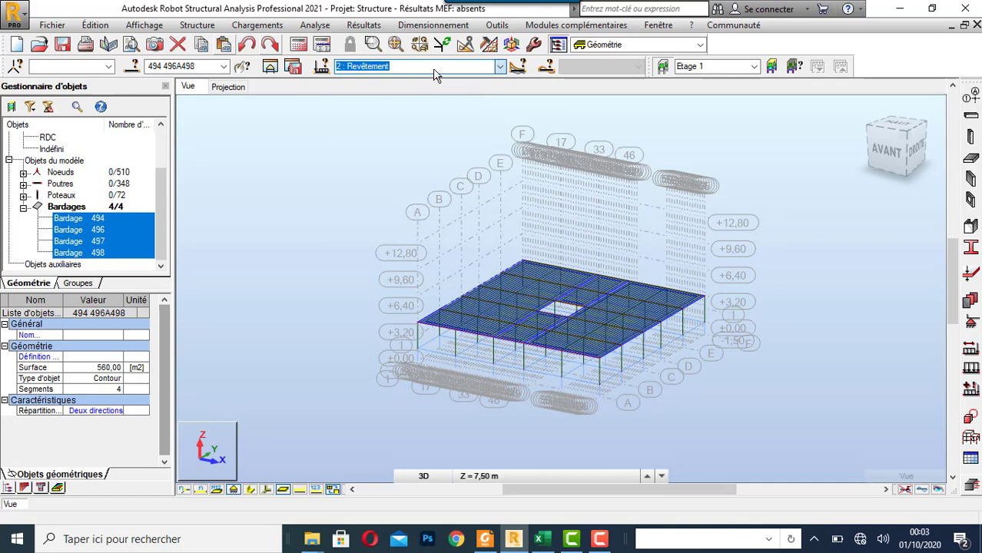
left_click(316, 489)
left_click(301, 489)
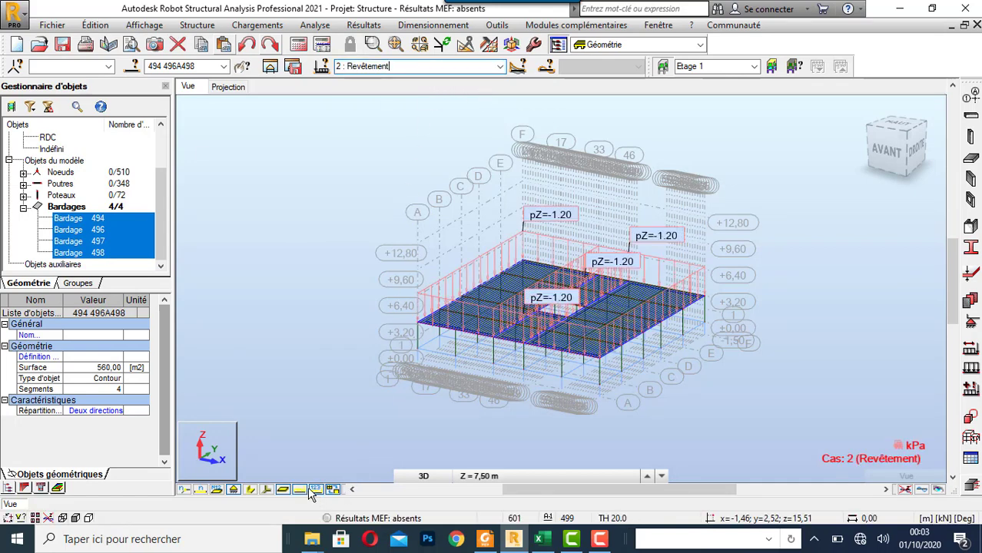
left_click(315, 489)
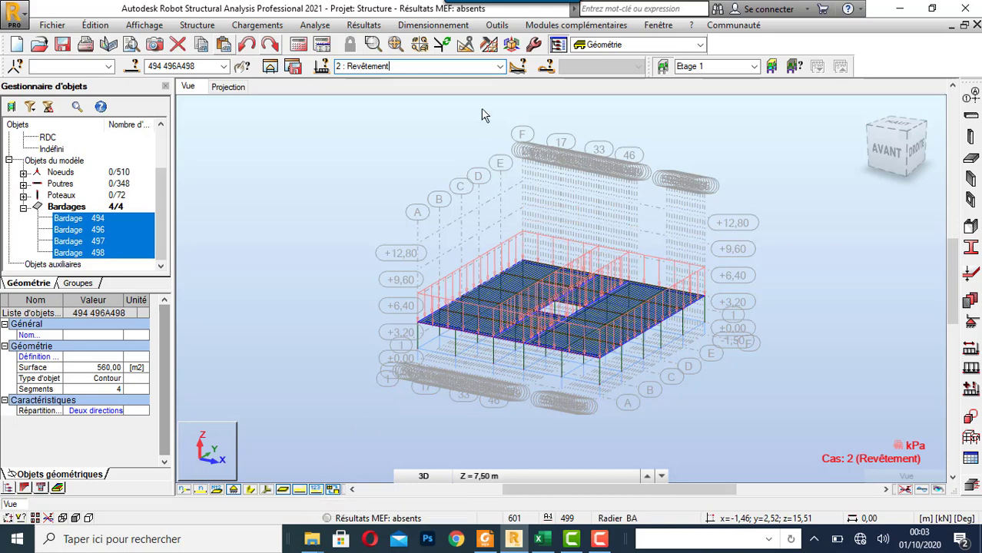
left_click(499, 66)
left_click(479, 90)
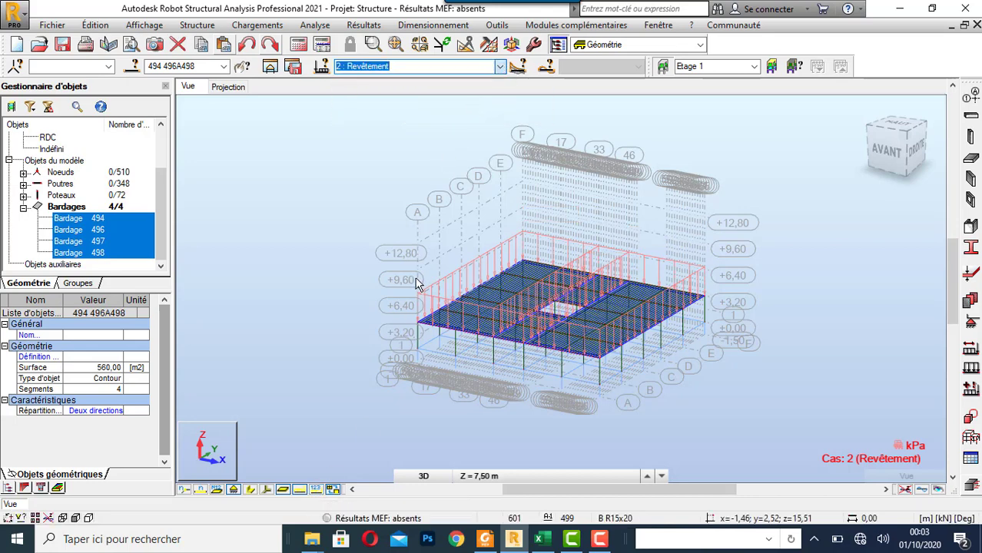
left_click(316, 489)
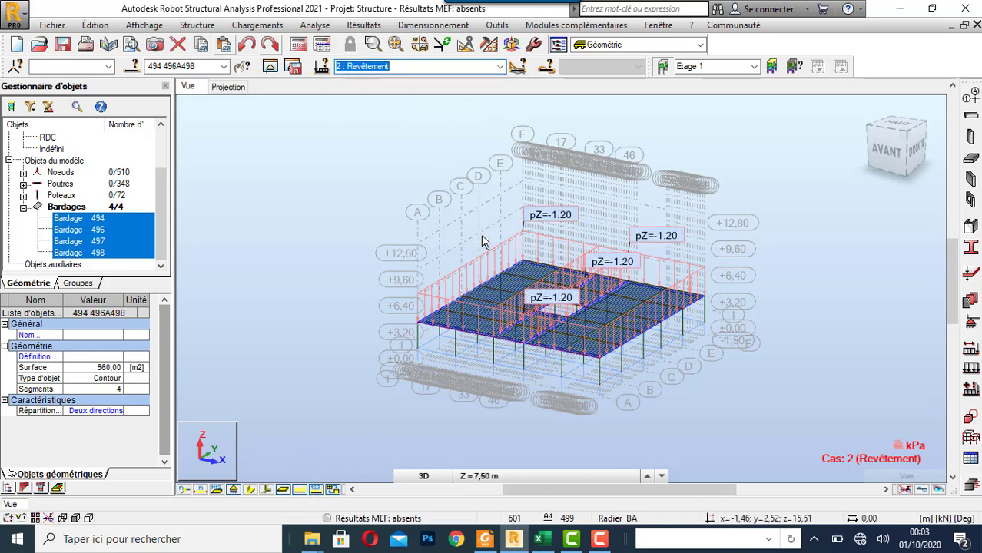
Step: Check the surface loads of the habitation case and of case 4, poids entrevous + table de compression, in 3D
left_click(499, 67)
left_click(473, 98)
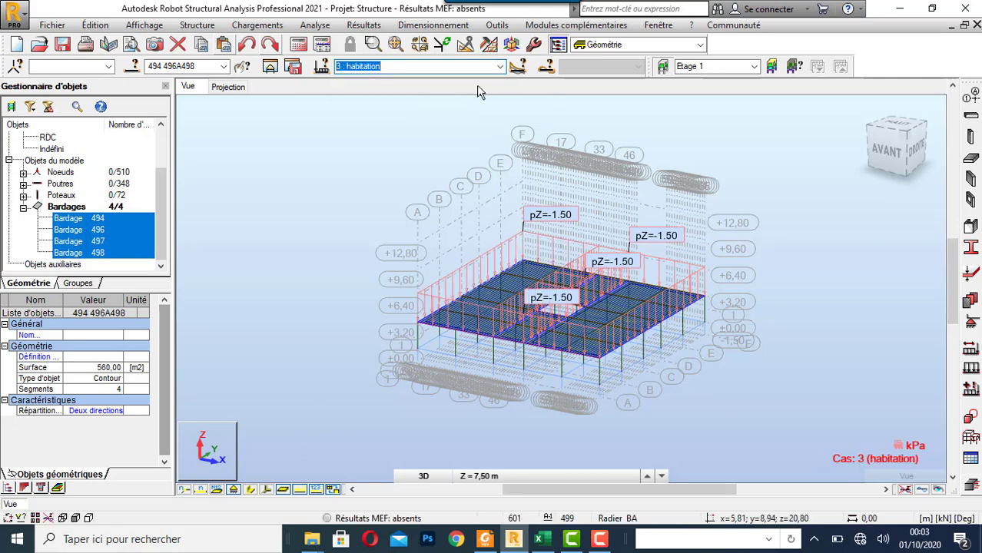
left_click(500, 67)
left_click(472, 109)
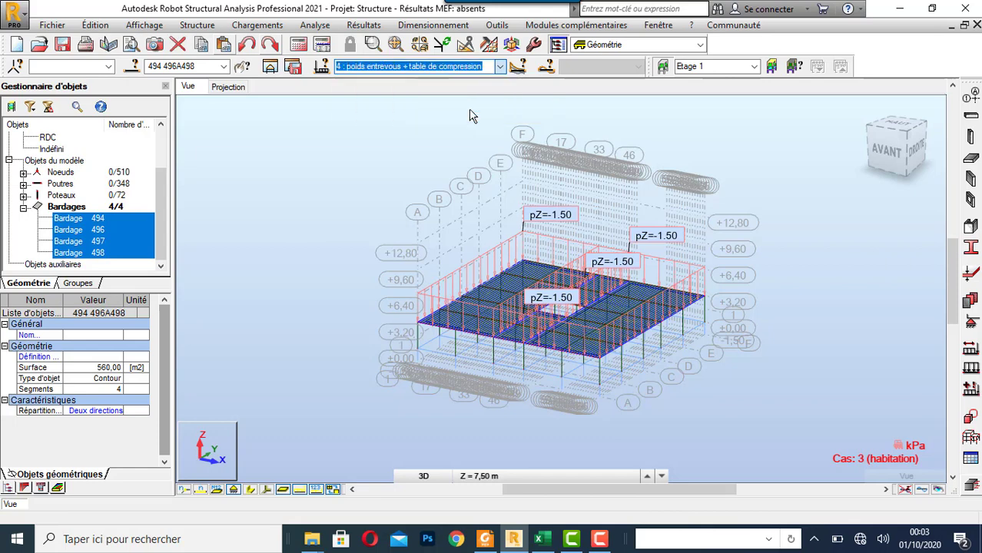
left_click(409, 122)
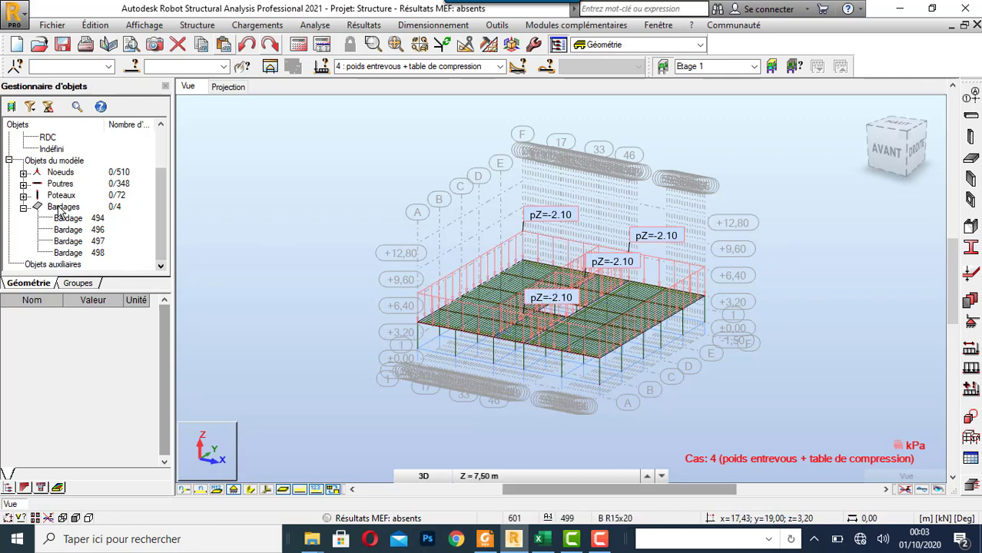
Step: Copy the contents of storey Etage 1 upwards (au-dessus) with 3 repetitions
scroll(77, 167, "up", 3)
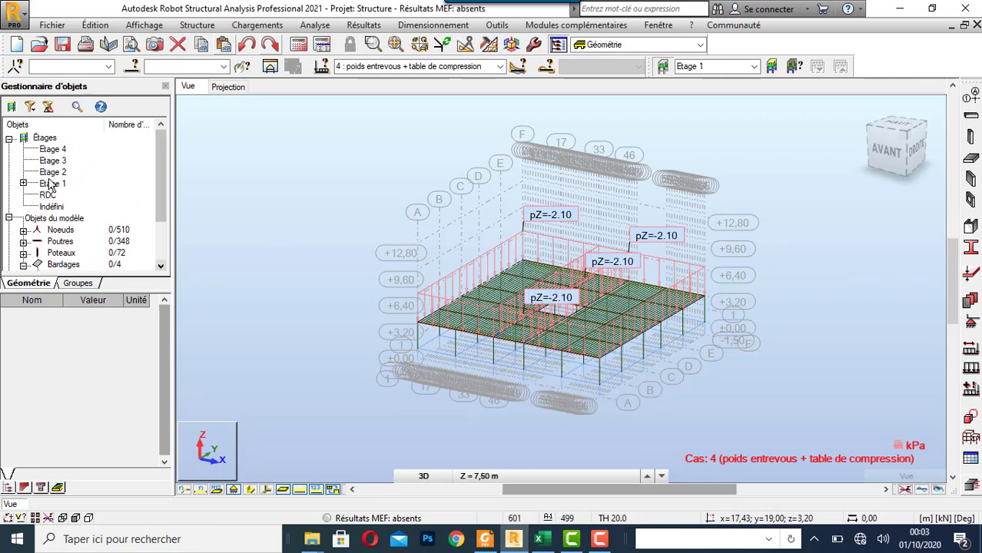
right_click(53, 186)
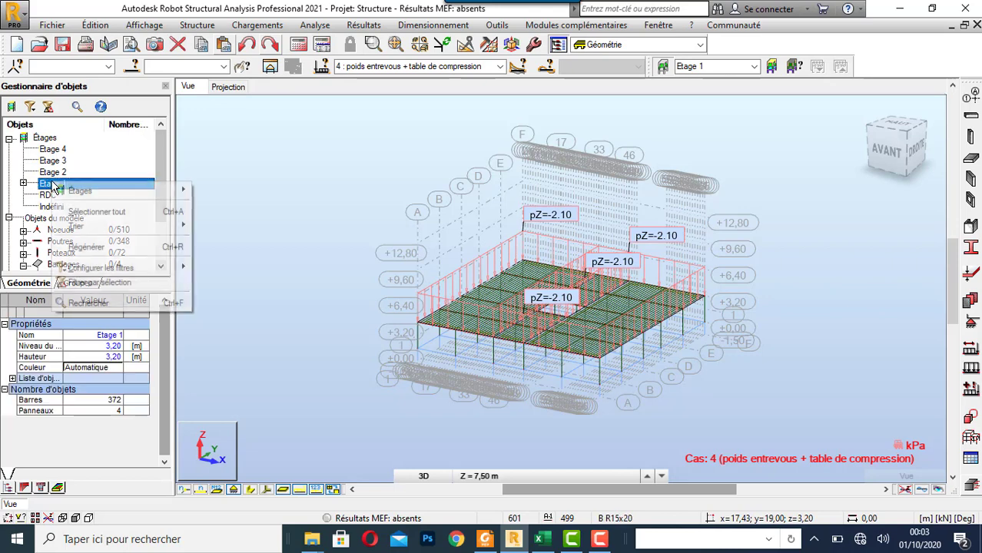
mouse_move(77, 191)
left_click(235, 248)
left_click(493, 277)
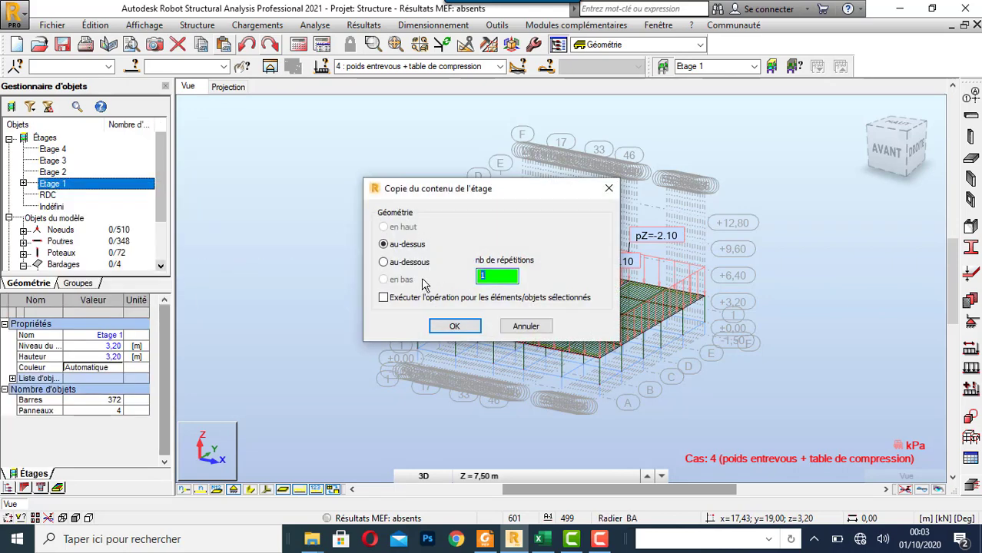
type("3")
left_click(458, 330)
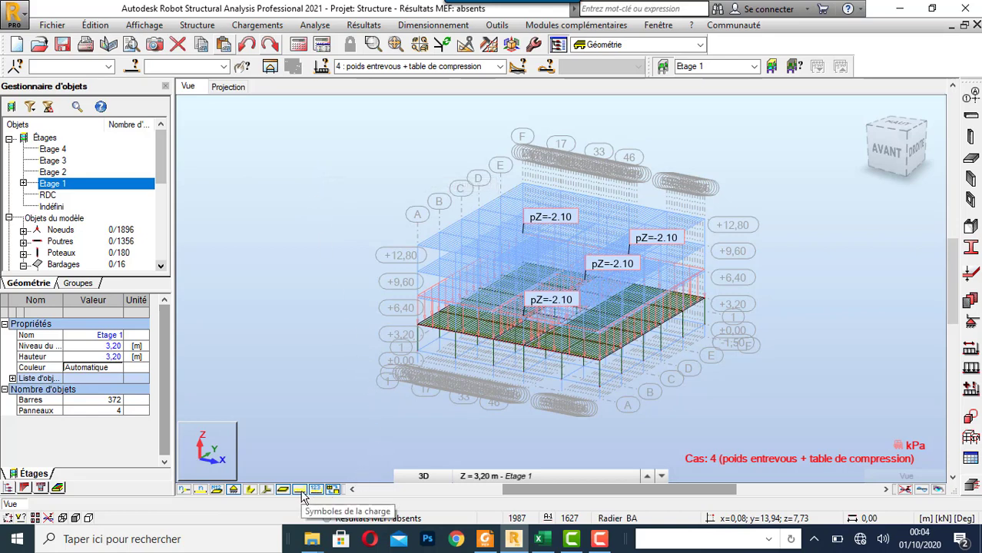
Step: Hide the load symbols and turn off the active-storey filter to display every storey of the building
left_click(332, 490)
right_click(192, 244)
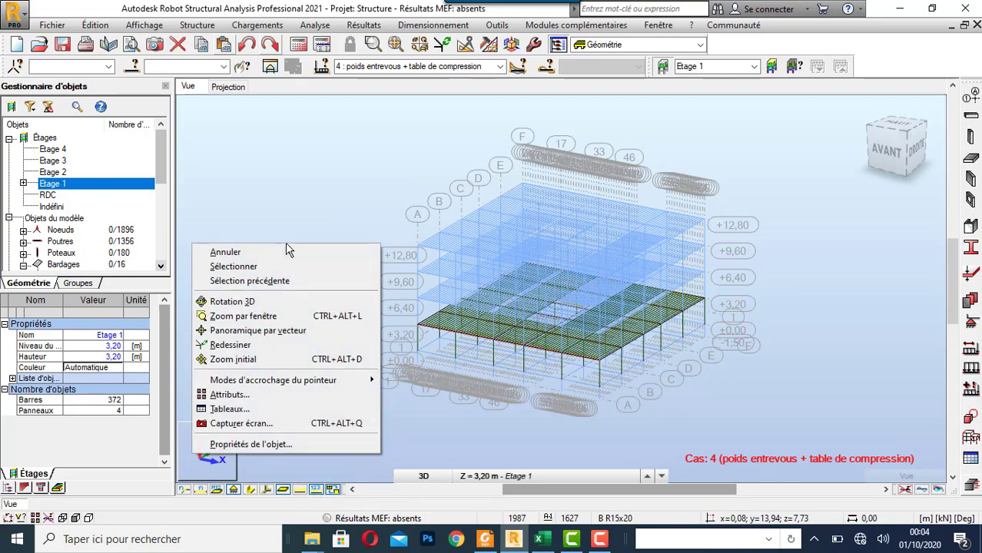
left_click(272, 301)
mouse_move(291, 223)
left_mouse_down()
mouse_move(390, 219)
mouse_move(300, 232)
left_mouse_up()
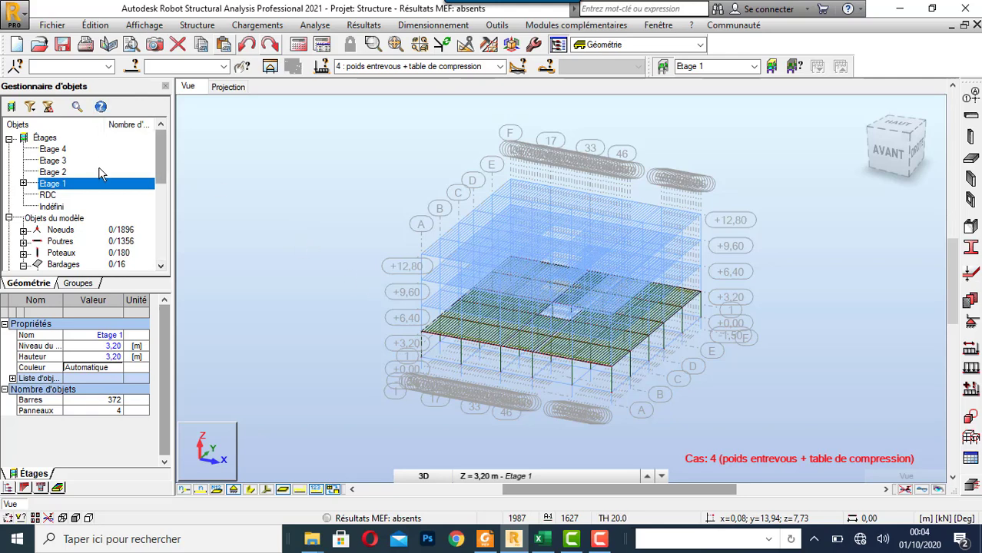
left_click(664, 69)
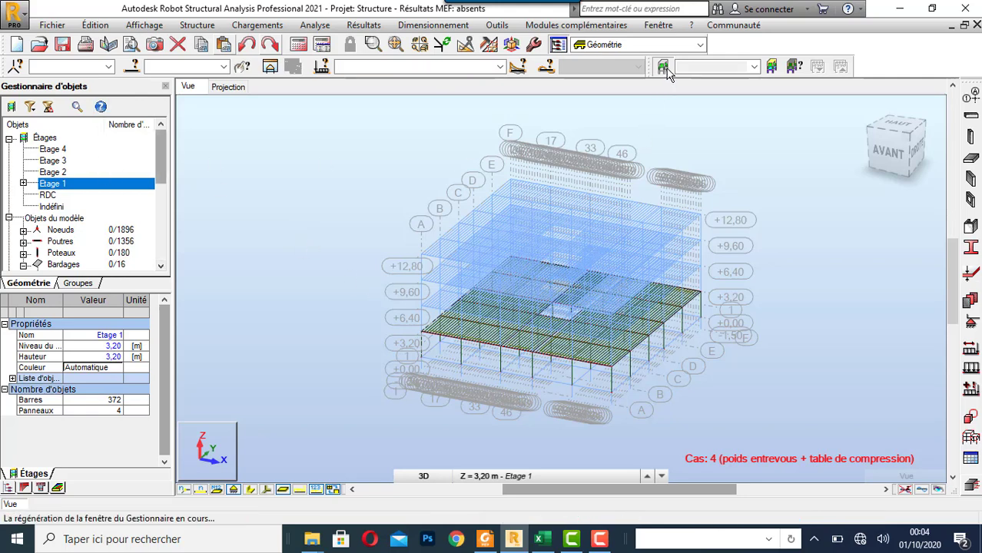
Step: Examine the copied storeys, claddings and base supports of the whole building from several 3D angles
left_click_drag(269, 271, 330, 277)
middle_click_drag(329, 271, 295, 274, "shift")
middle_click_drag(745, 320, 675, 322, "shift")
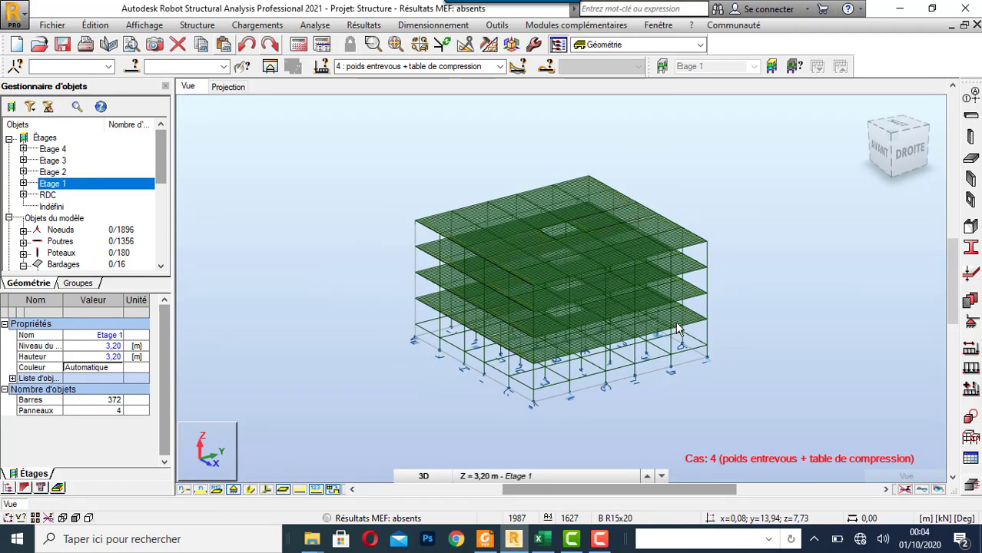
scroll(559, 320, "up", 5)
scroll(557, 321, "down", 3)
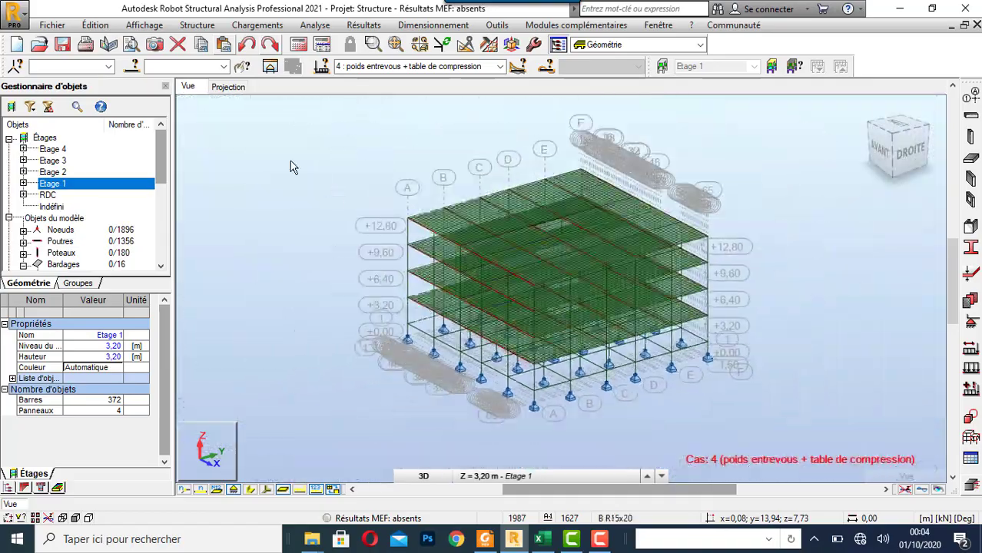
middle_click_drag(290, 161, 304, 176, "shift")
scroll(304, 182, "up", 4)
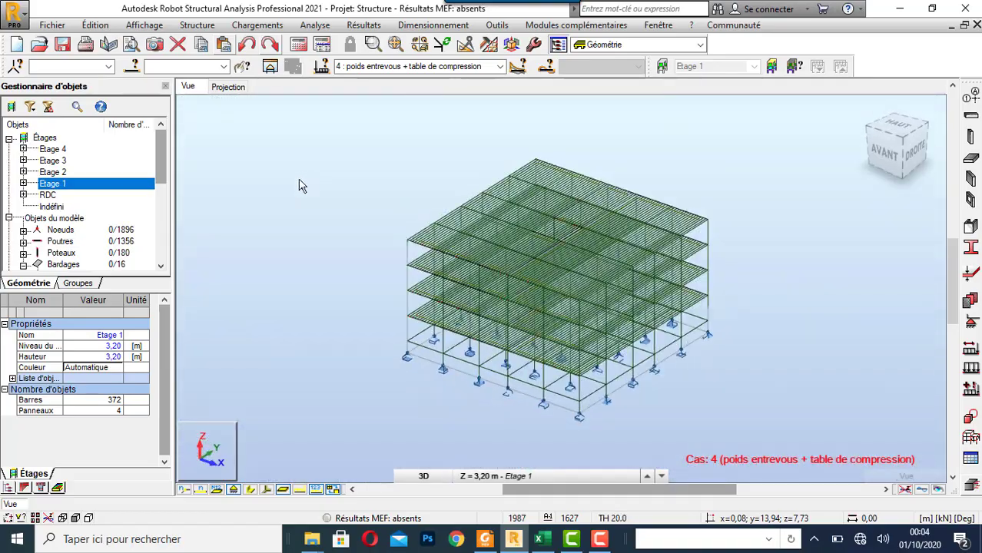
scroll(591, 301, "up", 2)
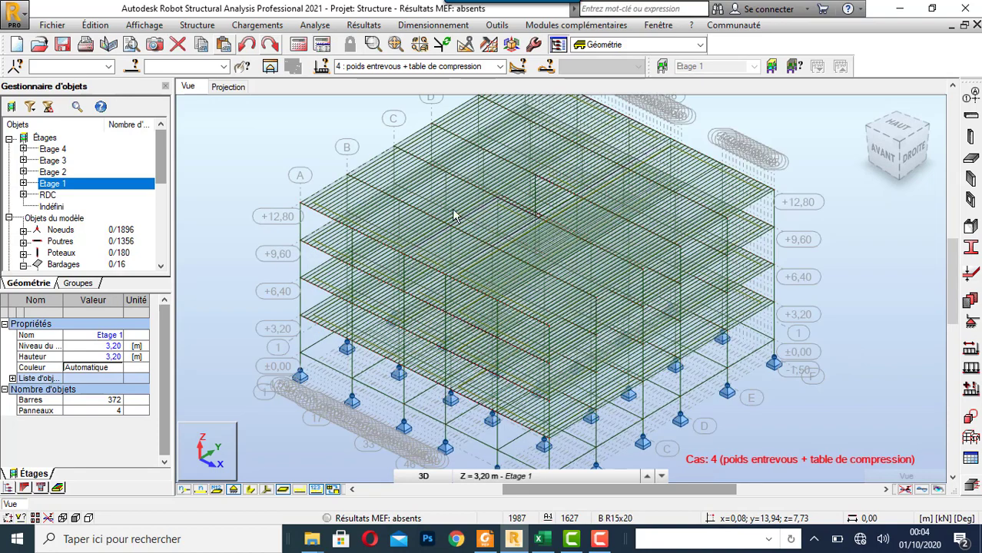
scroll(430, 243, "down", 2)
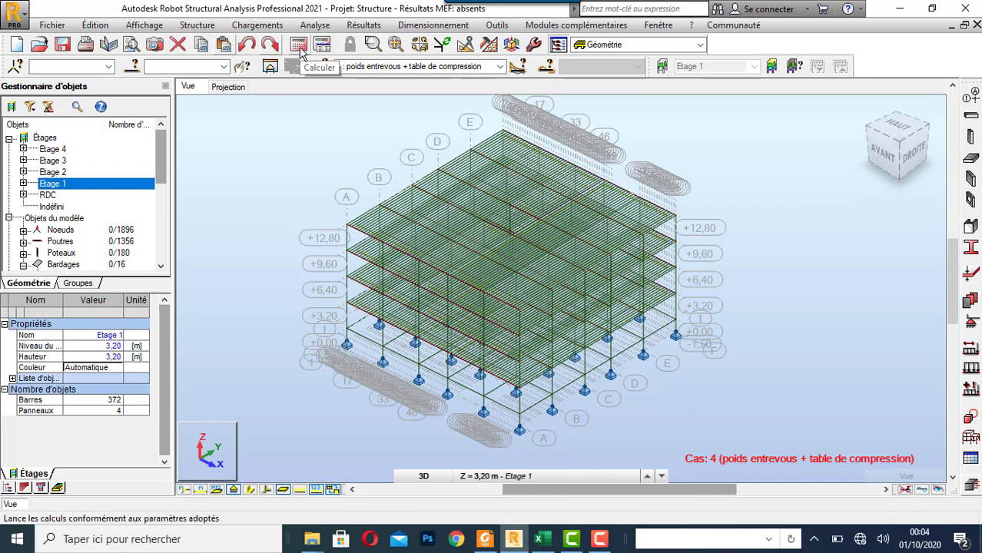
Step: In plan at the Base level, -1,50 m, select all column base nodes and assign them Encastrement supports
left_click(228, 87)
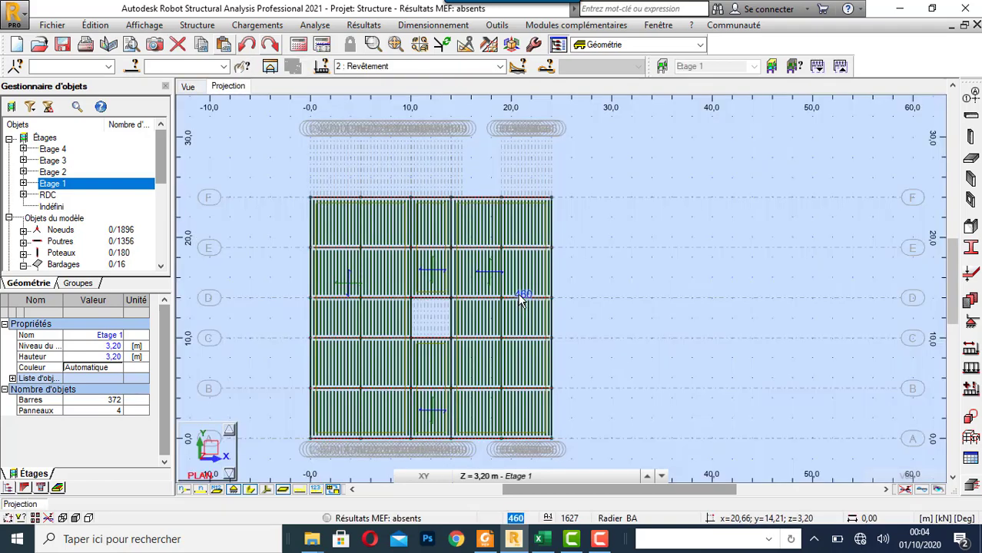
mouse_move(543, 476)
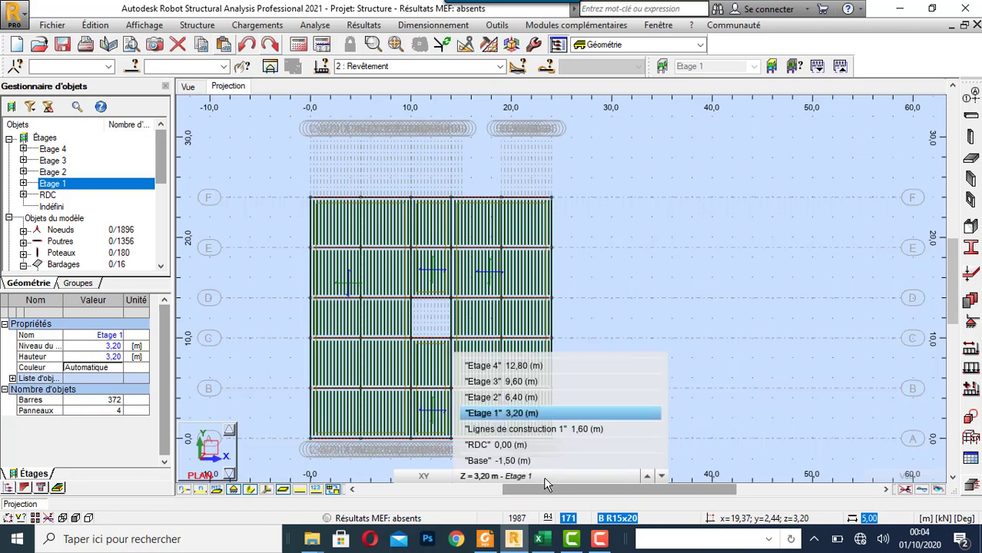
left_click(507, 461)
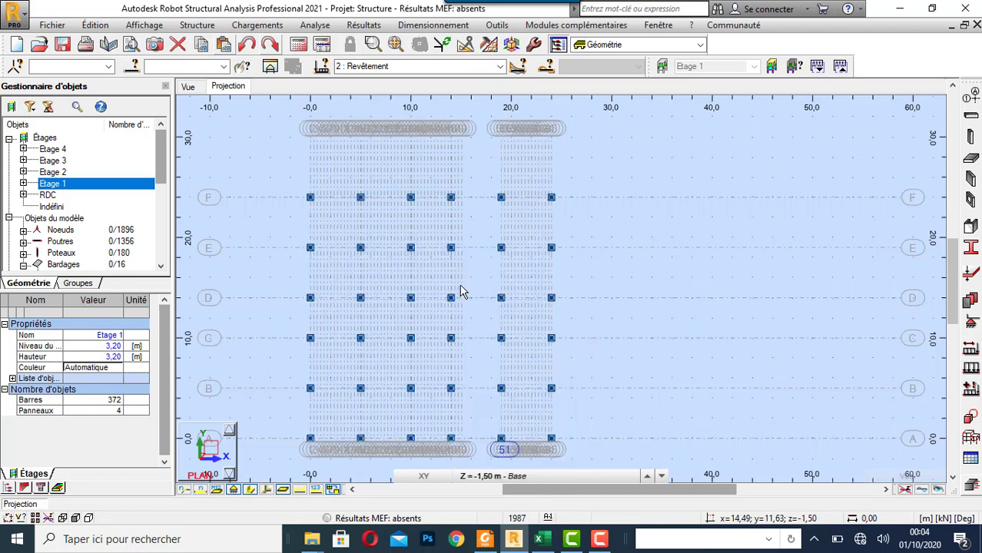
scroll(457, 290, "down", 2)
left_click_drag(324, 211, 569, 414)
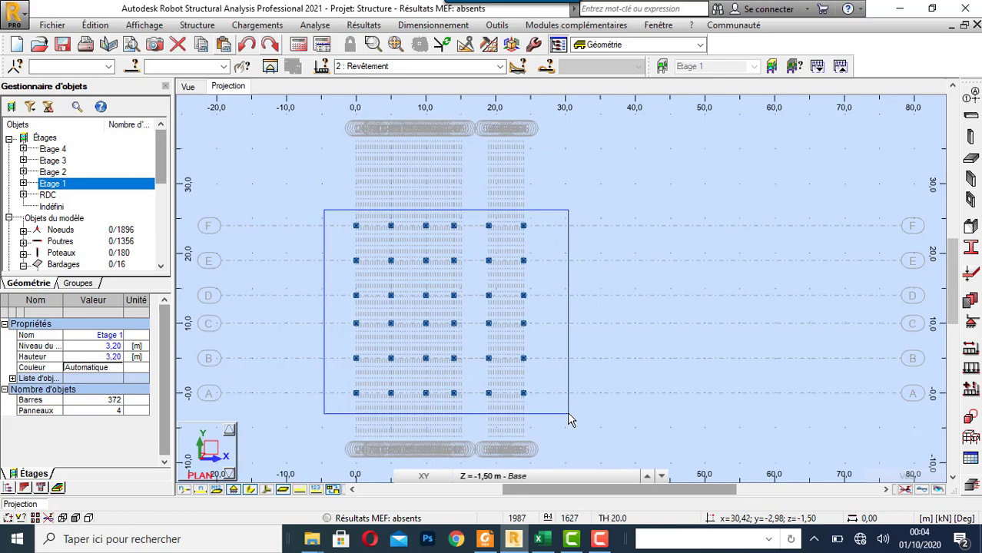
left_click(970, 323)
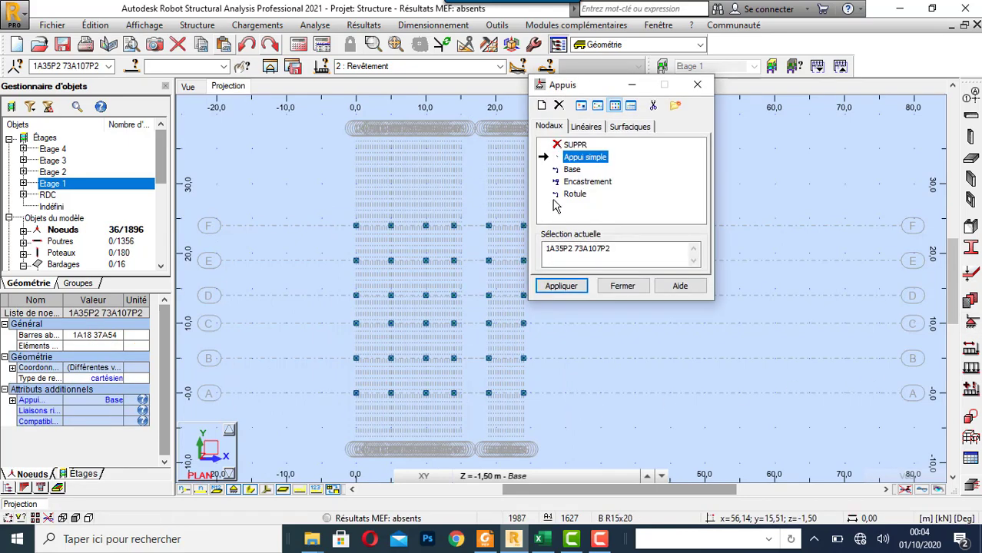
left_click(577, 183)
left_click(560, 287)
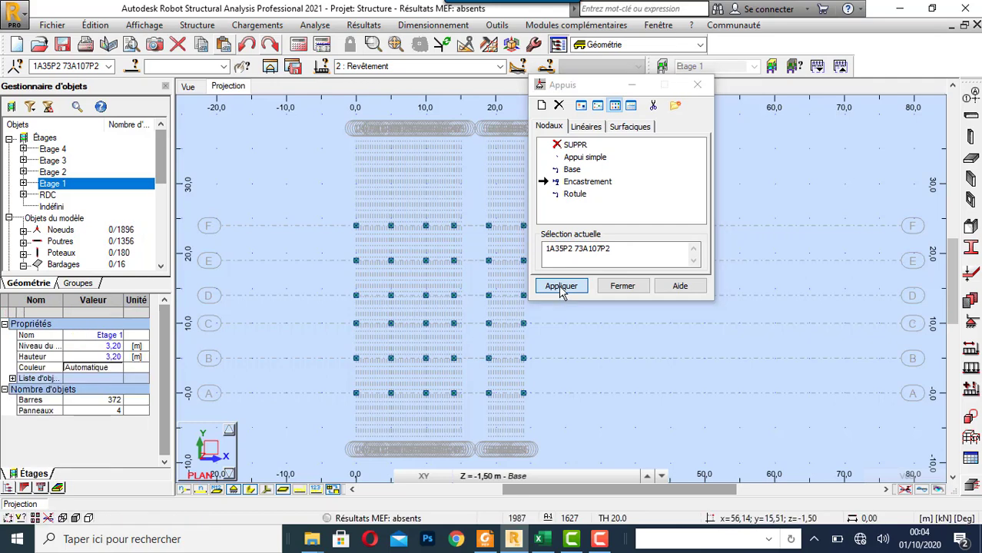
left_click(622, 285)
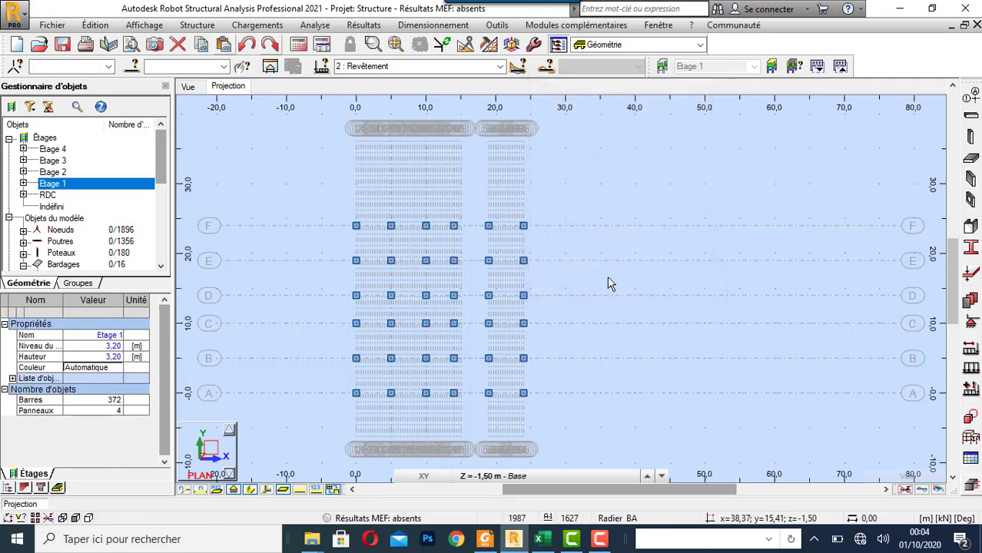
Step: Run the structural calculation and return to the 3D view of the building
left_click(299, 46)
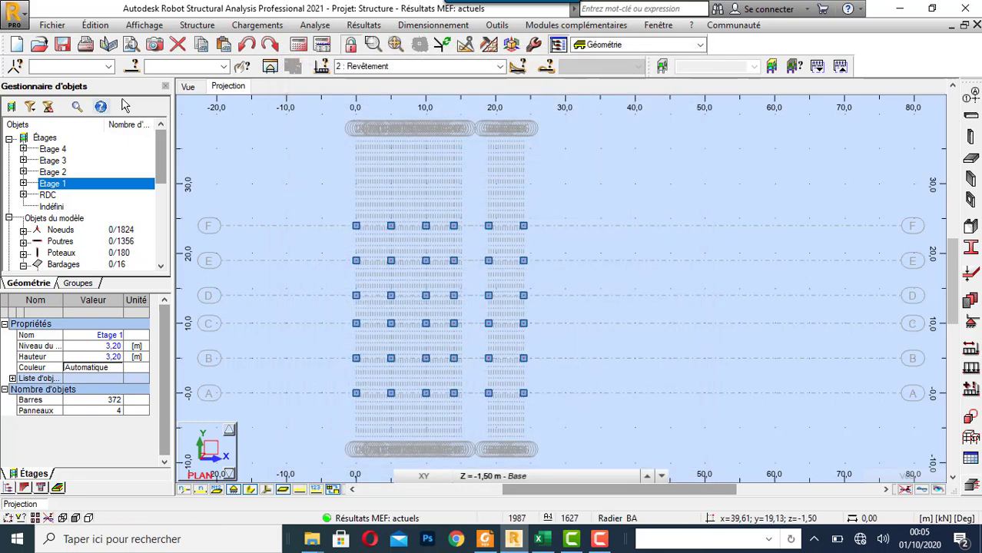
left_click(188, 86)
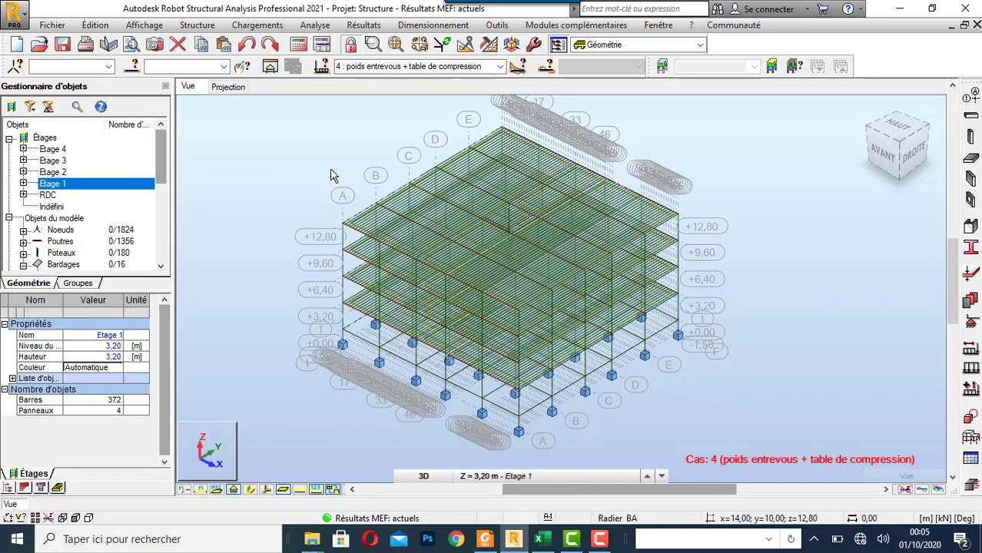
Step: Create manual combination 5 of type ELU, named ELU, and apply it with all four load cases at automatic coefficients
left_click(256, 25)
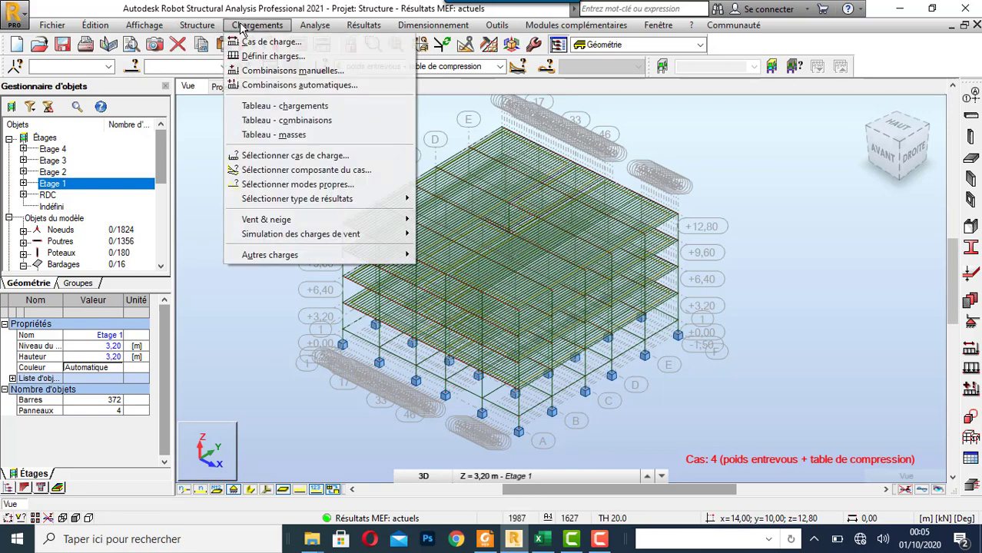
left_click(292, 70)
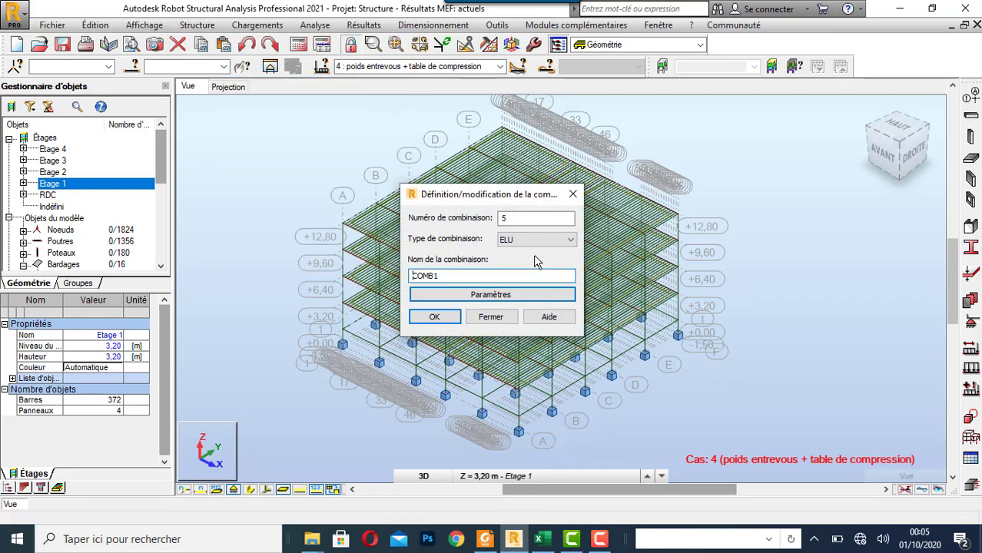
key("shift+End")
type("ELU")
left_click(430, 316)
left_click(556, 301)
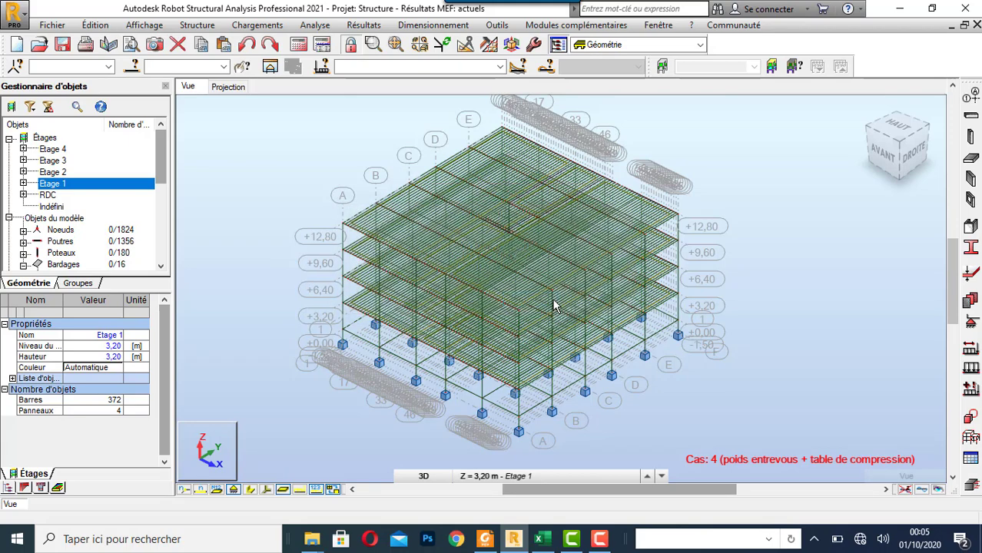
left_click(731, 212)
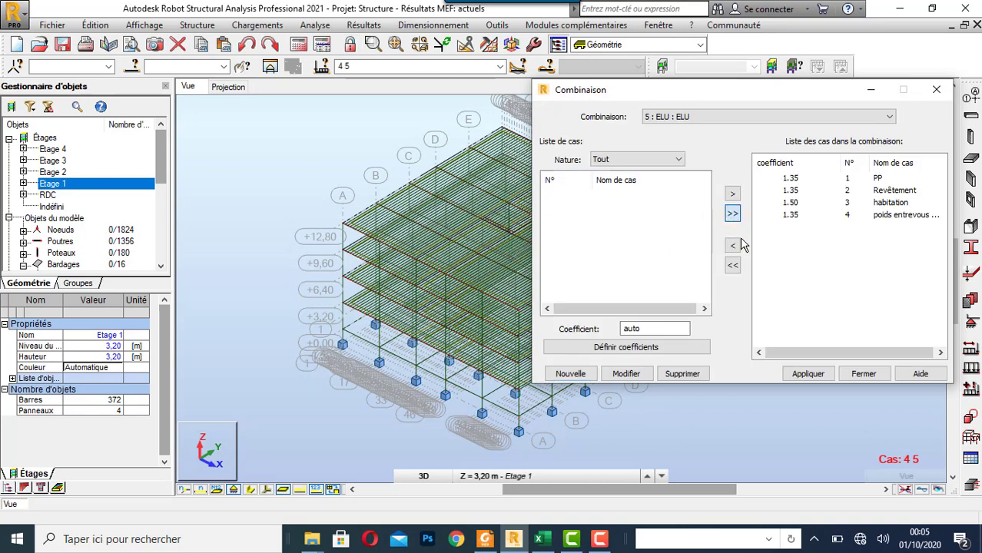
left_click(806, 374)
Step: Define a new manual combination 6 of type ELS and name it ELS
left_click(568, 373)
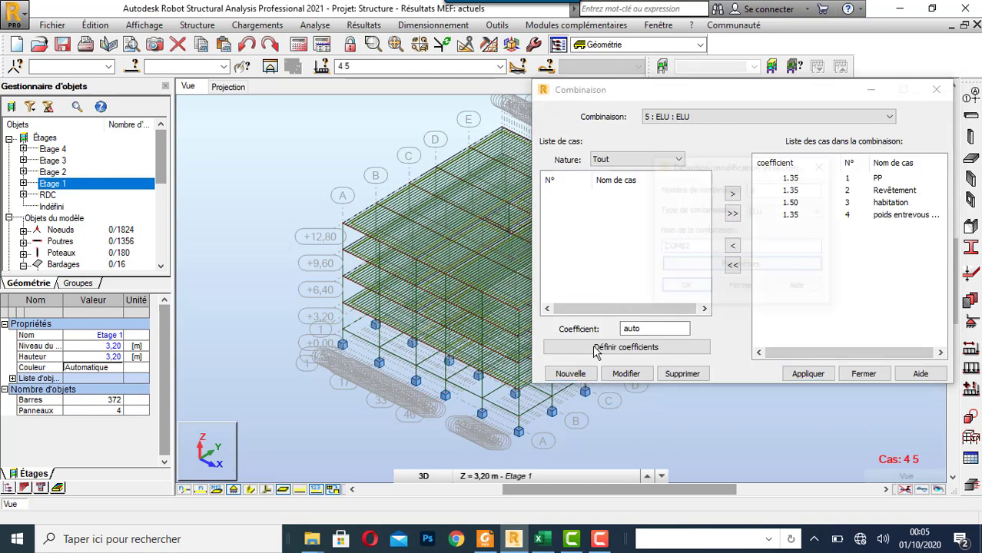
left_click(764, 215)
left_click(761, 234)
double_click(704, 251)
type("ELS")
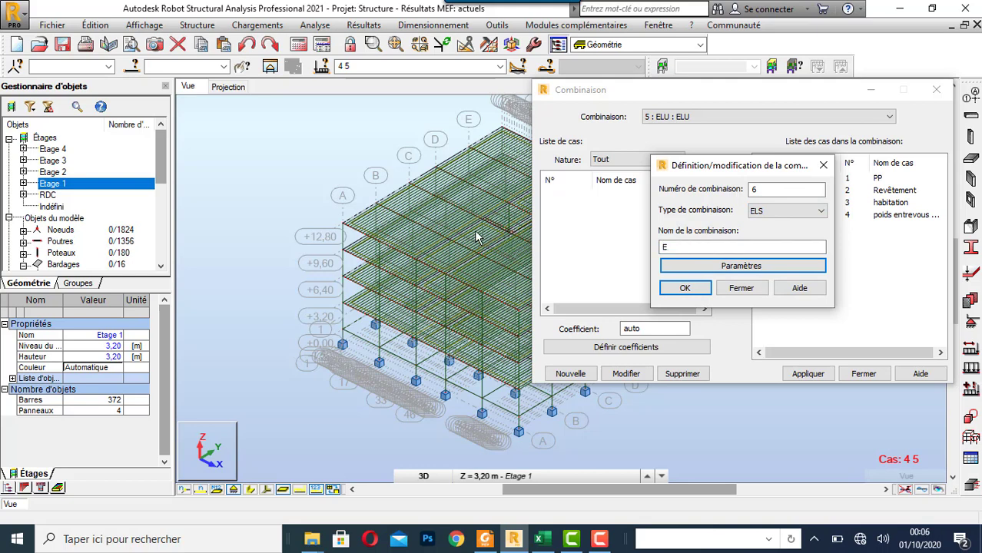
left_click(684, 288)
Step: Fill the ELS combination with PP, Revêtement, habitation and poids entrevous, leaving out the ELU case, and apply it
left_click(732, 265)
left_click(731, 213)
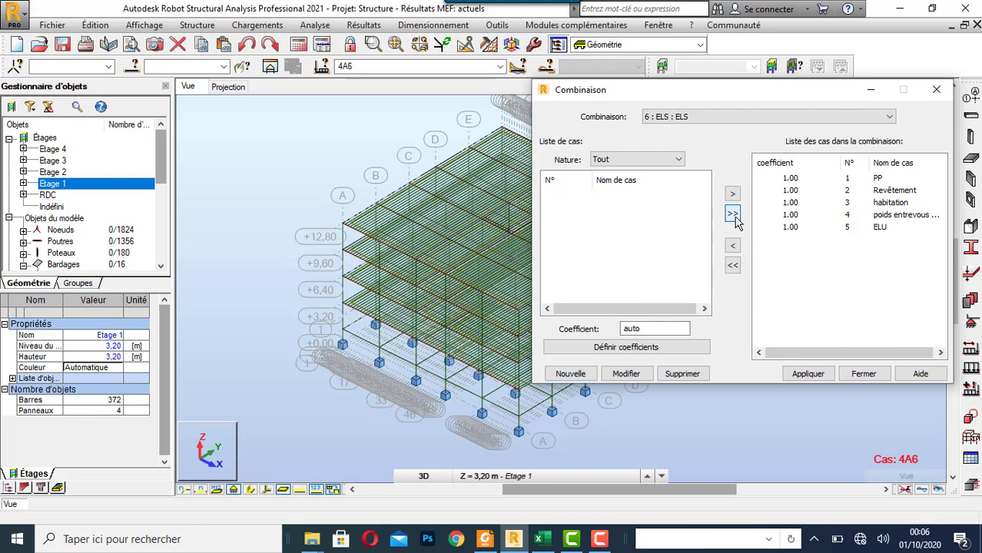
left_click(762, 230)
left_click(731, 246)
left_click(808, 374)
left_click(854, 374)
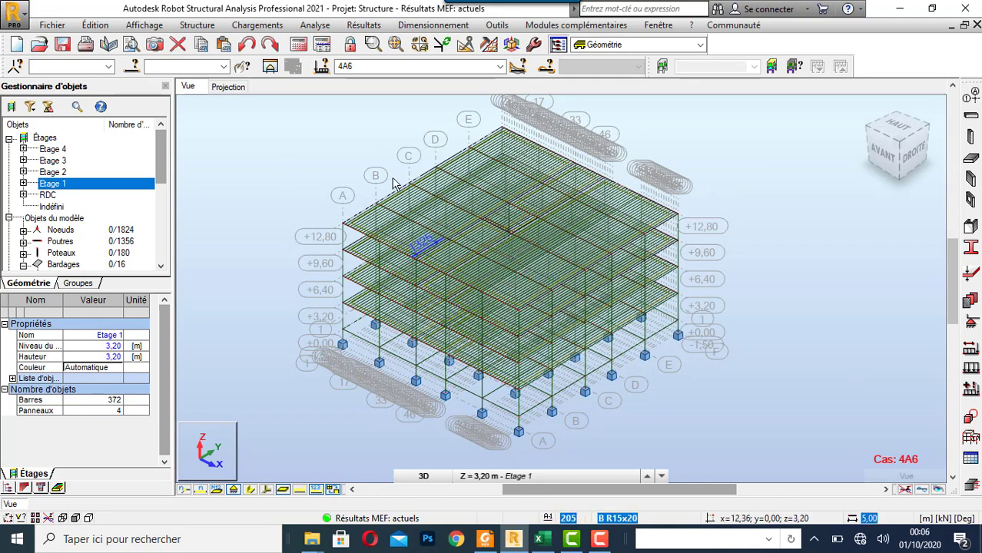
Step: Examine the whole building in 3D from different distances and a rotated angle
left_click(269, 67)
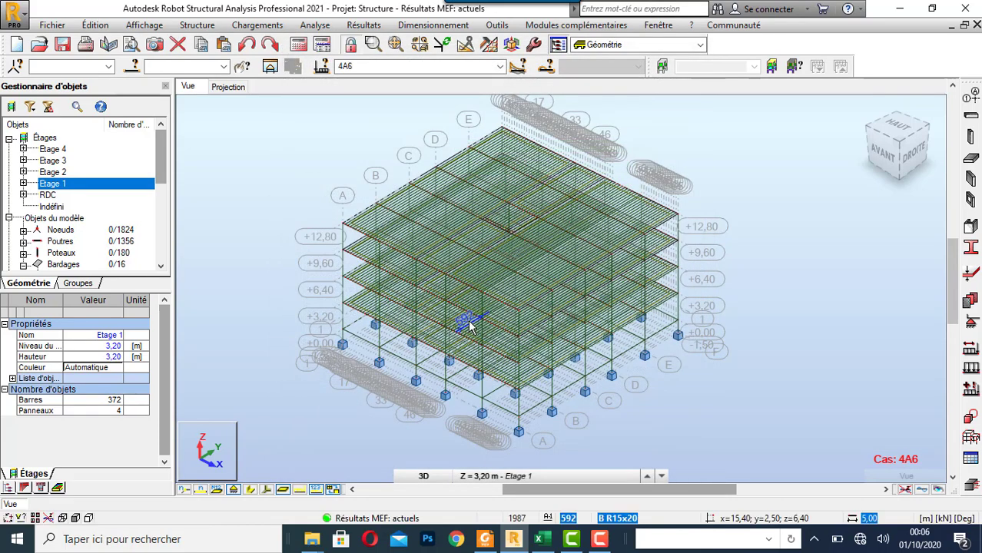
scroll(472, 317, "up", 2)
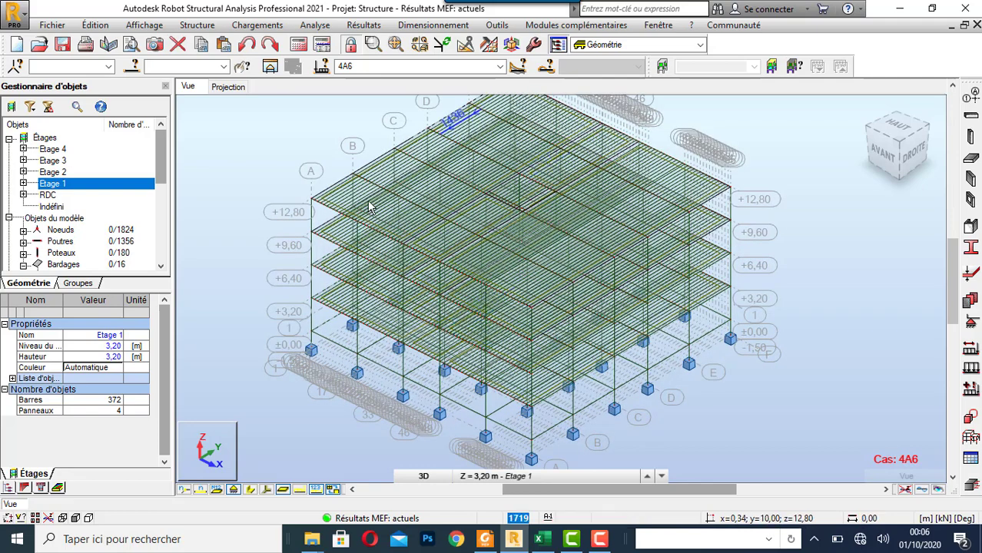
scroll(474, 303, "down", 3)
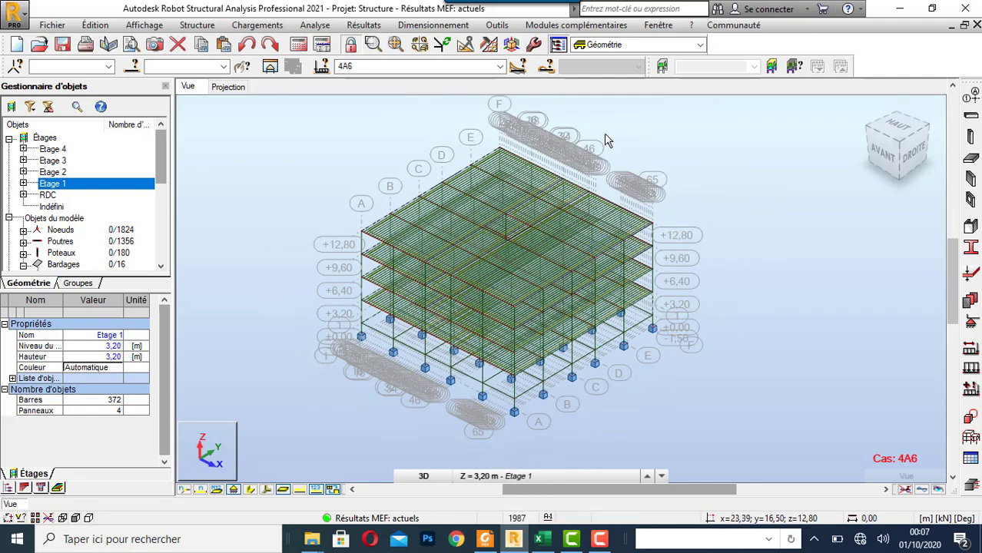
scroll(604, 133, "up", 2)
scroll(499, 180, "down", 2)
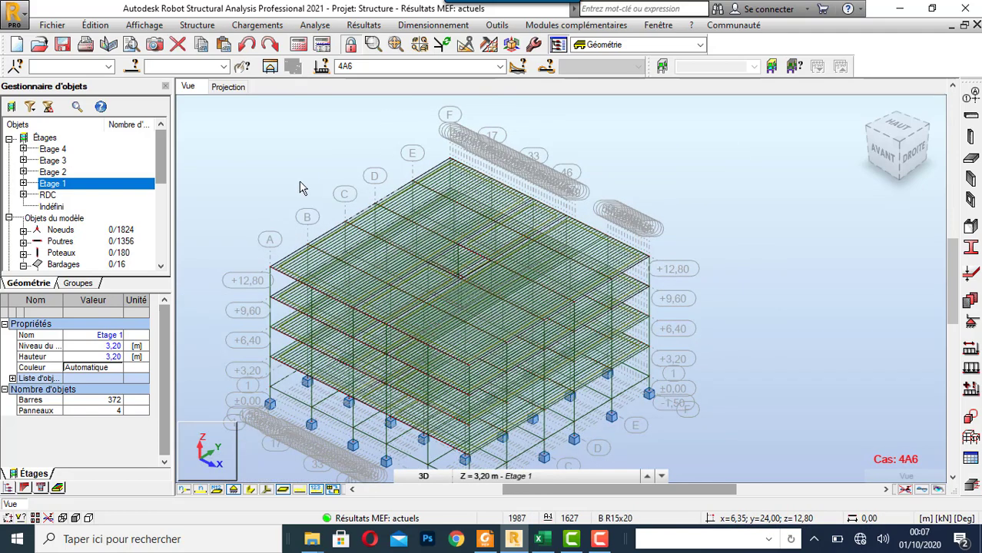
right_click(598, 169)
left_click(665, 230)
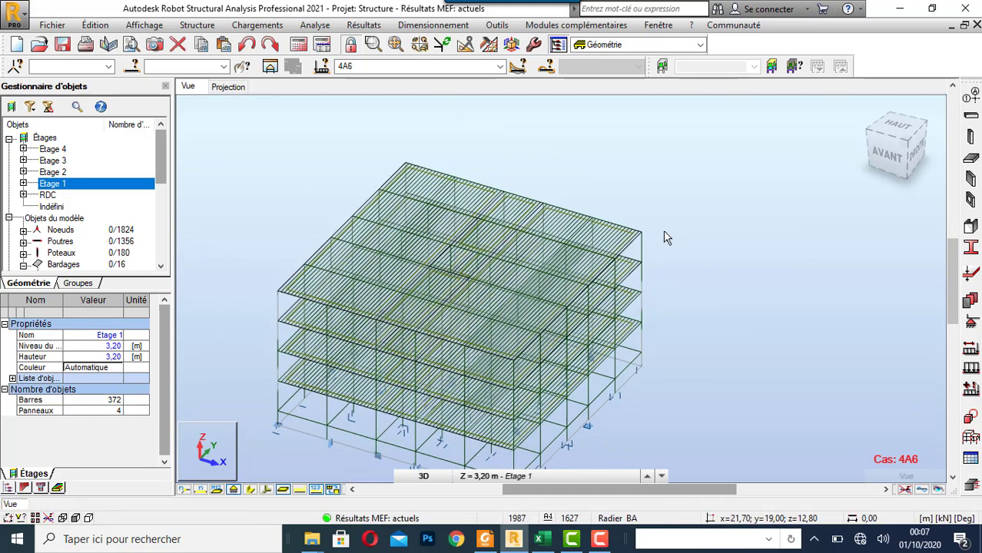
Step: Review the three-point surface load definition for bars, its pz intensities and the slab corners it refers to, without adding a load
left_click(970, 387)
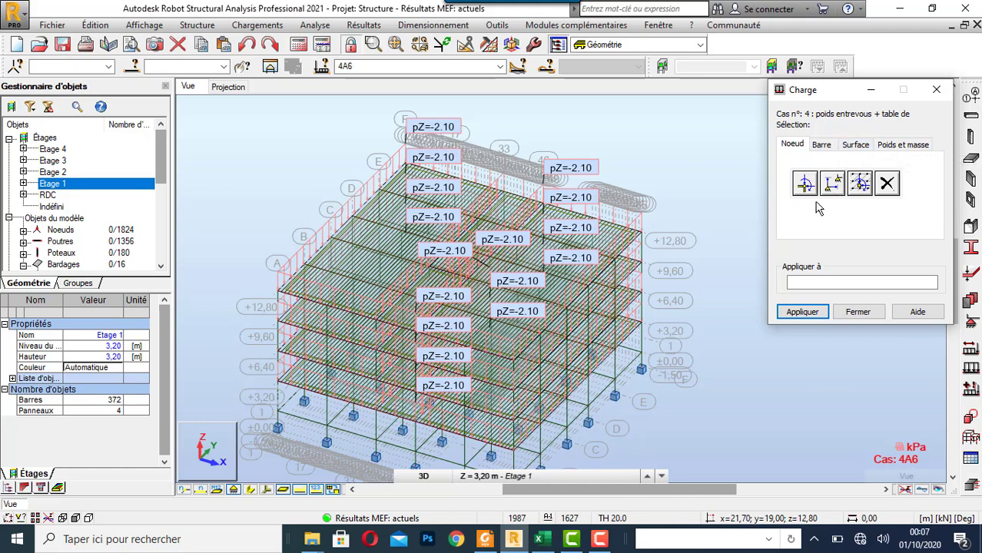
left_click(827, 145)
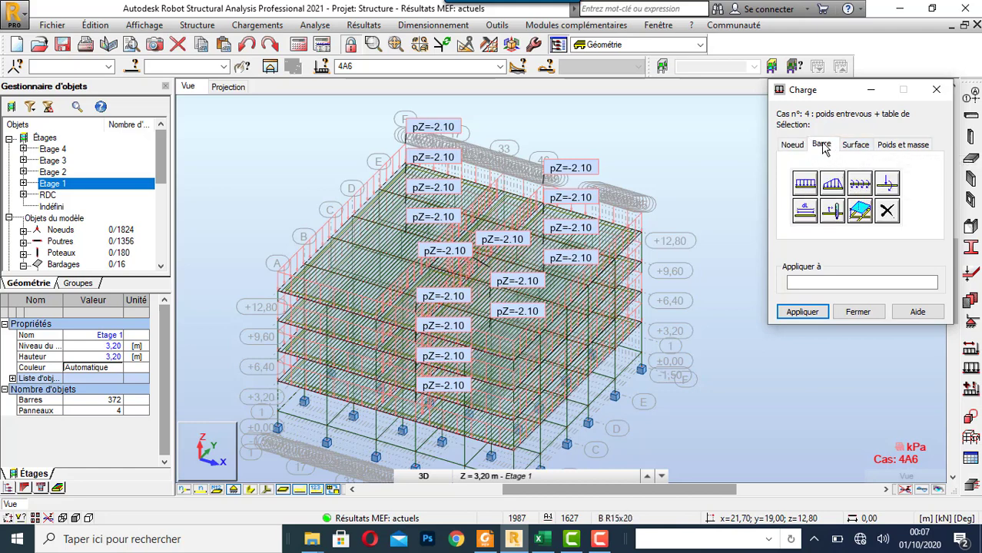
left_click(862, 213)
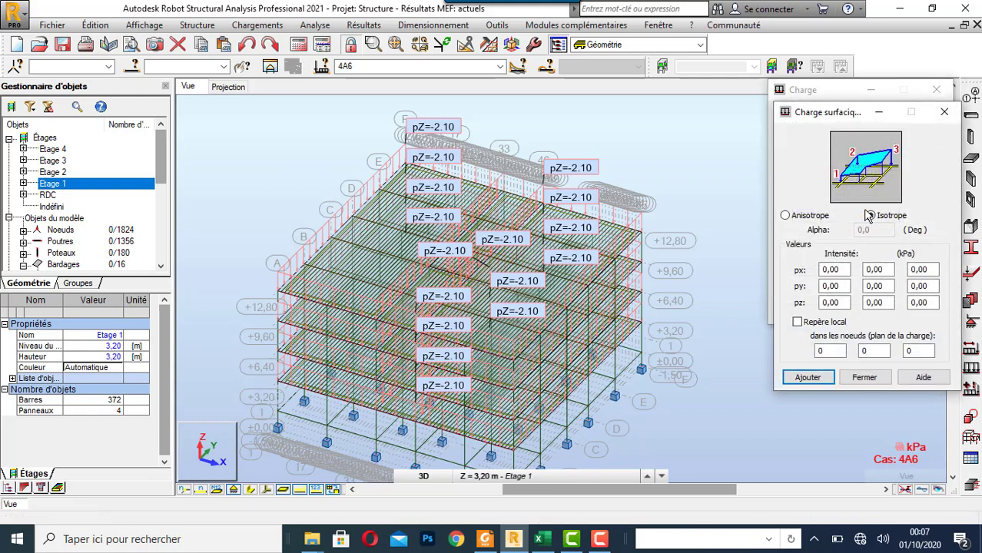
left_click_drag(847, 118, 659, 125)
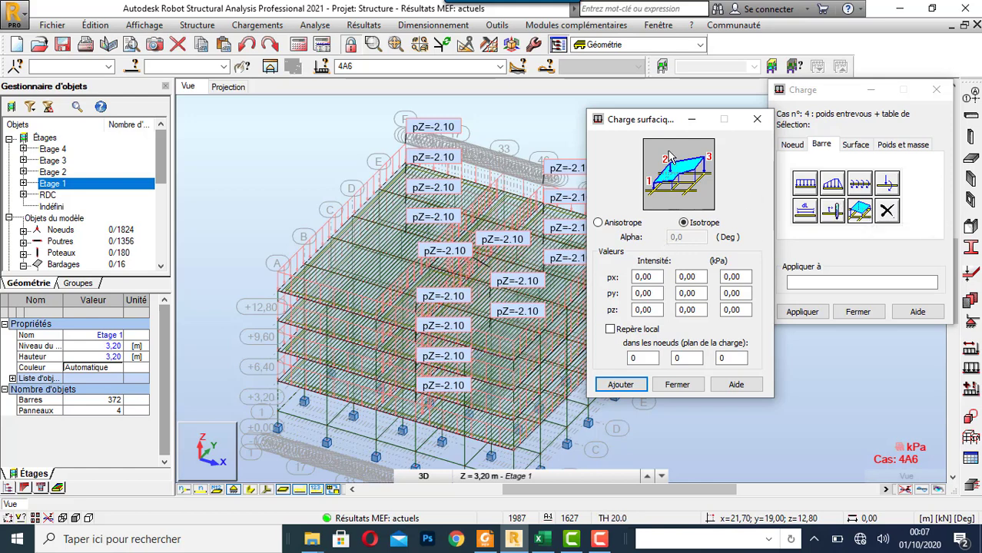
double_click(646, 309)
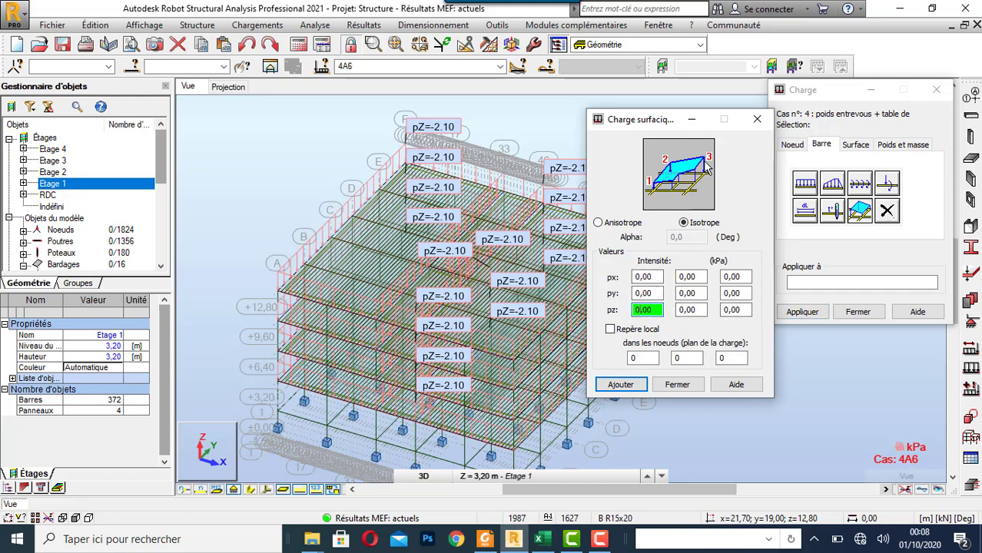
left_click(642, 316)
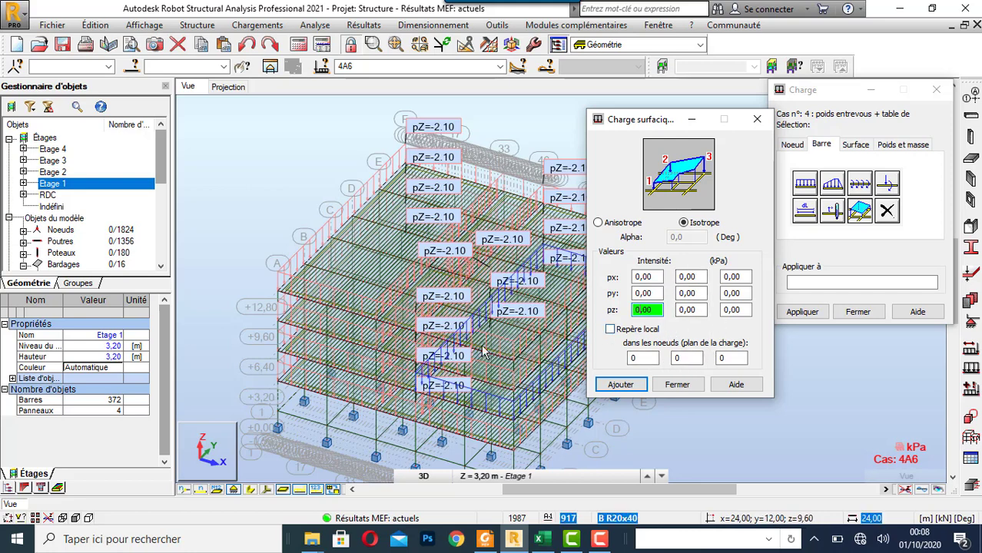
scroll(315, 290, "up", 8)
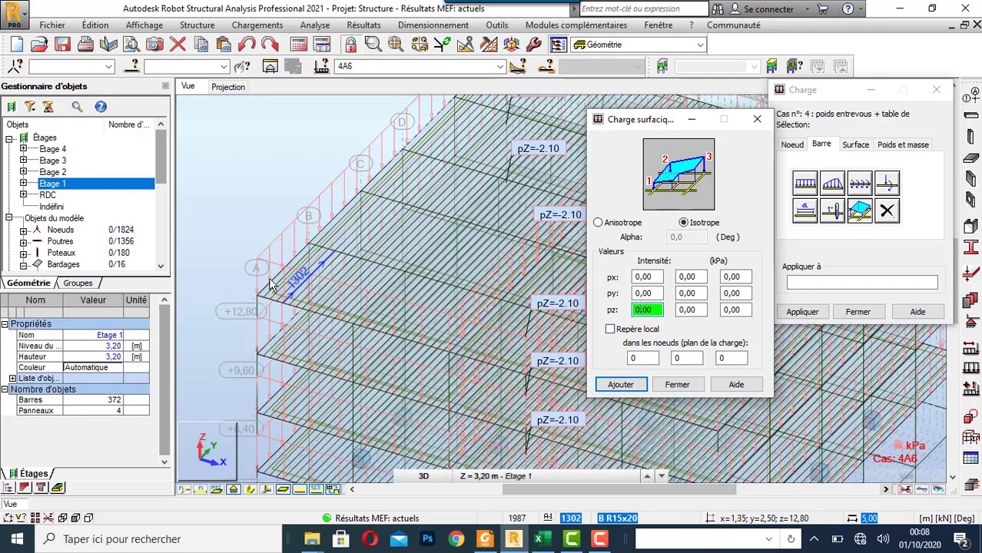
scroll(277, 278, "up", 4)
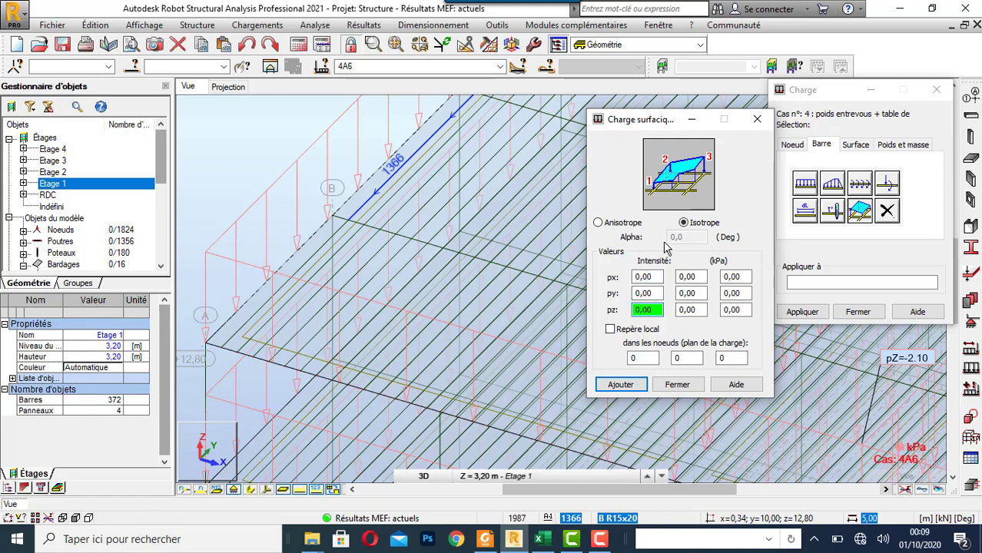
left_click(676, 384)
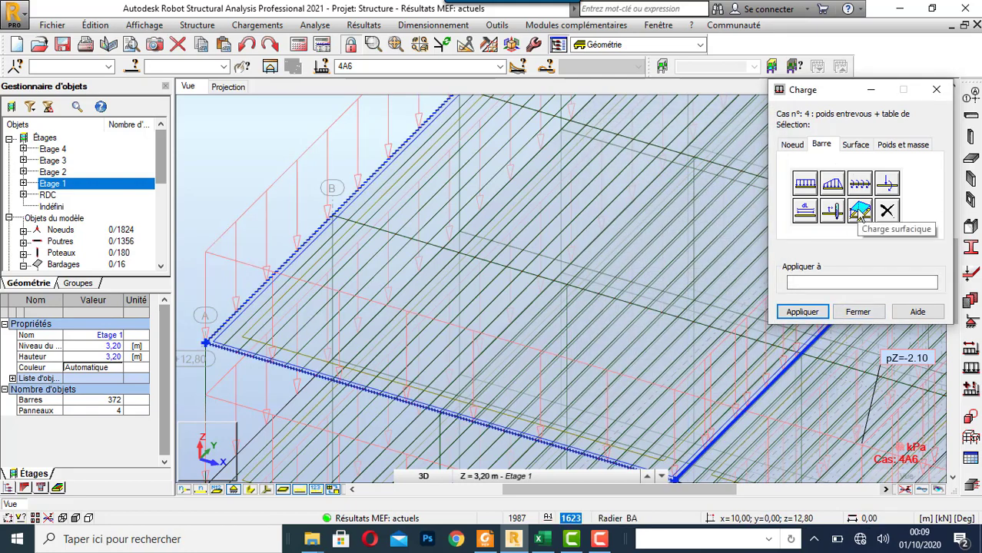
left_click(858, 311)
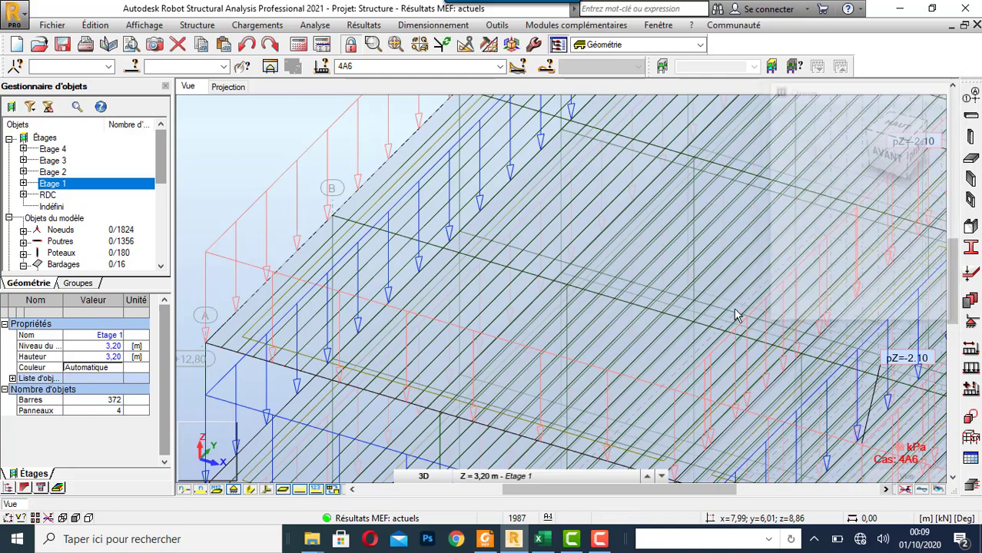
Step: Look over the building in 3D and display the plan of Etage 1 at 3,20 m
scroll(595, 284, "down", 4)
scroll(484, 250, "down", 4)
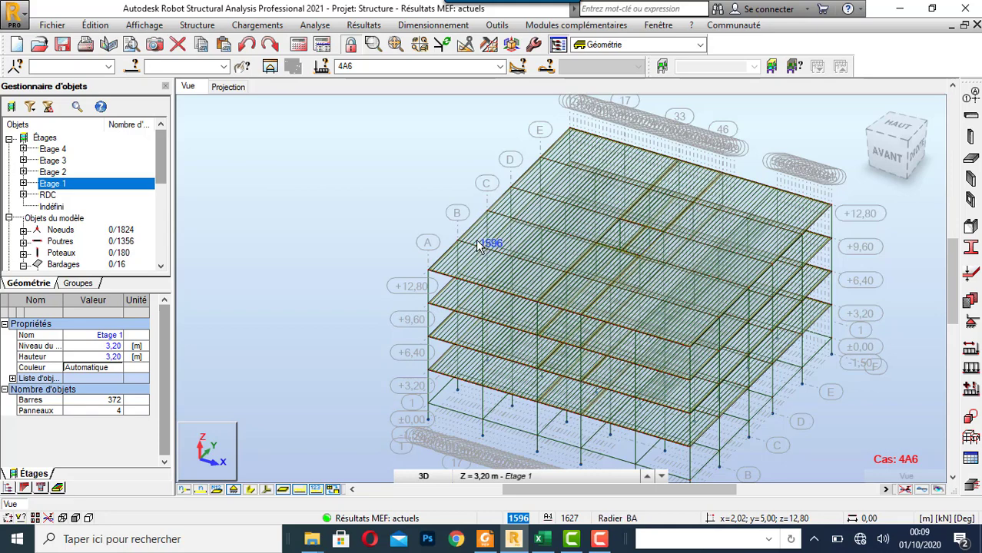
scroll(328, 188, "down", 2)
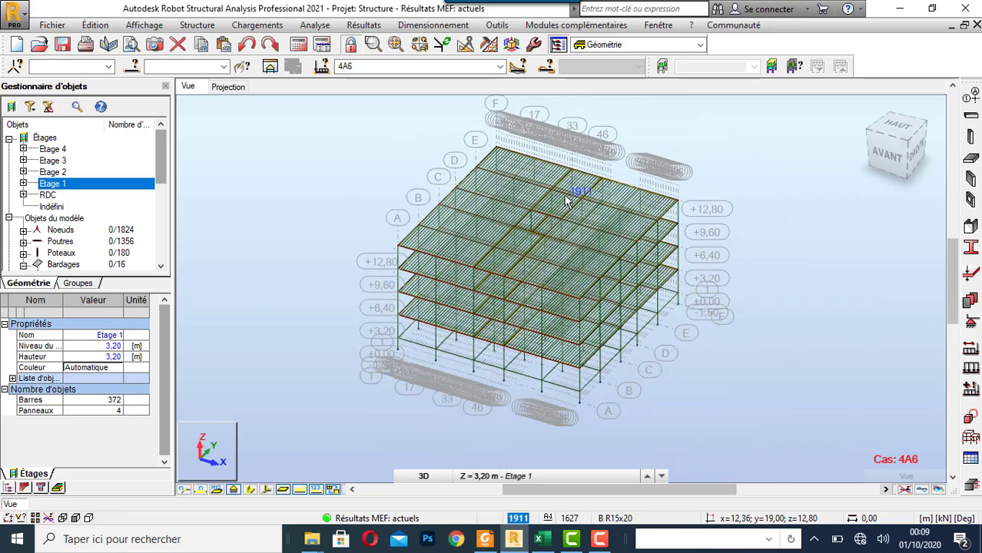
scroll(568, 200, "up", 2)
left_click(231, 88)
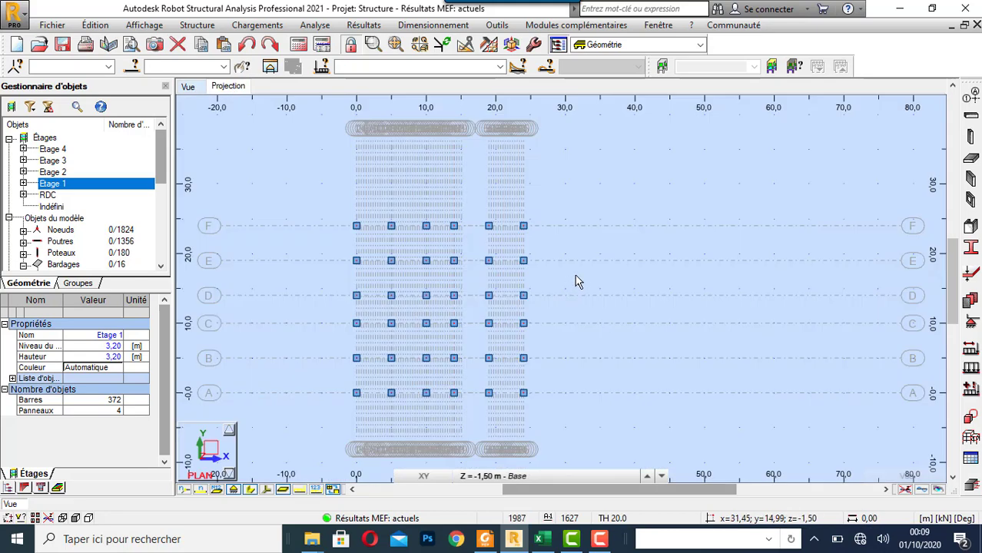
left_click(543, 476)
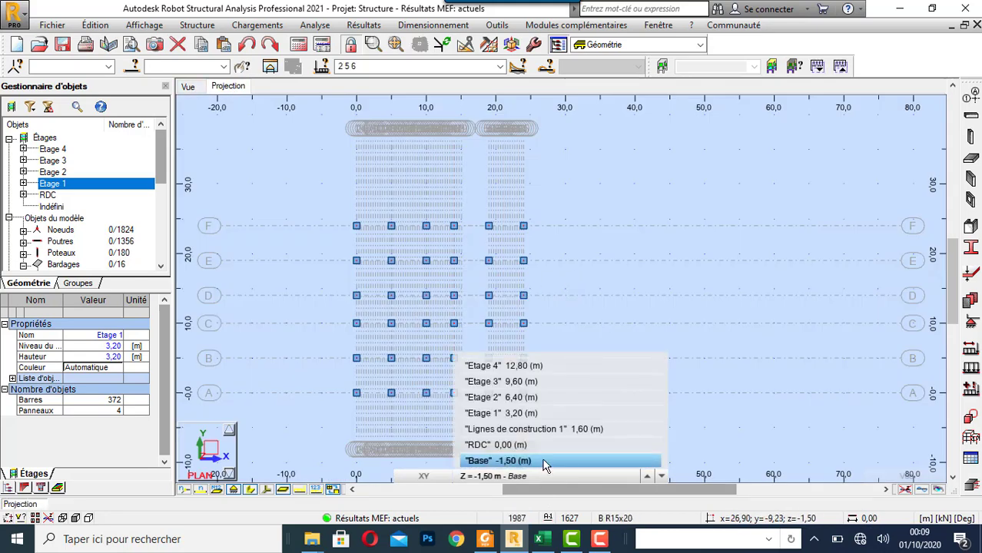
left_click(527, 413)
Step: Examine the joists and cladding span directions around the central opening in the Etage 1 plan, selecting one joist beside it
scroll(380, 328, "up", 2)
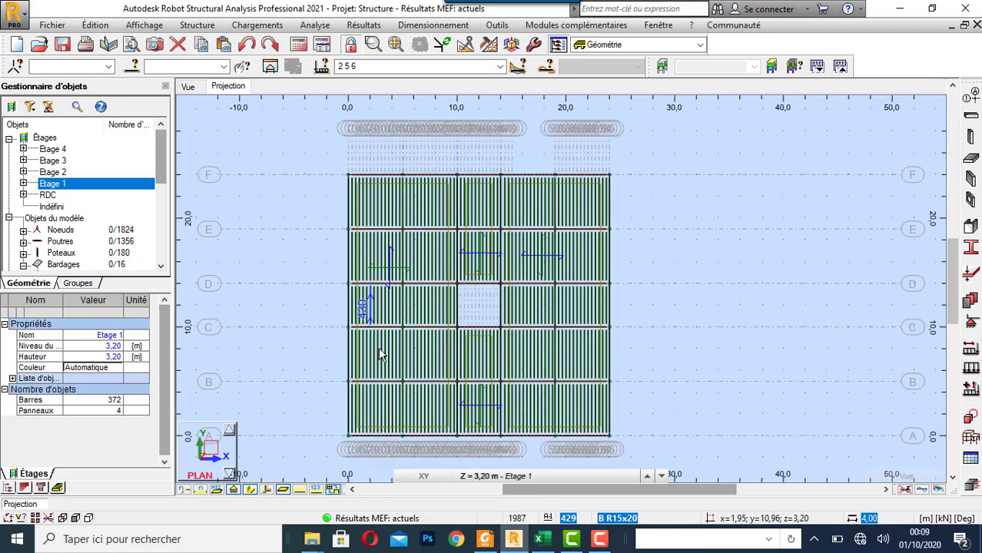
scroll(381, 355, "up", 1)
scroll(432, 285, "down", 1)
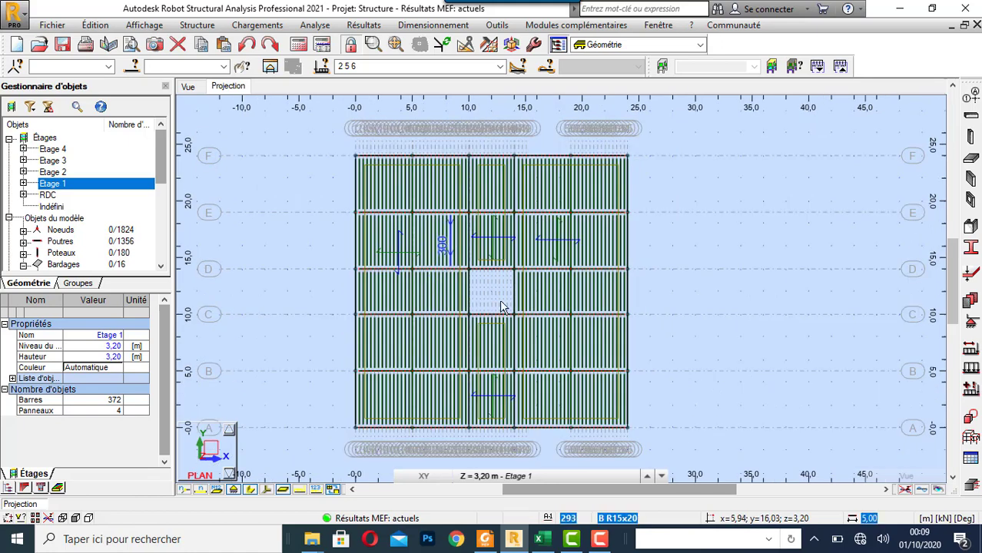
scroll(413, 314, "up", 1)
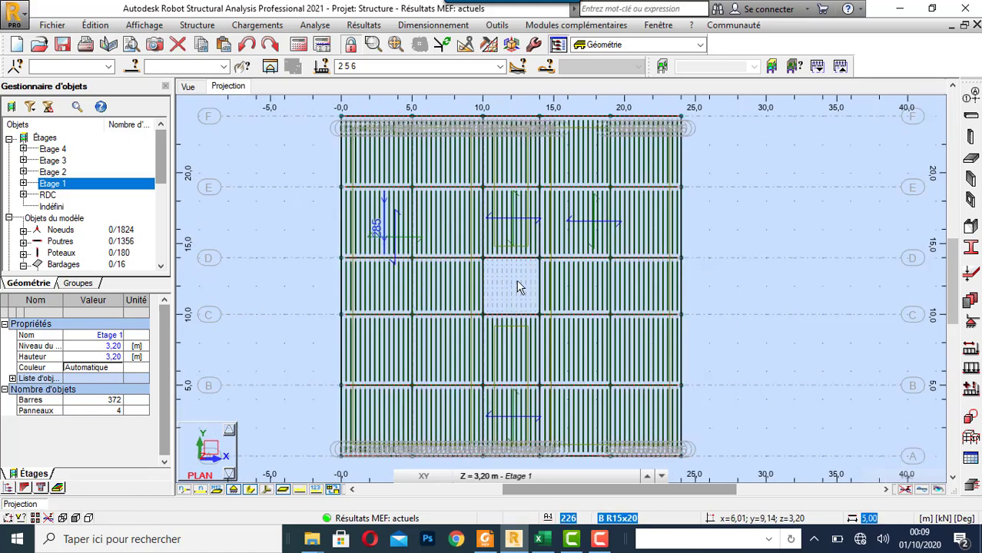
left_click(496, 475)
left_click(497, 410)
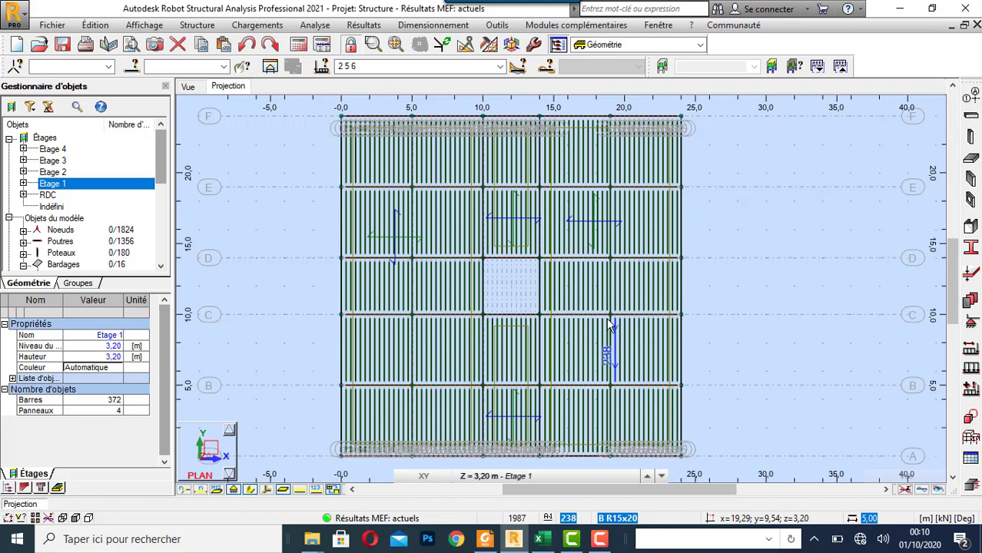
left_click(562, 302)
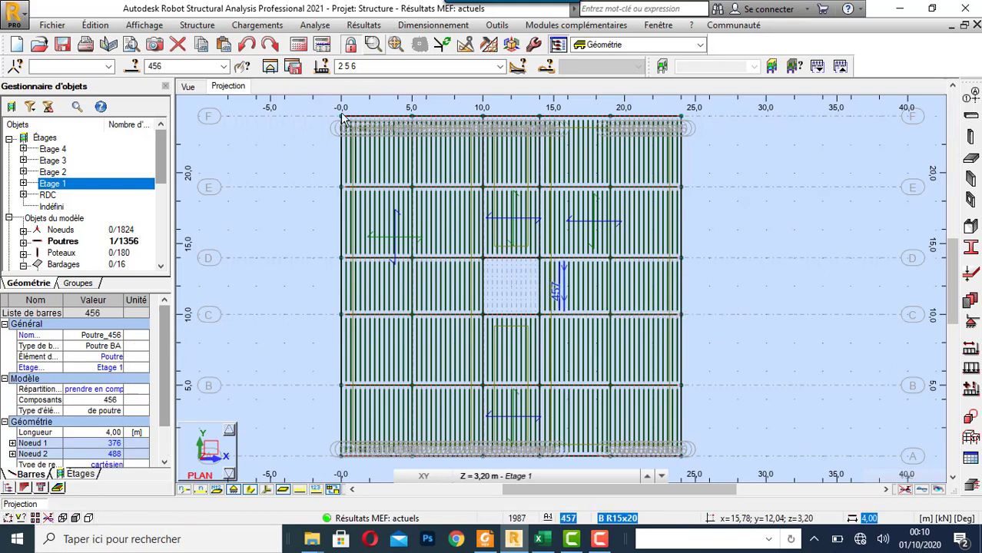
Step: Display the Moment My diagrams on the 3D building, with description labels at global extremes and differentiated positive and negative values
left_click(194, 88)
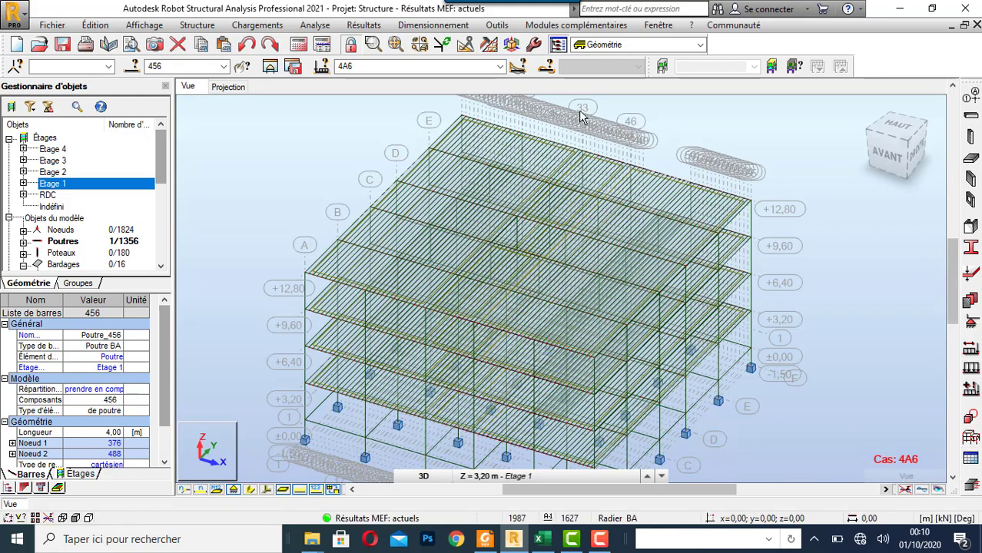
left_click(363, 24)
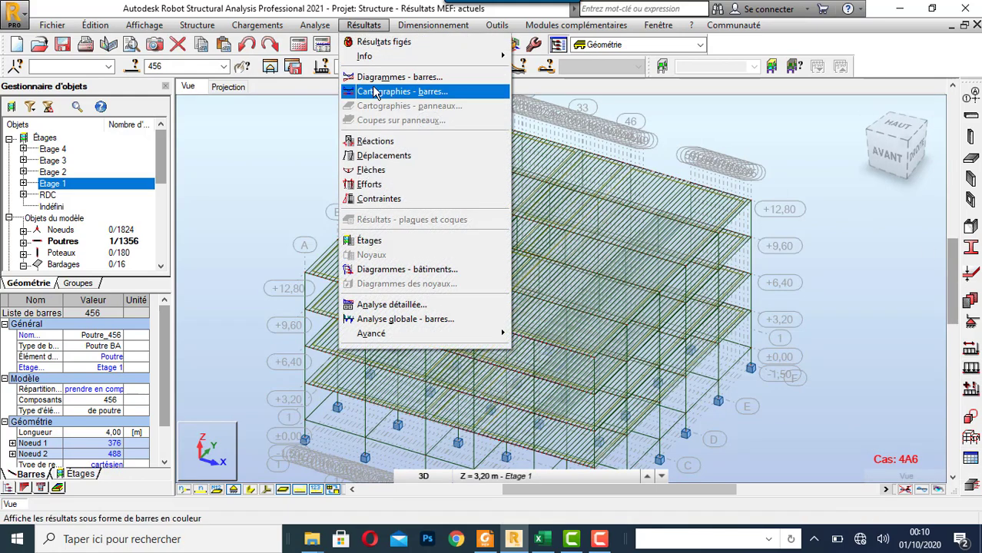
left_click(382, 78)
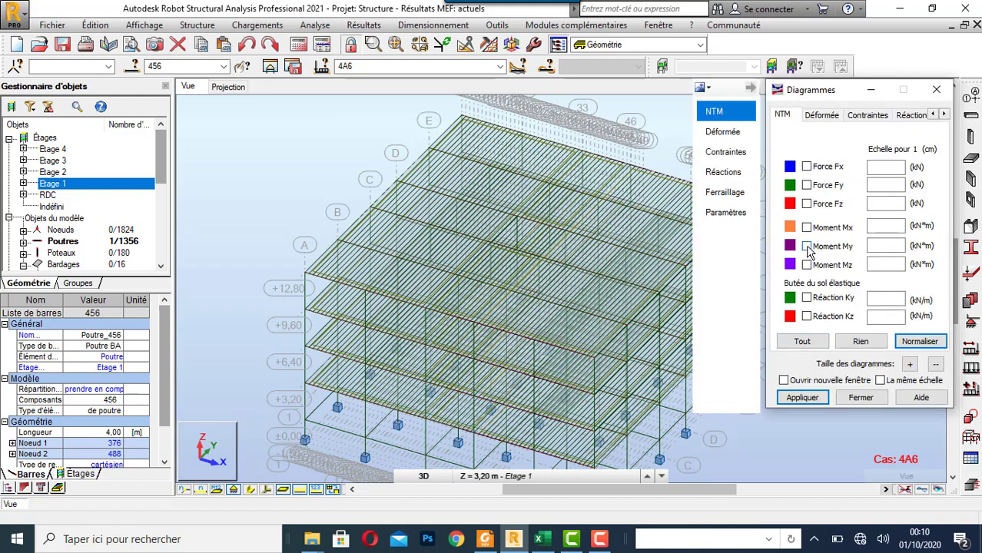
left_click(725, 212)
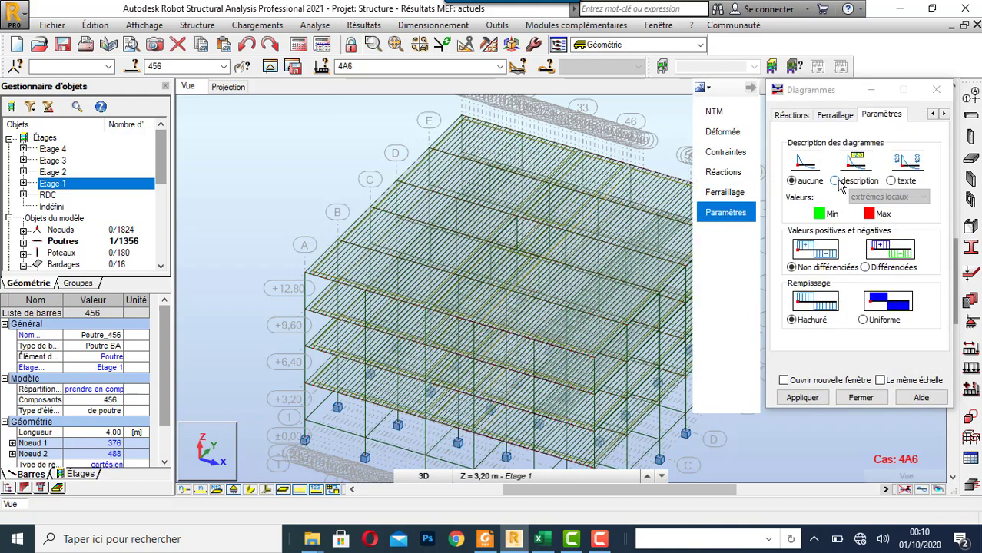
left_click(835, 181)
left_click(891, 197)
left_click(884, 224)
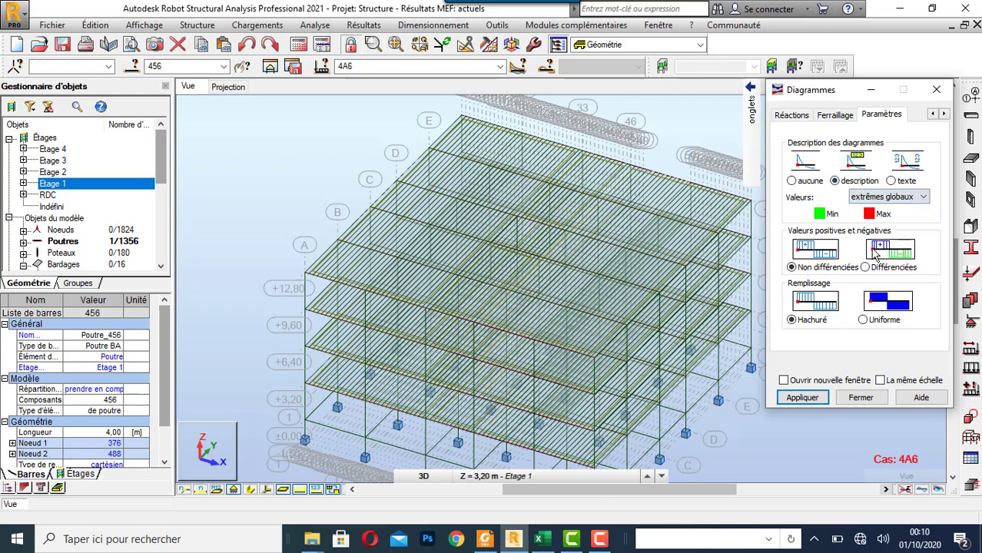
left_click(865, 268)
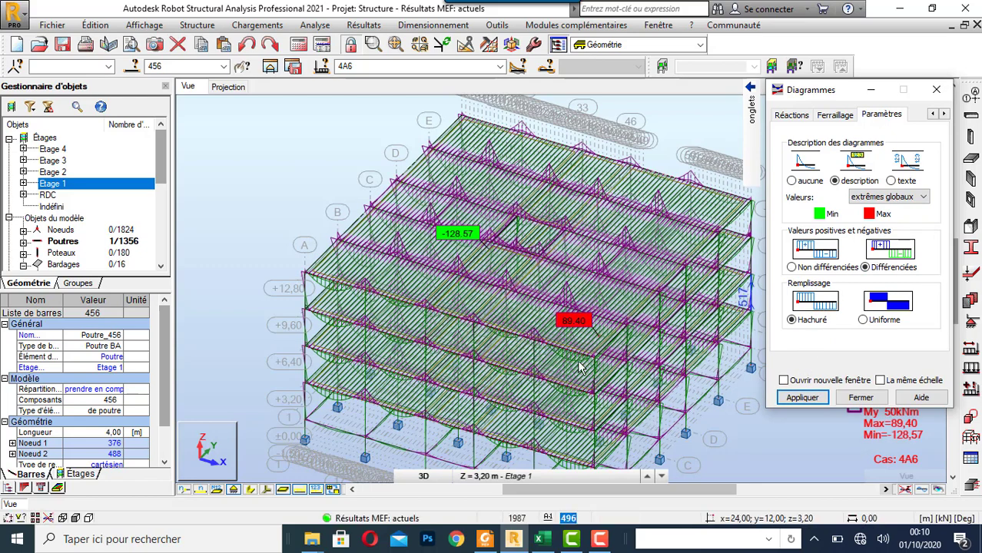
Step: Examine the Moment My diagrams of the whole building in elevation and from several 3D angles
right_click(202, 162)
left_click(272, 221)
left_click_drag(272, 219, 236, 181)
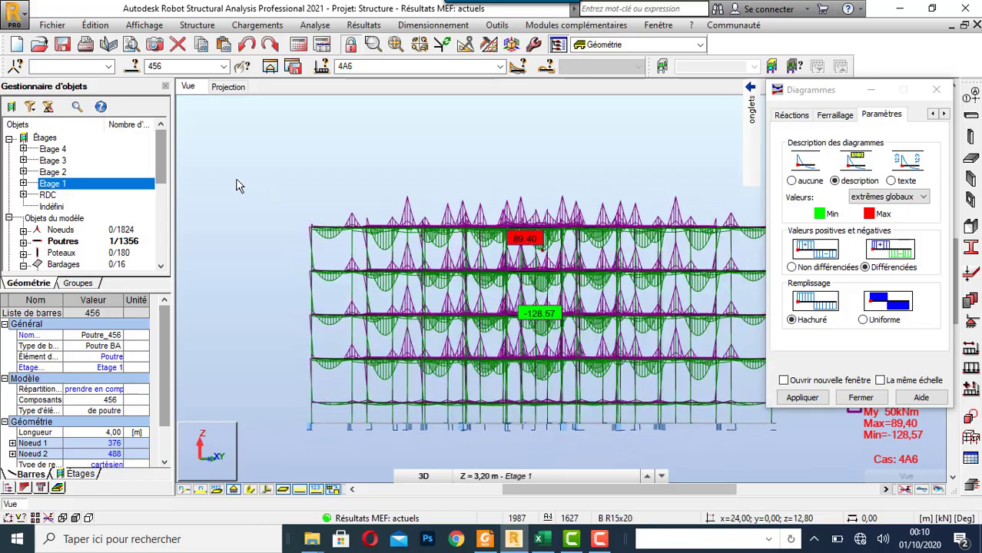
left_click_drag(631, 266, 566, 348)
scroll(564, 341, "up", 5)
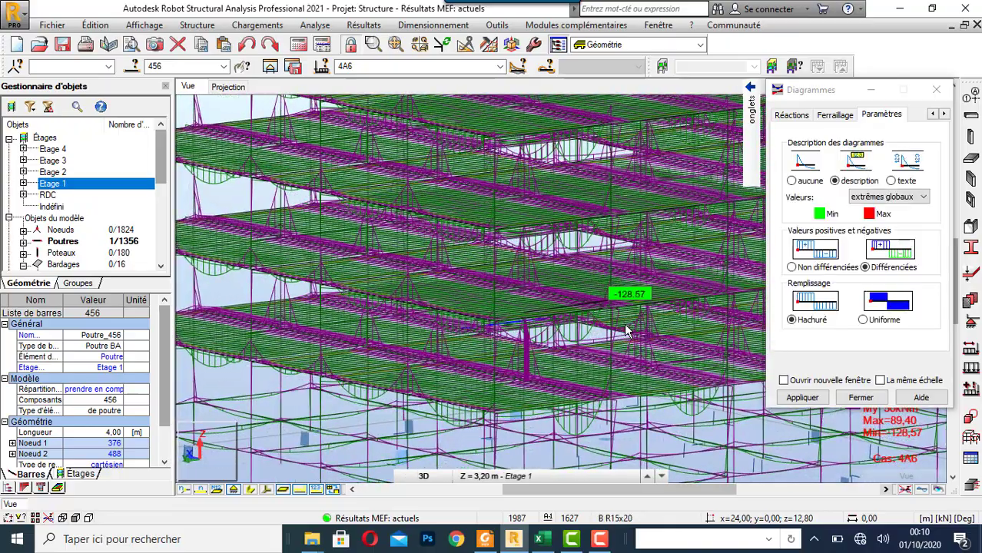
left_click_drag(625, 328, 651, 325)
middle_click_drag(646, 316, 599, 334, "shift")
scroll(598, 351, "down", 2)
middle_click_drag(592, 407, 517, 191, "shift")
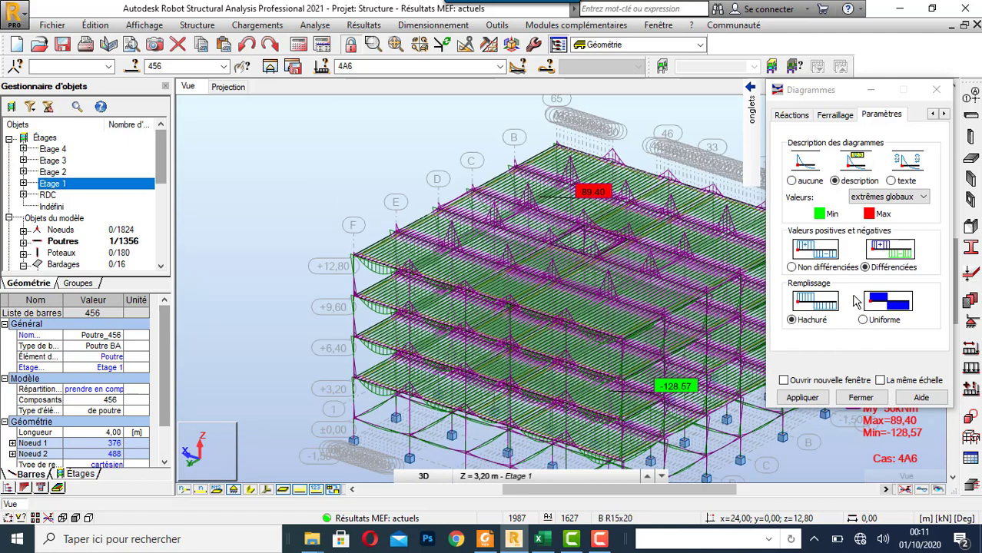
Step: Turn off the Moment My diagrams and close the bar diagram settings
mouse_move(745, 112)
left_click(714, 112)
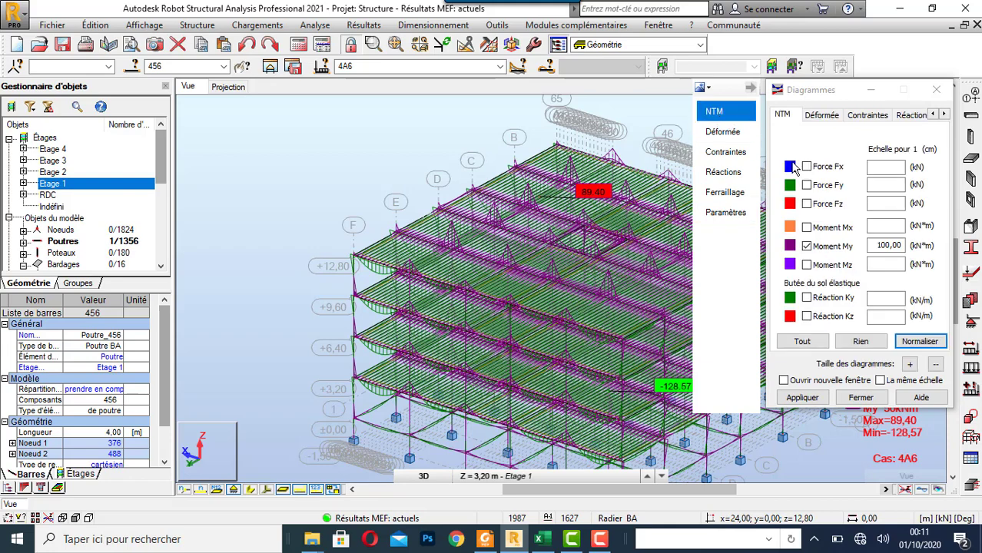
left_click(806, 246)
left_click(802, 397)
left_click(859, 397)
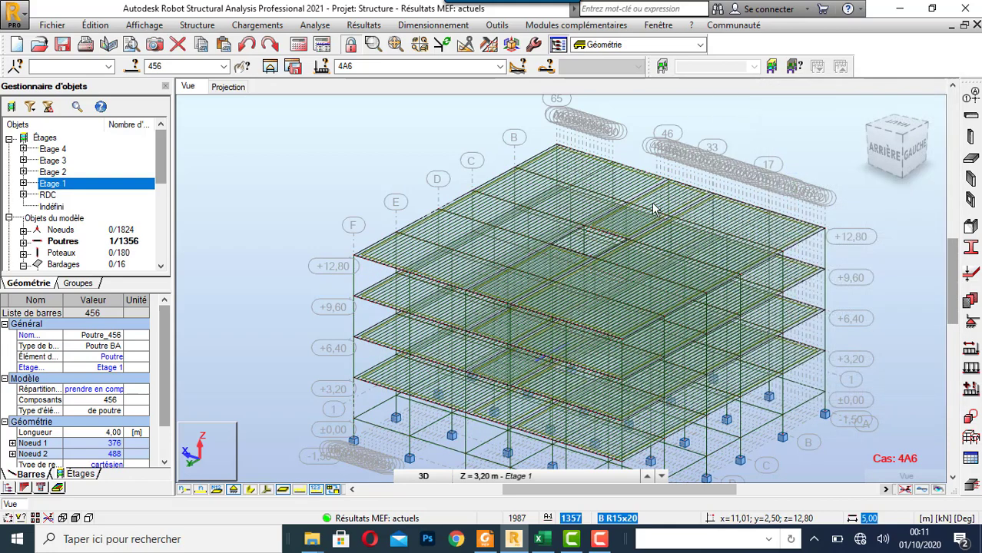
Step: Select joist 1416 on the top floor and transfer it to reinforced-concrete beam design using simple load cases and both supports
scroll(569, 226, "up", 5)
scroll(570, 227, "up", 4)
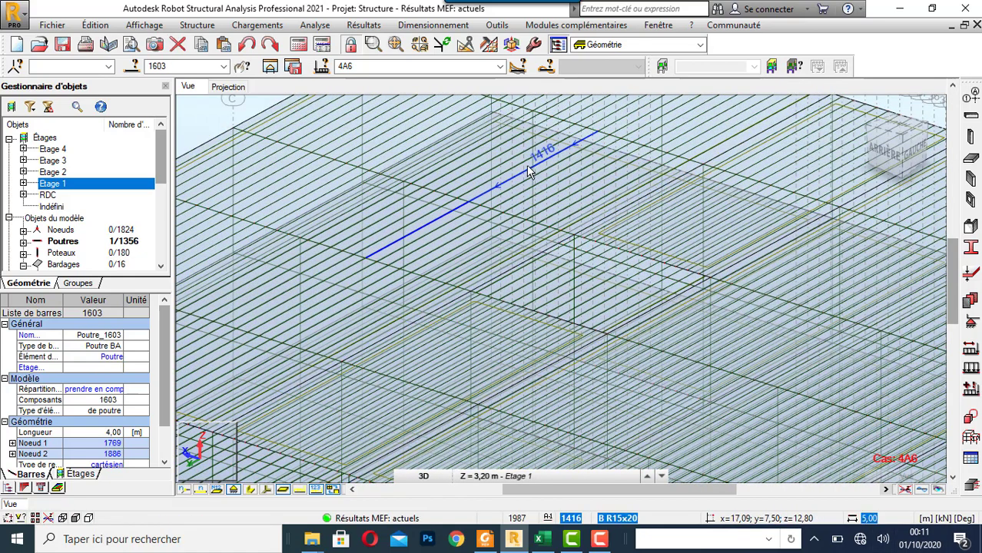
left_click(528, 170)
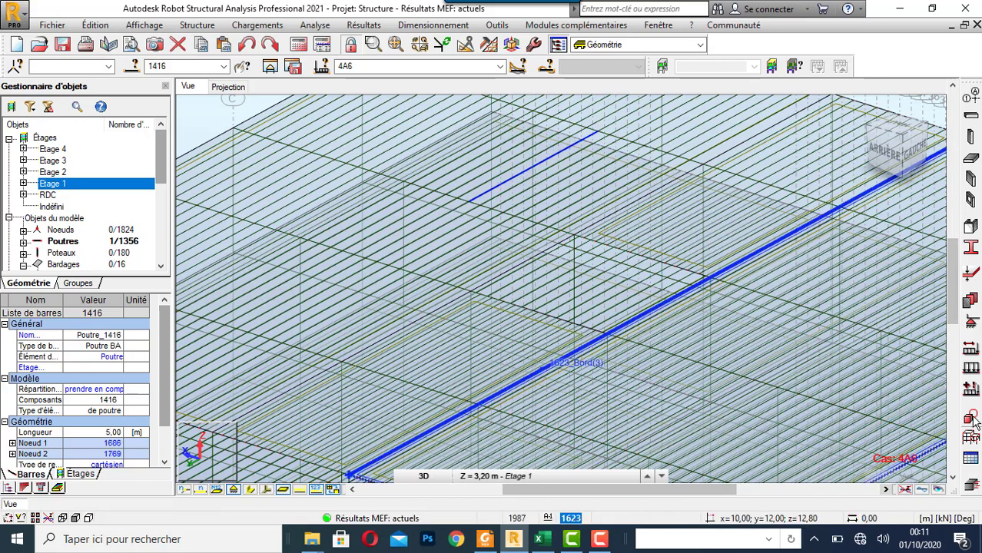
left_click(972, 484)
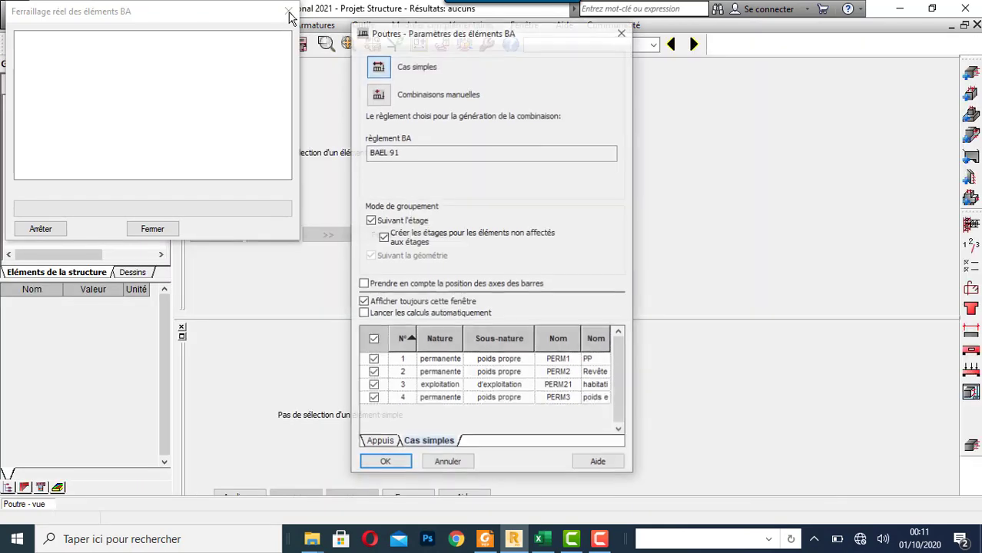
left_click(380, 442)
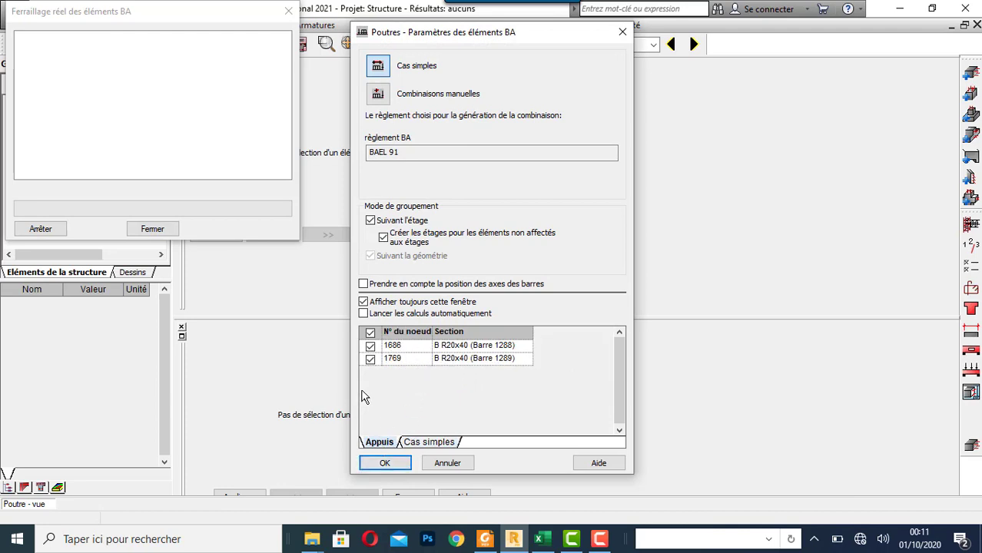
left_click(385, 464)
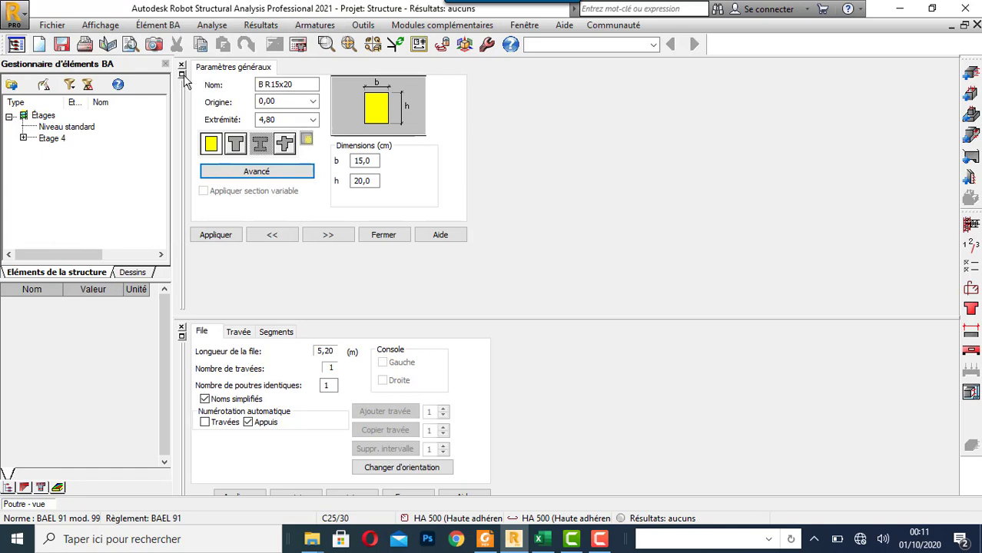
Step: Bring the beam elevation into view and set the lower, lateral and upper concrete covers to 2,0 cm in the calculation options
left_click(182, 76)
scroll(567, 135, "up", 5)
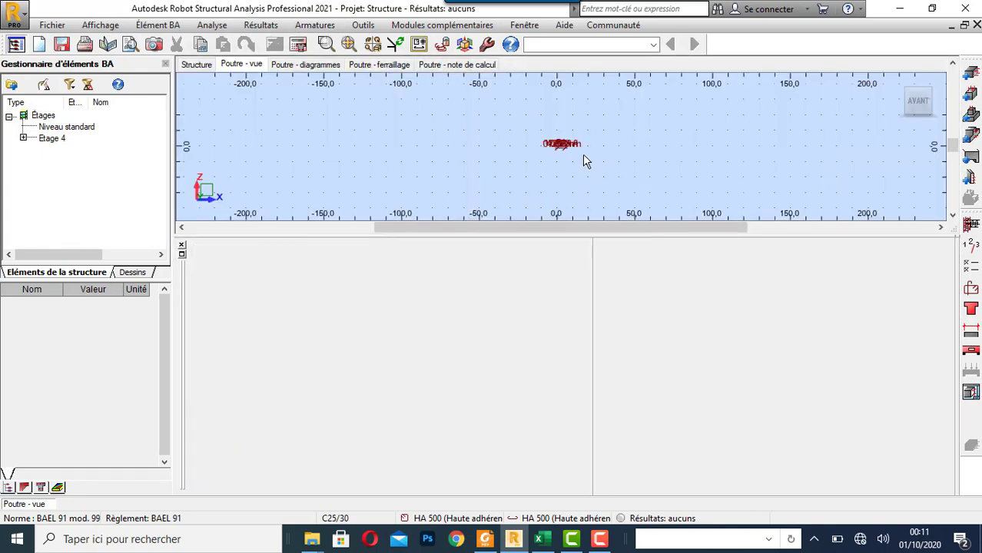
scroll(583, 97, "up", 4)
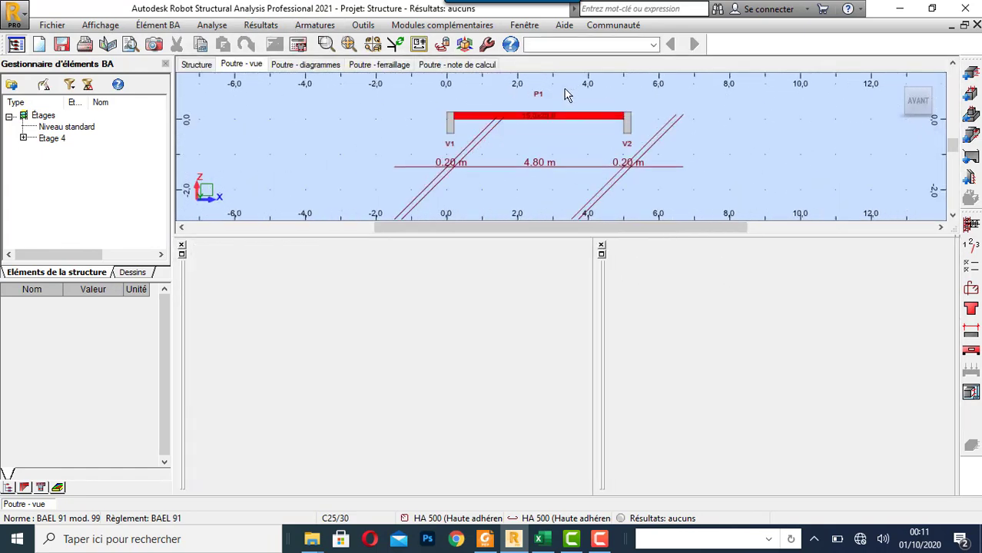
scroll(536, 106, "down", 3)
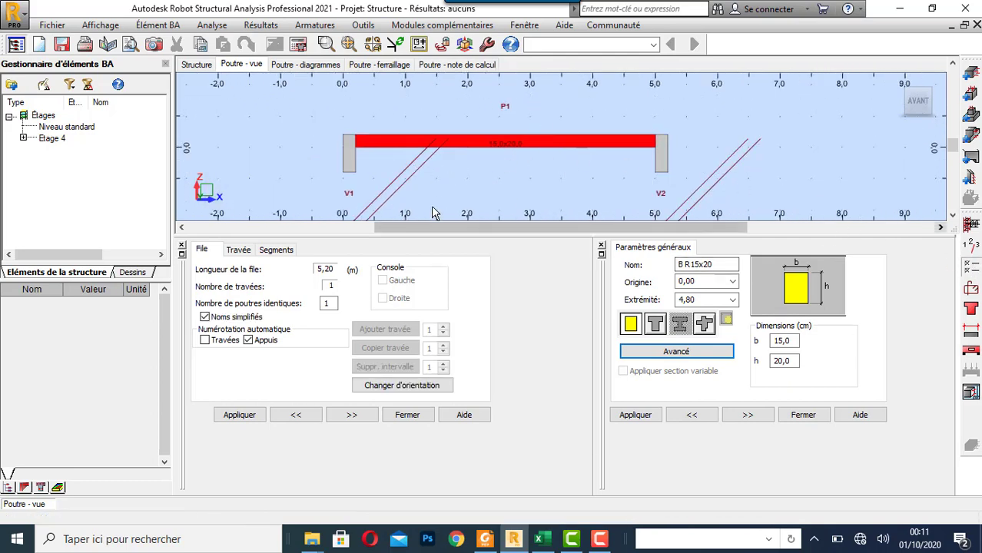
double_click(346, 147)
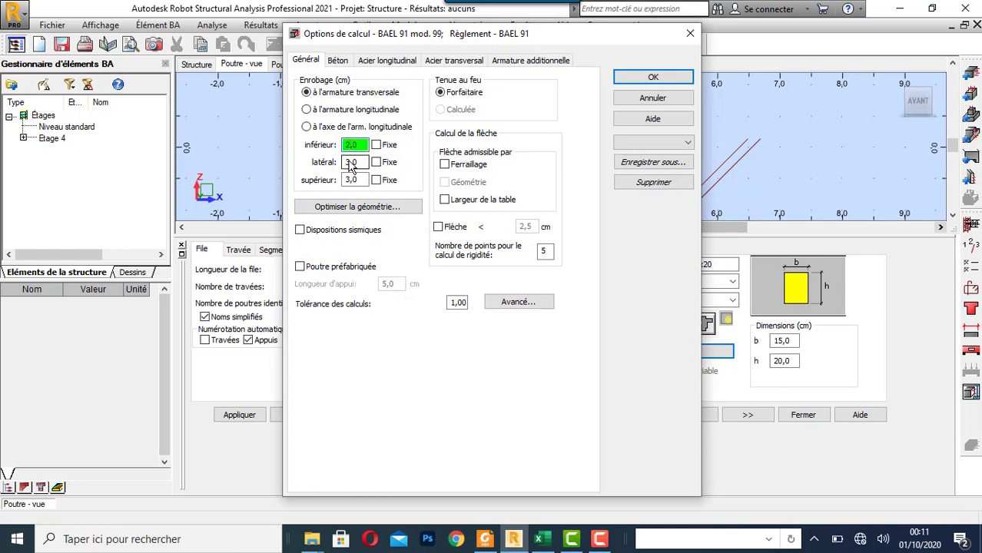
double_click(347, 162)
type("2,0")
double_click(349, 181)
Step: Set the aggregate diameter to 25 mm and exclude the 6 and 8 mm bars from the longitudinal steel
left_click(338, 61)
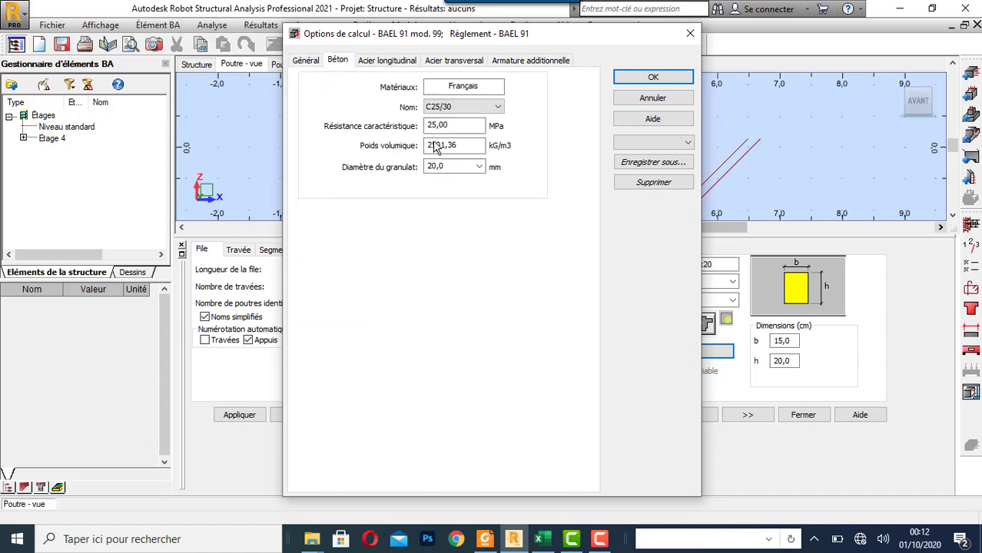
double_click(440, 167)
type("25")
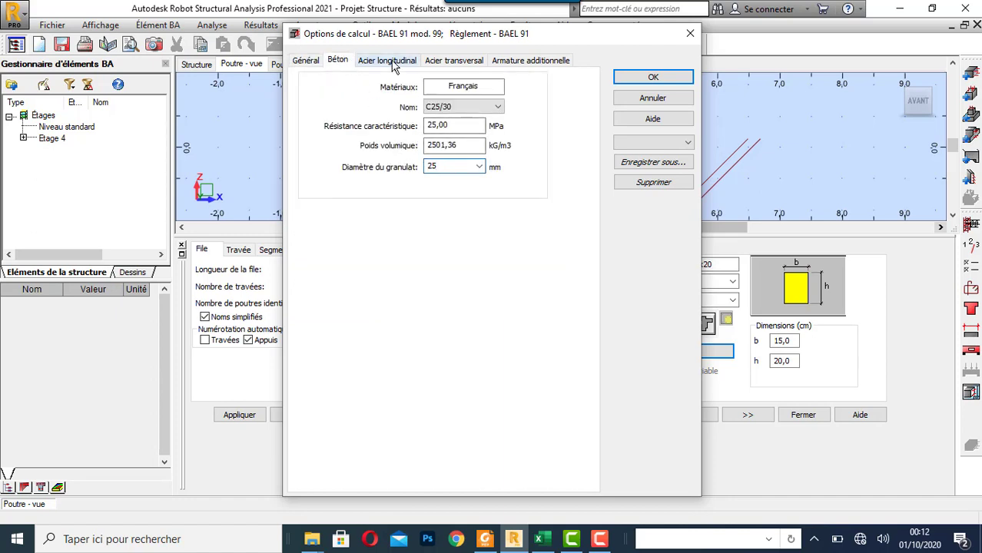
left_click(390, 61)
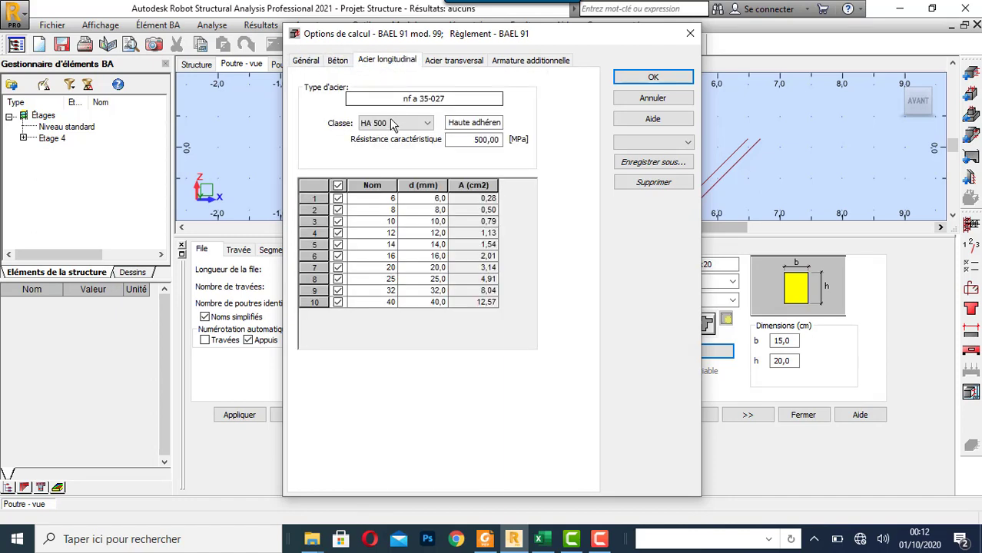
left_click(337, 199)
left_click(337, 199)
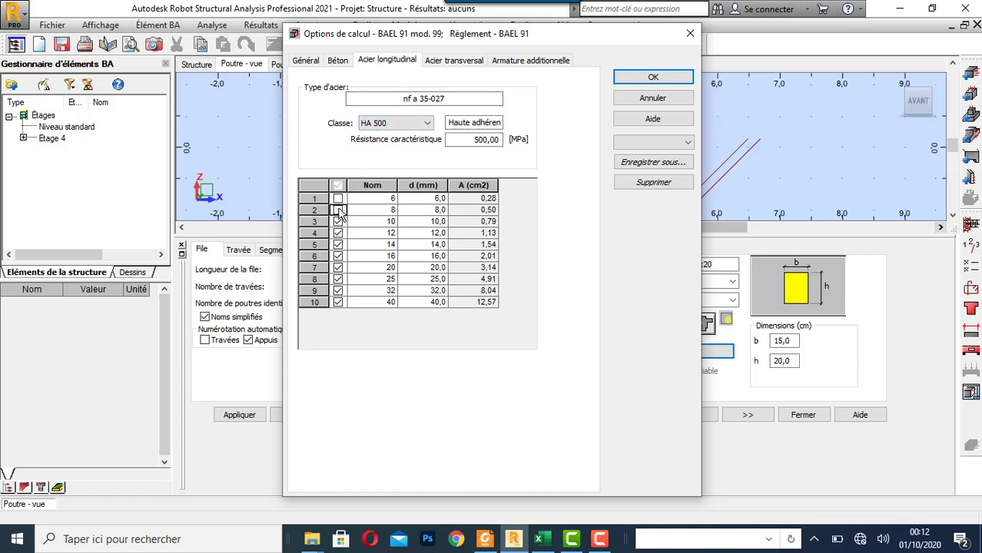
Step: Restrict the transverse steel to the 6 mm diameter and accept the calculation options
left_click(444, 63)
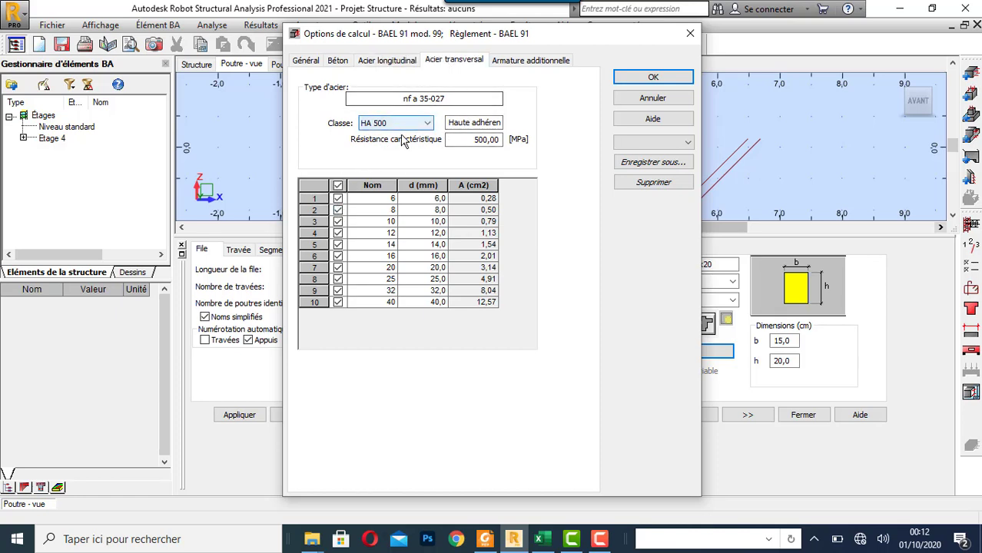
left_click(338, 185)
left_click(338, 199)
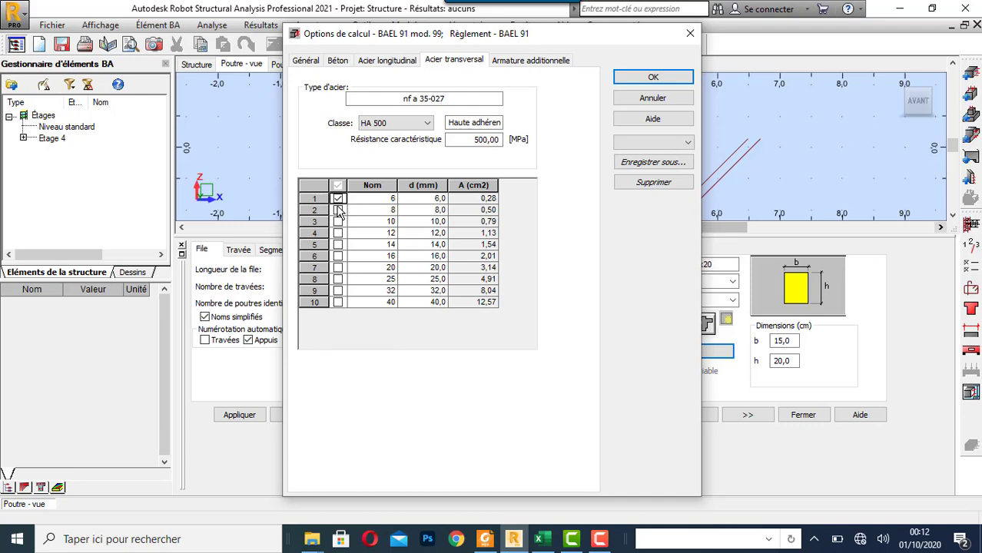
left_click(529, 62)
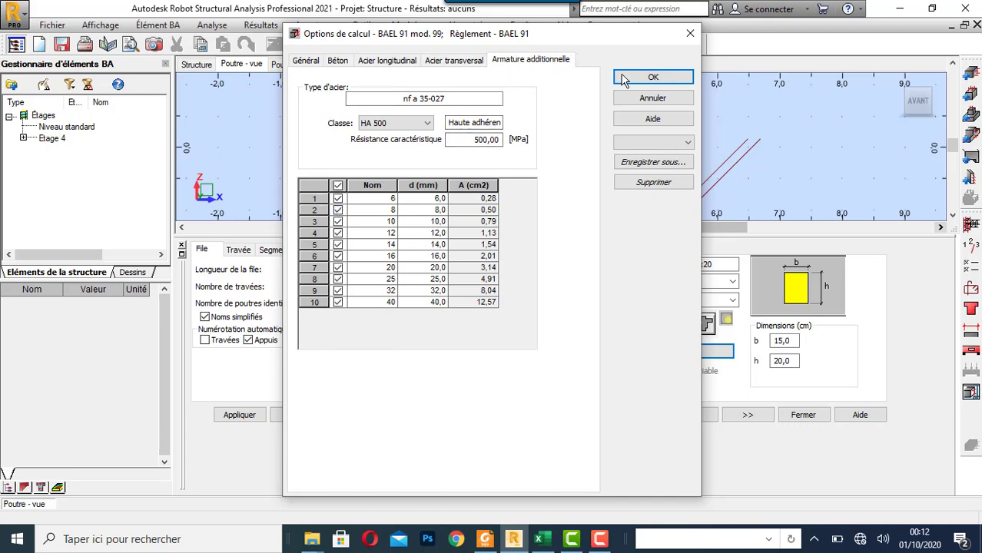
left_click(644, 81)
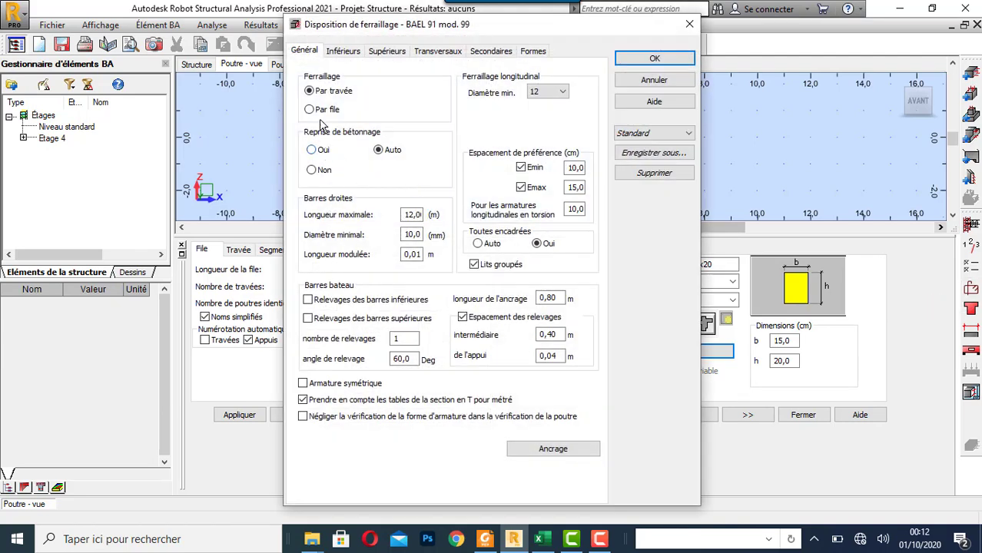
Step: Set the reinforcement pattern to "Par file" and change the minimum longitudinal bar diameter
left_click(310, 109)
left_click(556, 92)
left_click(554, 103)
left_click(654, 58)
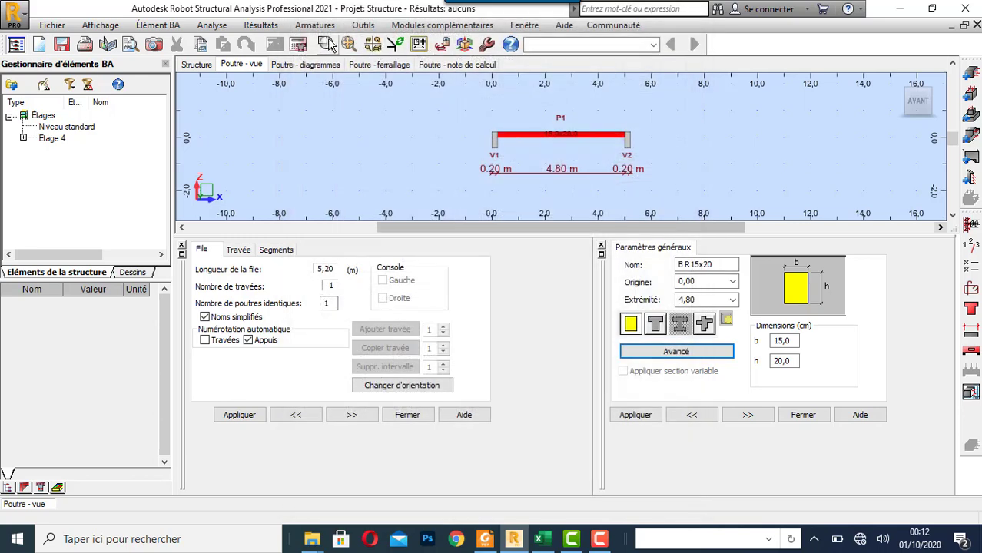
Step: Calculate the beam and display its reinforcement layout above the bar table
left_click(301, 48)
left_click(529, 335)
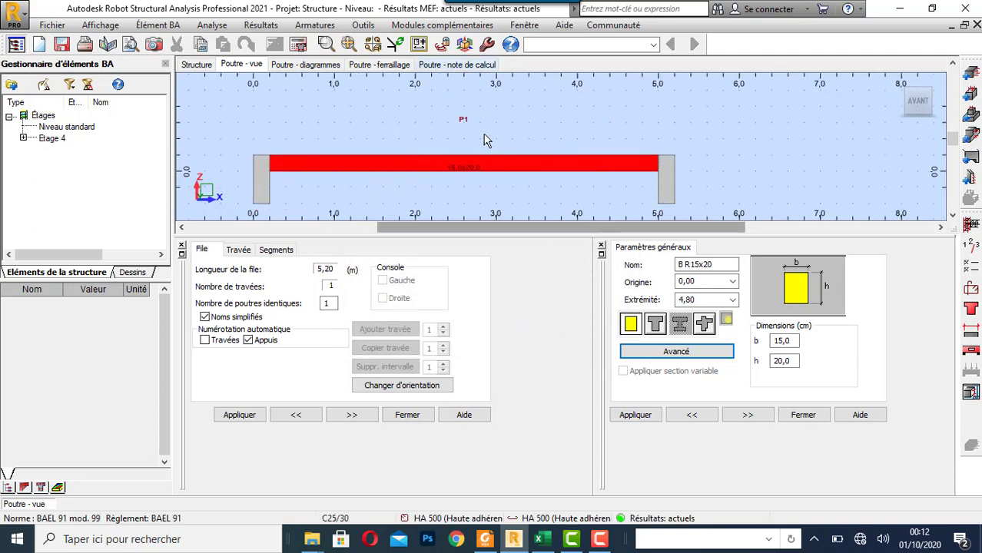
left_click(380, 66)
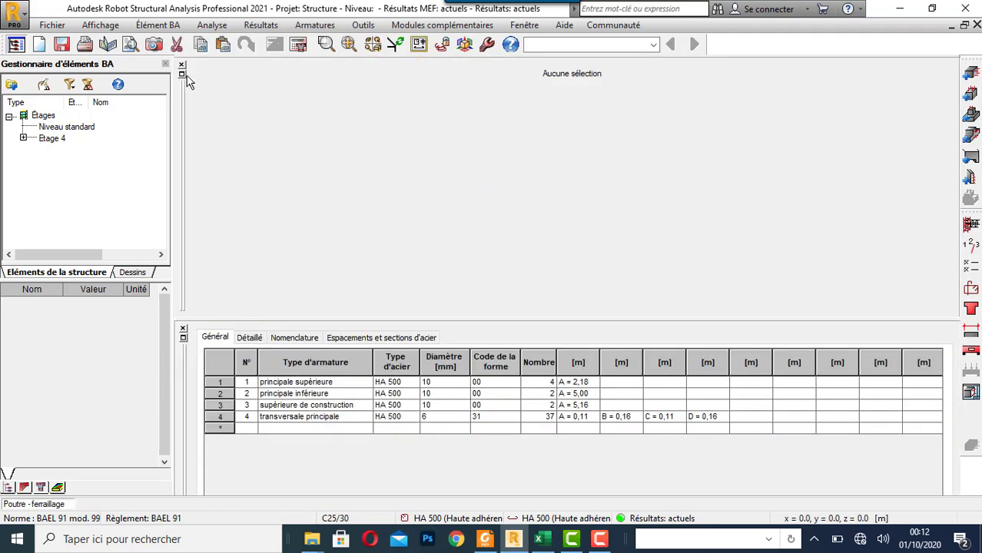
left_click(182, 74)
left_click_drag(278, 66, 678, 231)
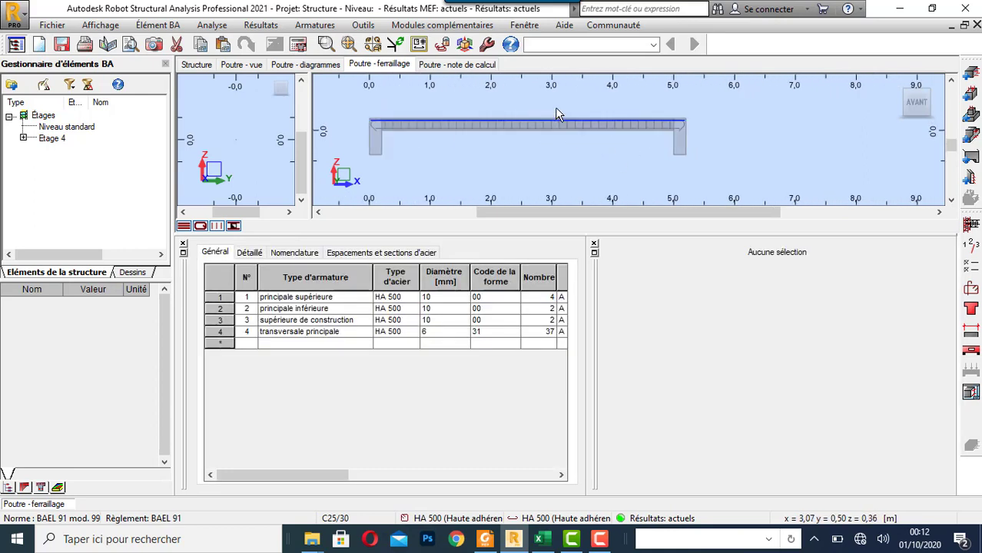
scroll(558, 114, "up", 2)
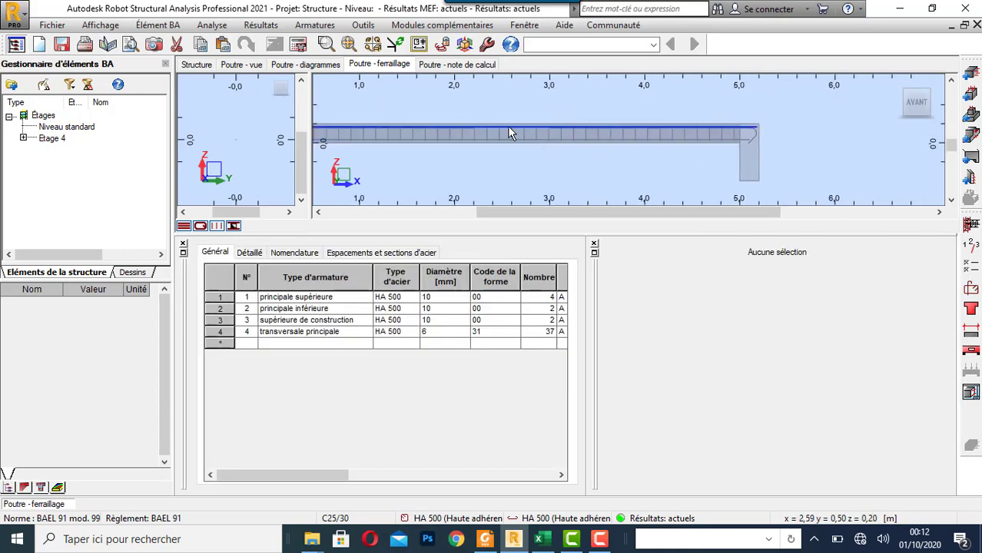
Step: Show the beam's calculation note, then generate its execution drawing and inspect sections A-A and B-B
left_click(457, 64)
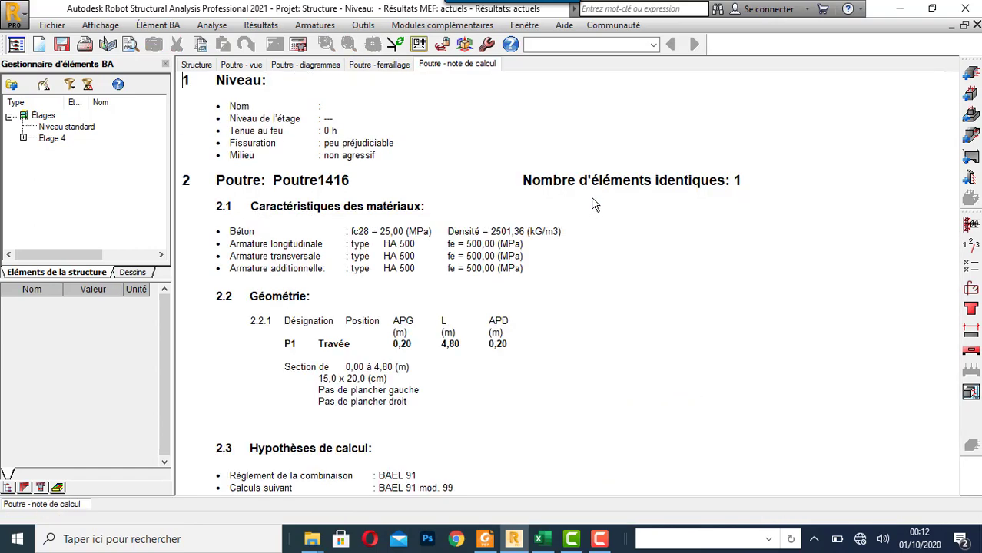
left_click(970, 391)
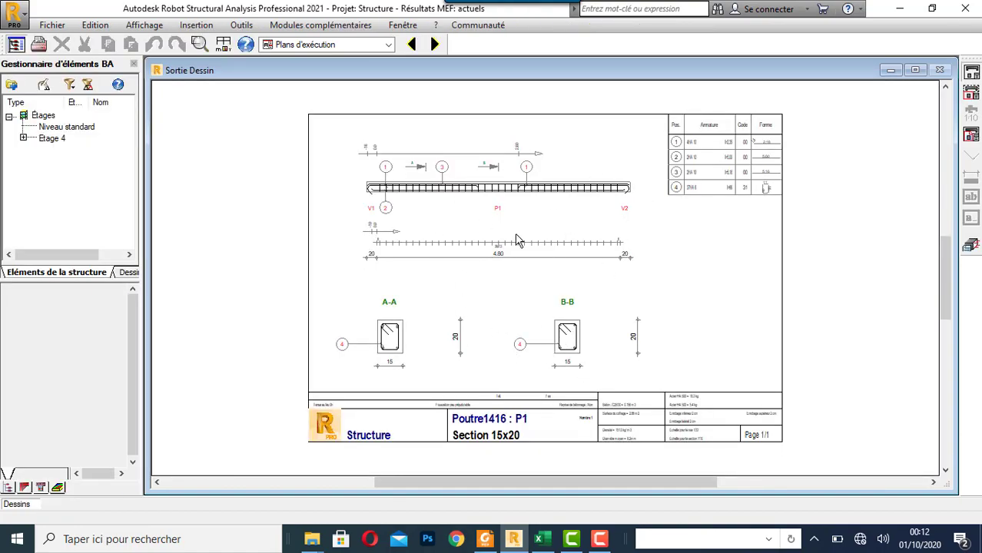
scroll(407, 346, "up", 2)
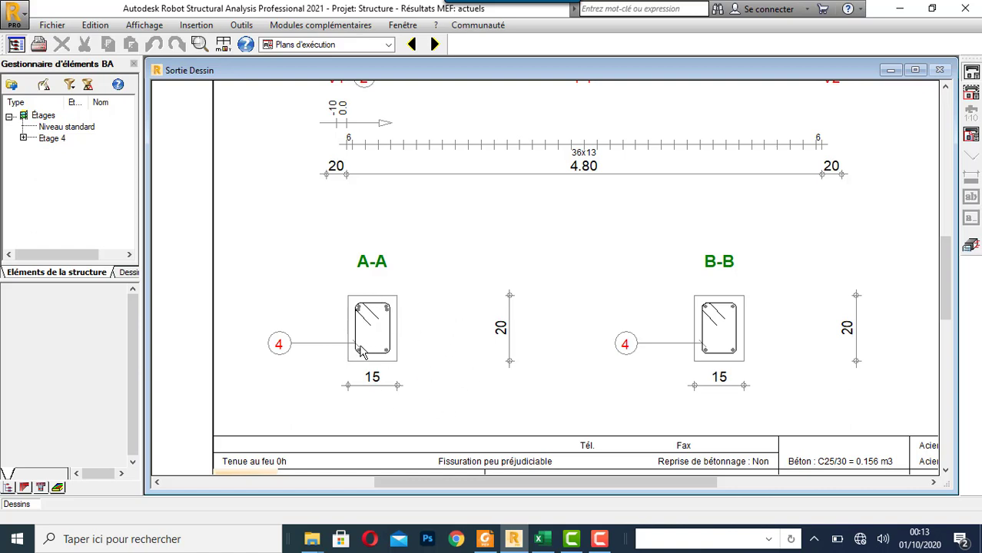
scroll(390, 306, "down", 5)
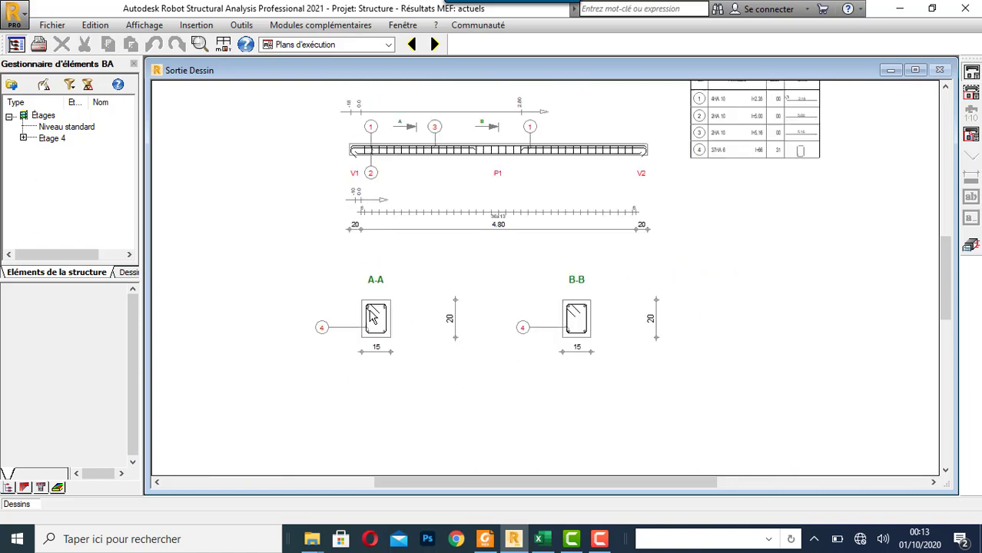
scroll(461, 244, "up", 1)
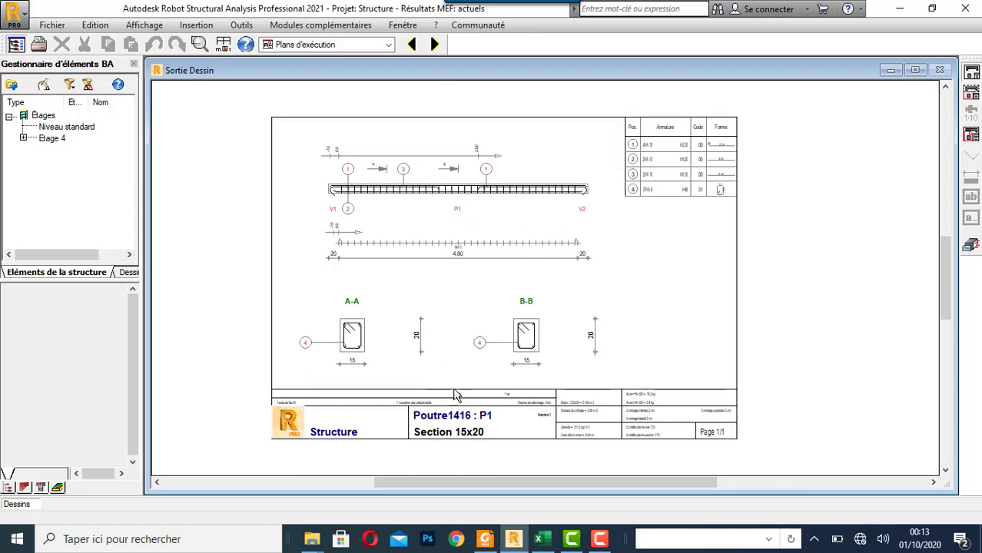
left_click(598, 538)
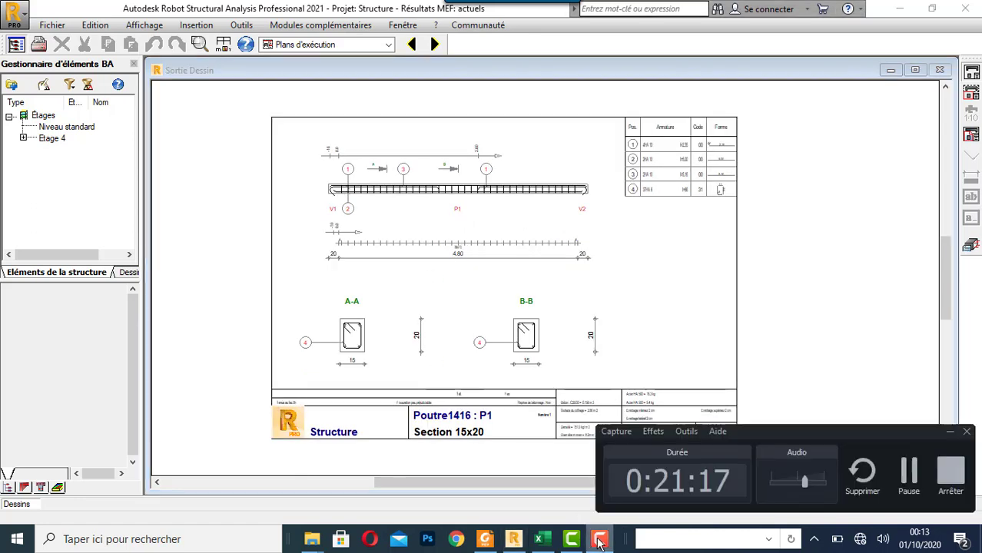